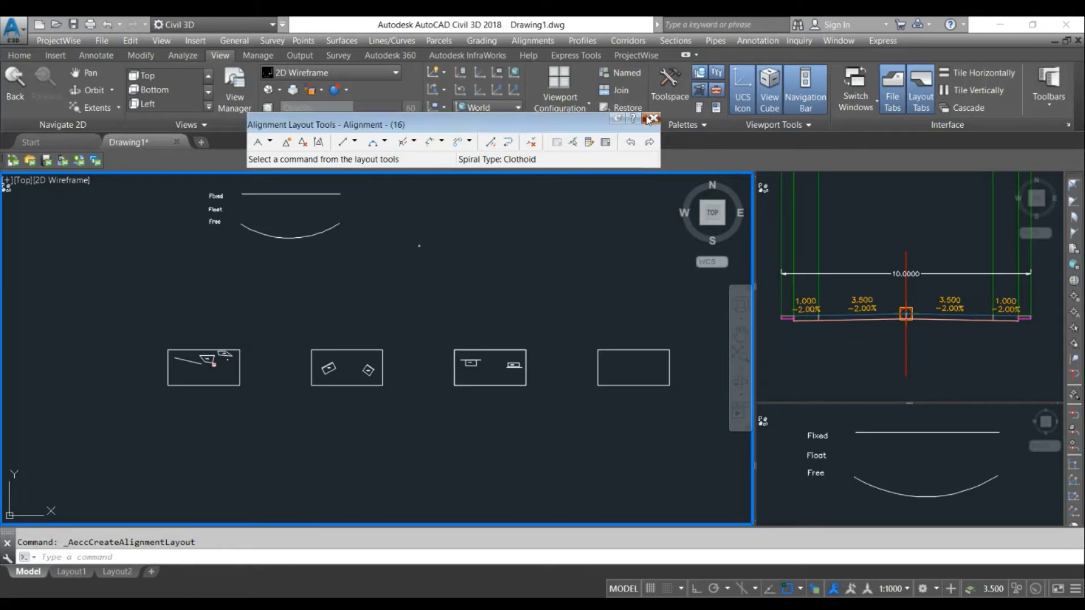
Step: Create a centerline alignment by layout with the Proposed style and the All Labels label set
key("Escape")
left_click(528, 41)
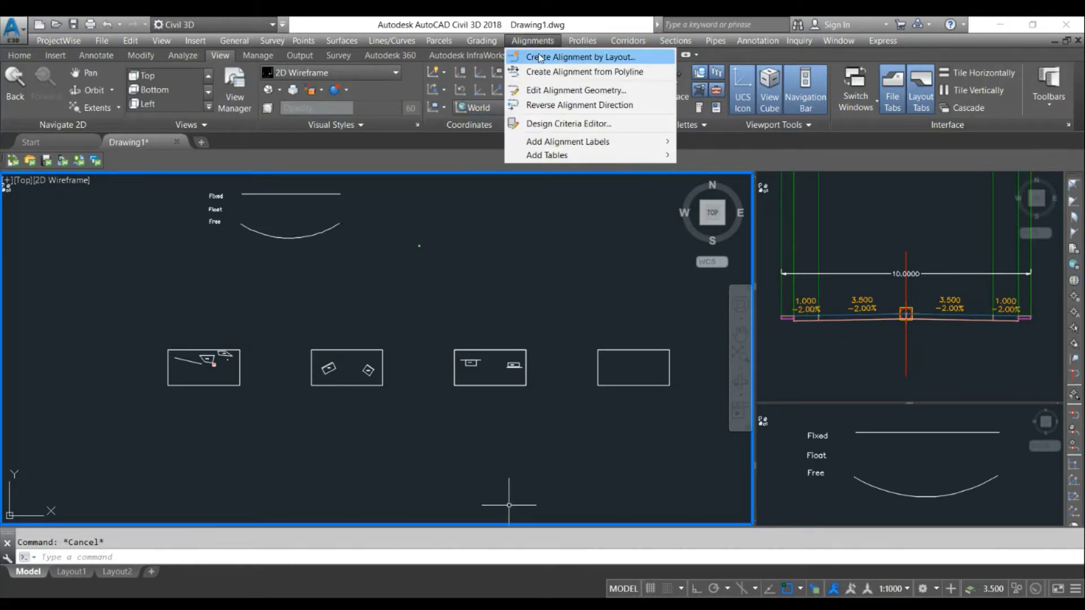
left_click(539, 57)
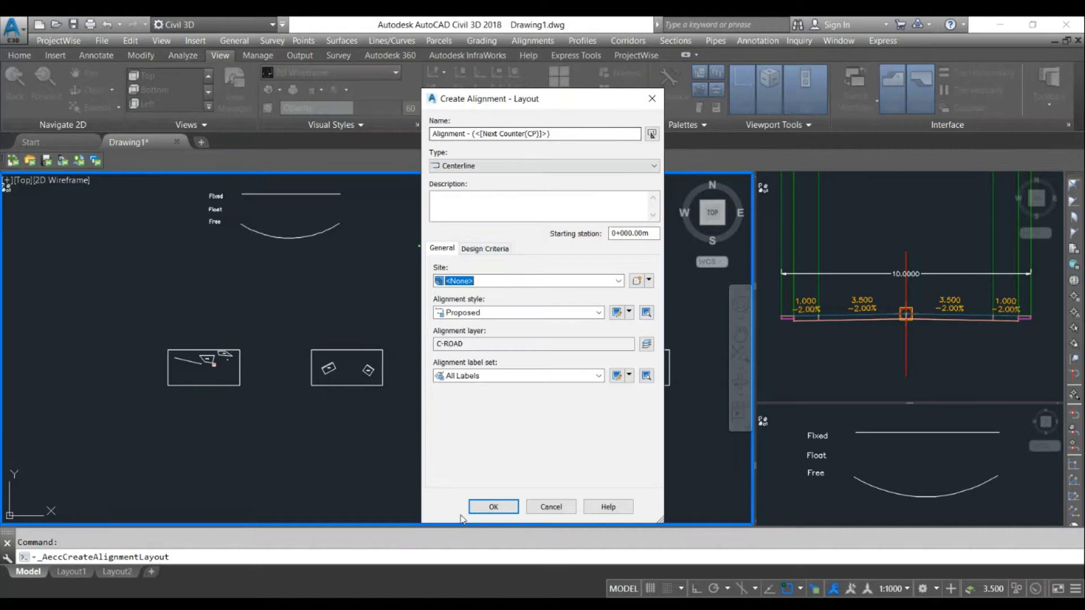
left_click(488, 506)
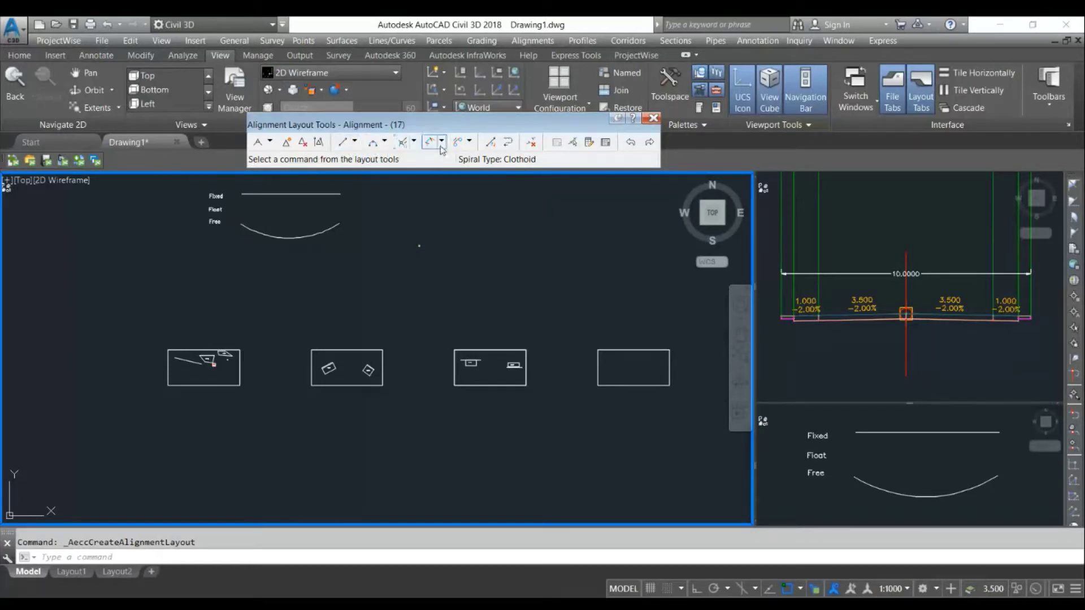
Step: Examine the fixed, floating and free options offered by the alignment layout tools for lines, curves and spirals
left_click(354, 142)
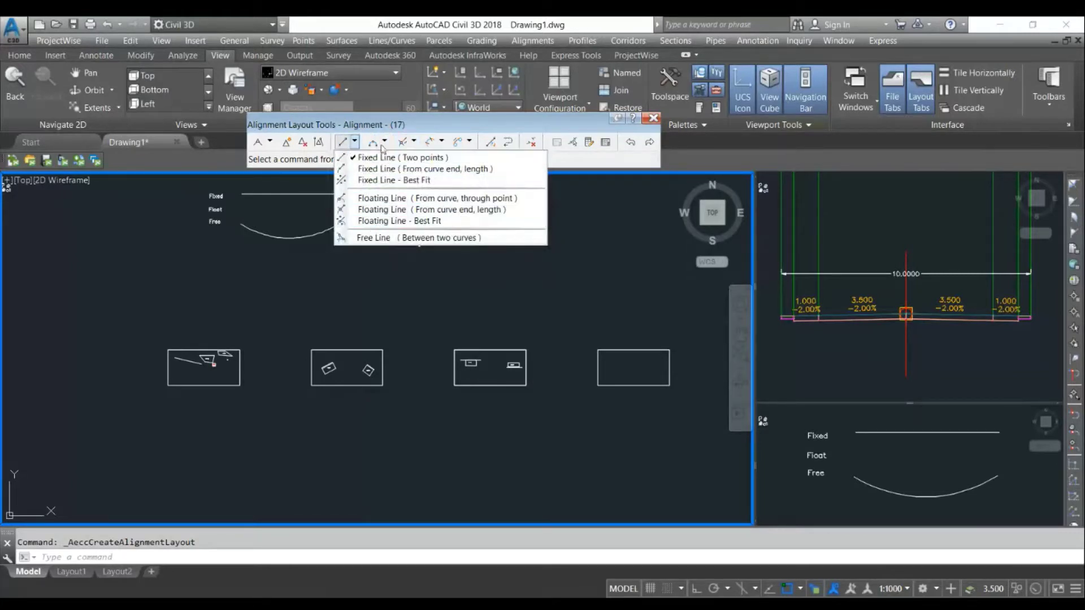
left_click(384, 143)
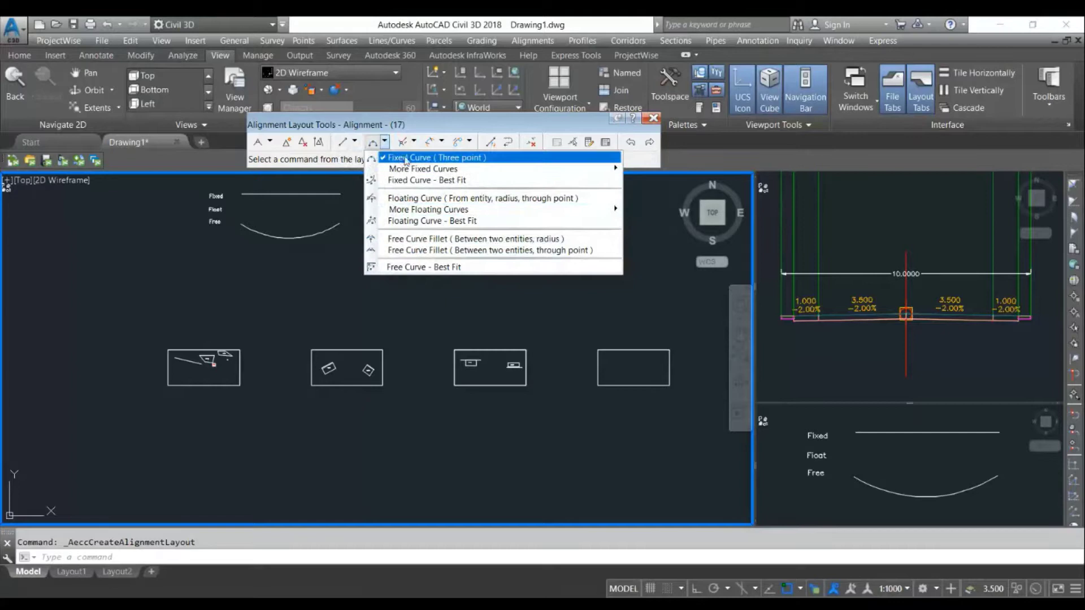
left_click(414, 142)
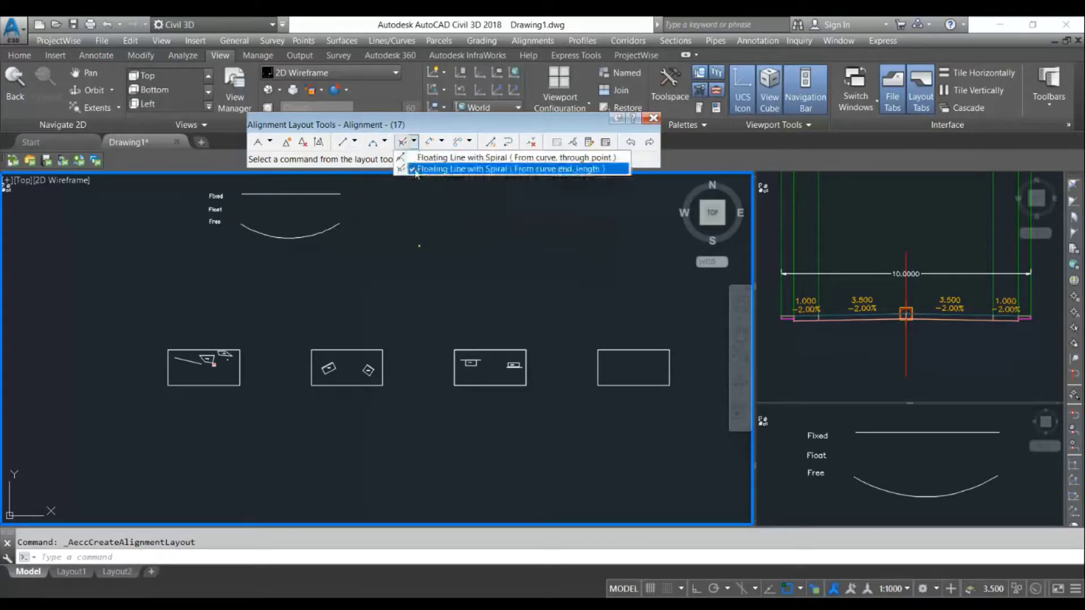
left_click(441, 145)
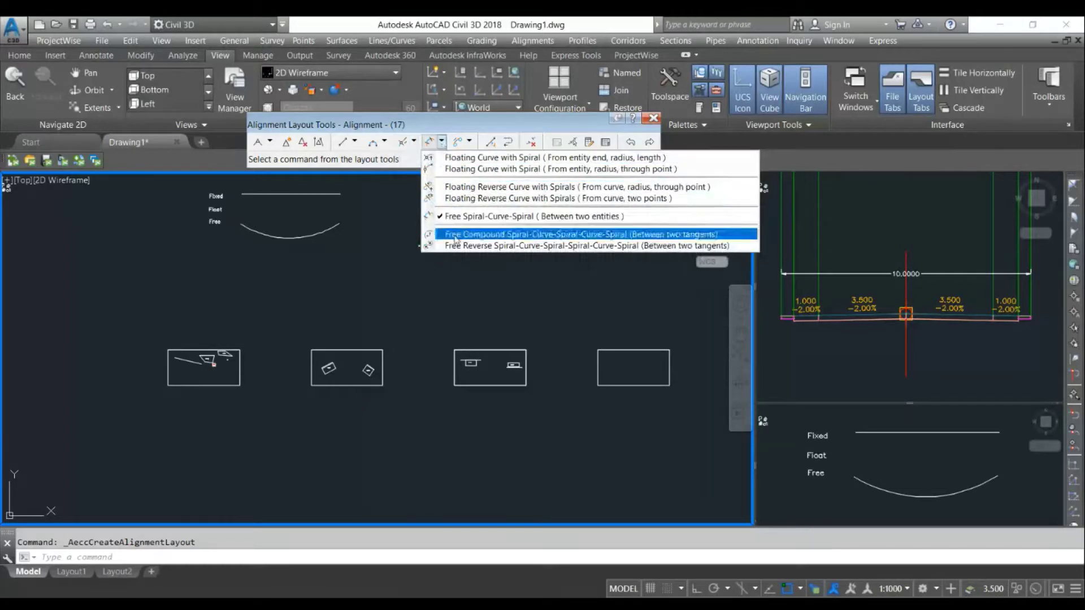
left_click(468, 144)
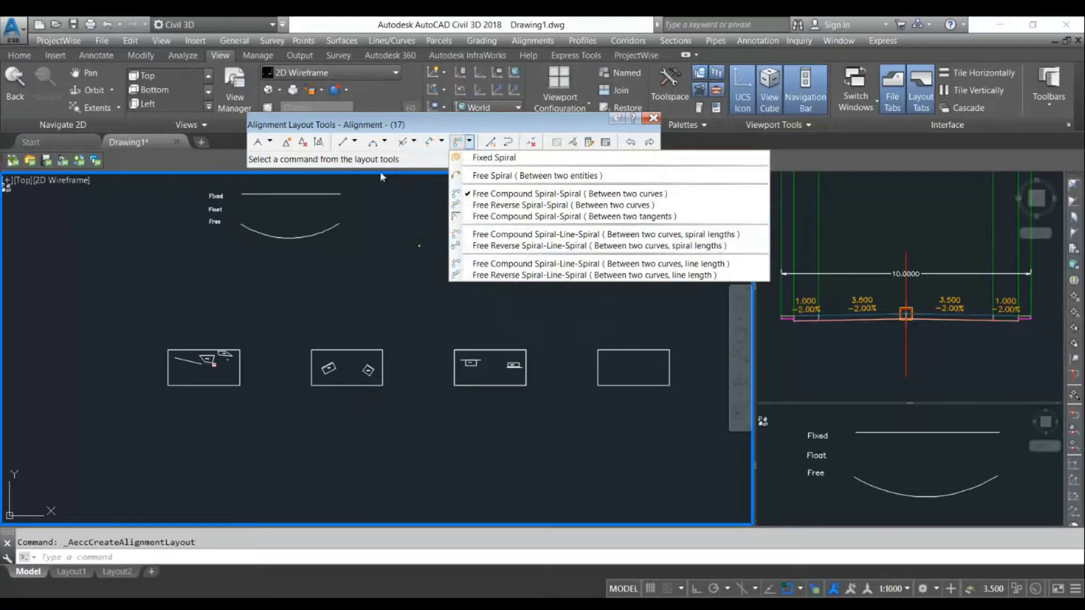
left_click(362, 125)
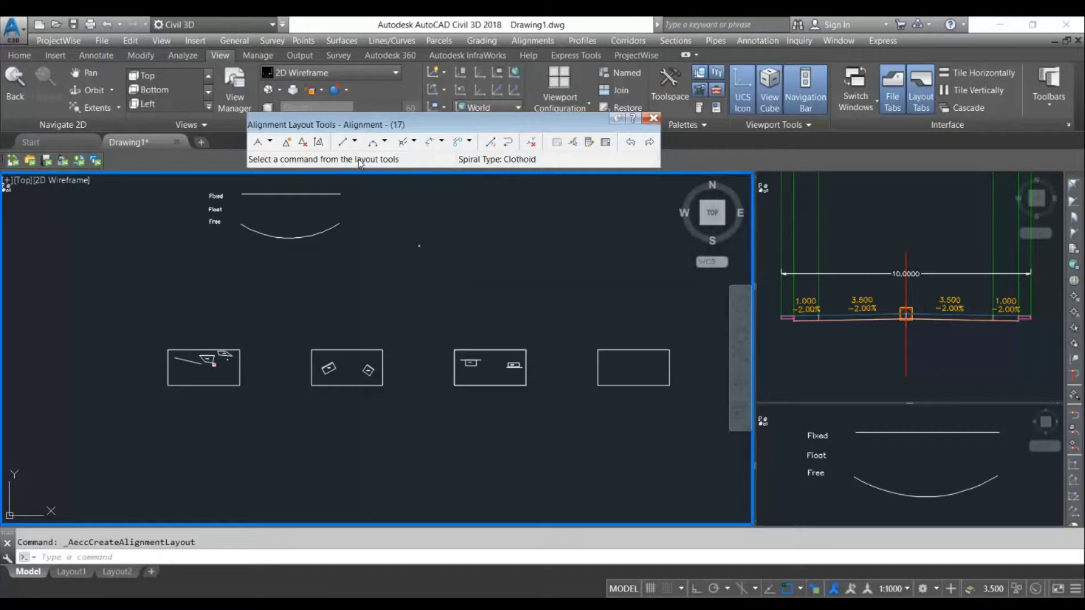
left_click(356, 144)
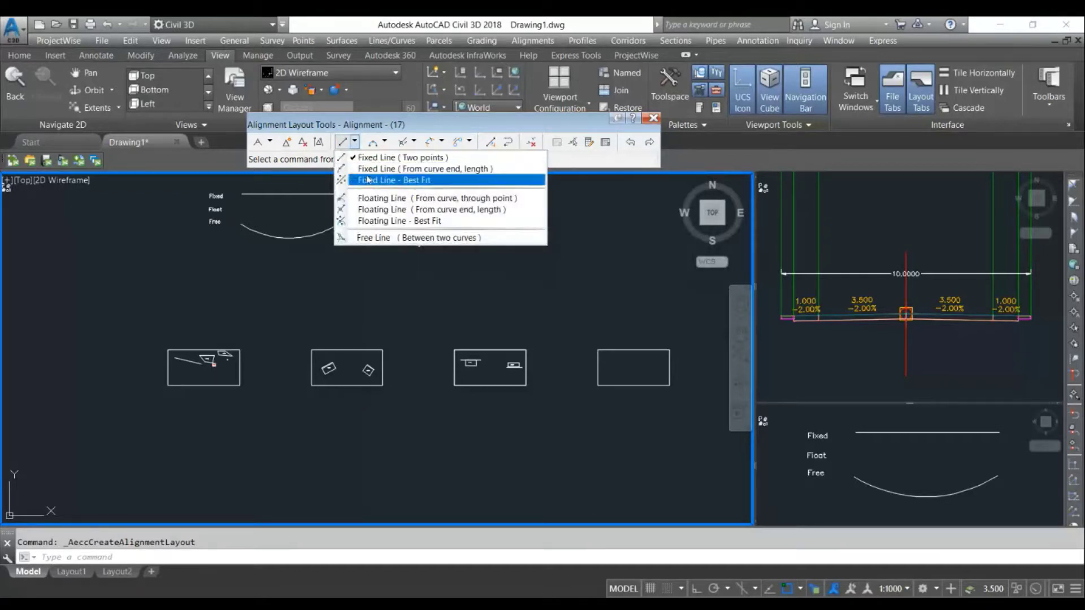
left_click(377, 238)
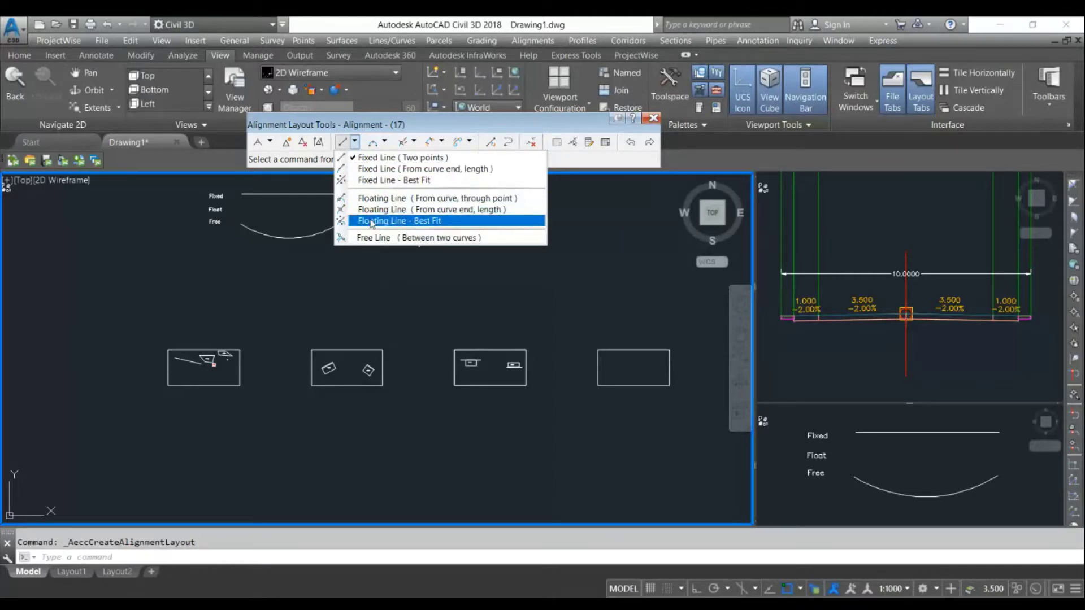
left_click(474, 293)
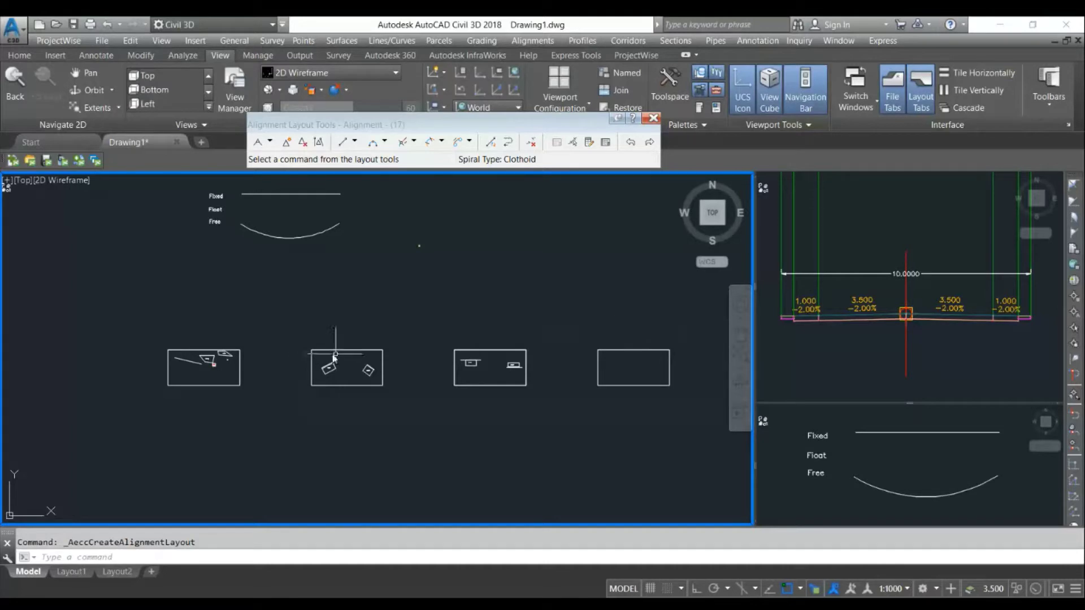
Step: Close the current alignment layout and create another centerline alignment by layout with the Proposed style and All Labels
scroll(348, 384, "up", 10)
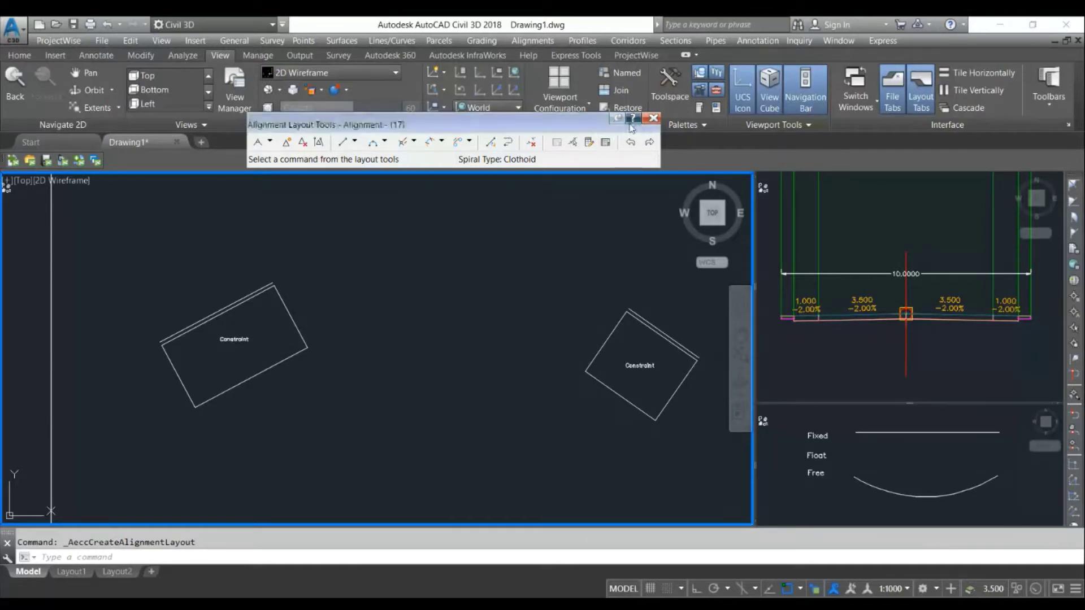
left_click(653, 118)
left_click(531, 40)
left_click(582, 53)
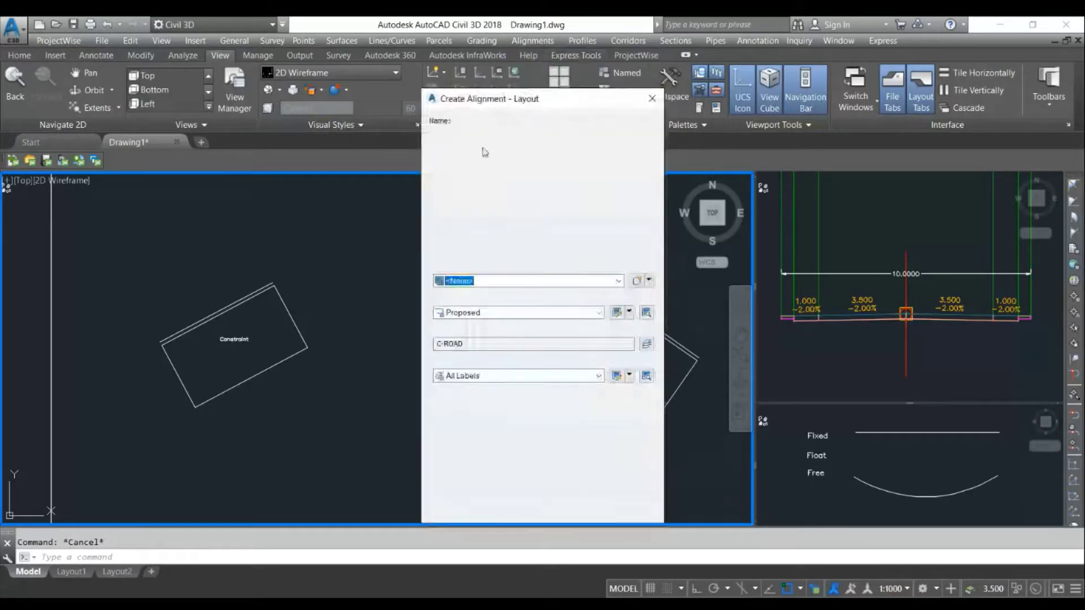
left_click(492, 504)
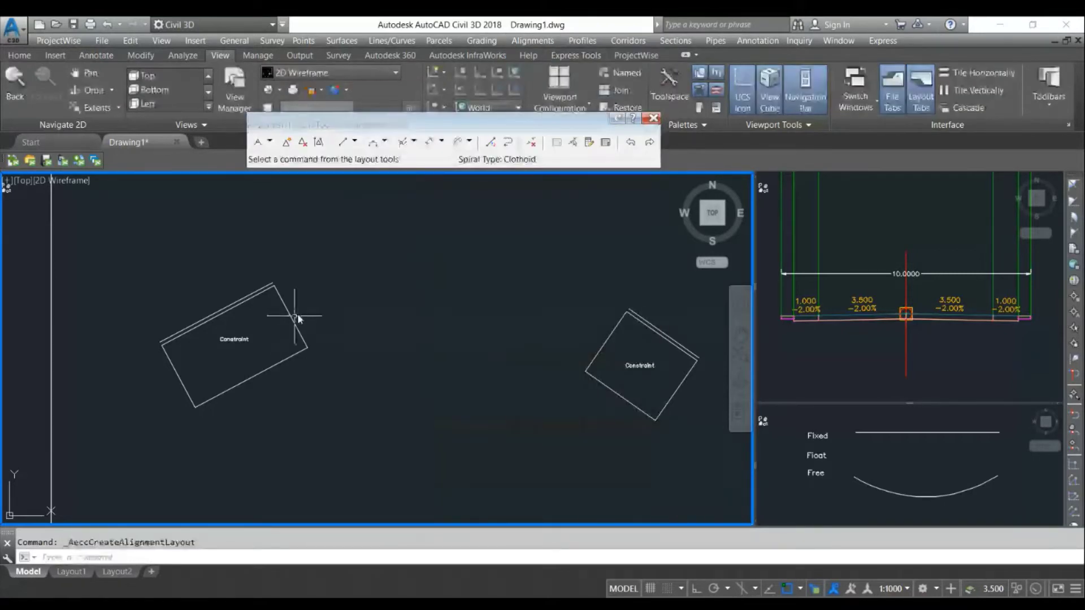
Step: Draw a two-point fixed line over the guide line beside the upper edge of the left constraint in the second frame
scroll(255, 302, "up", 2)
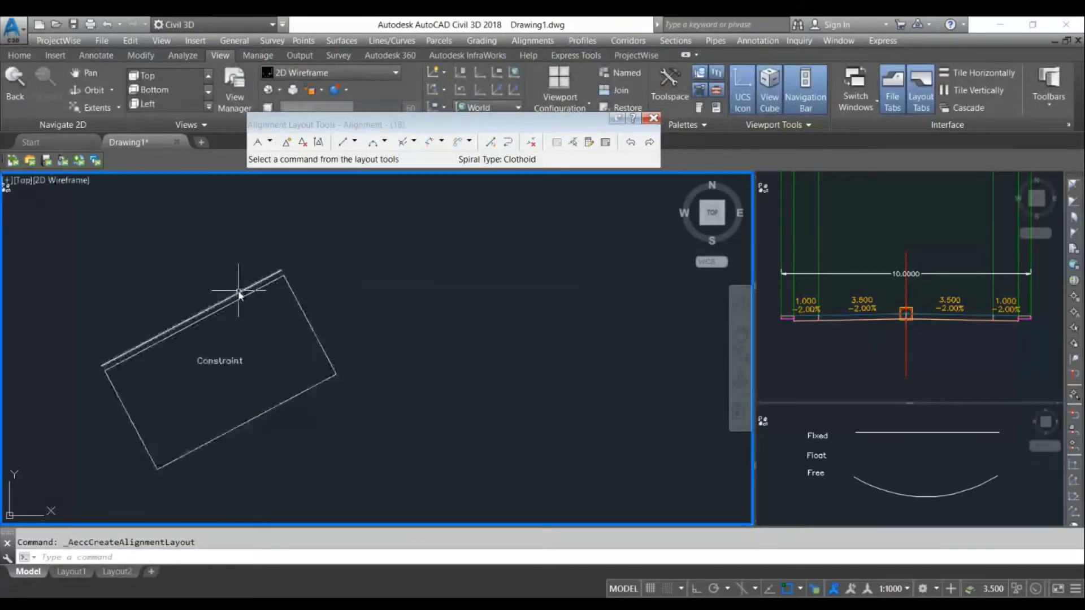
scroll(242, 292, "down", 2)
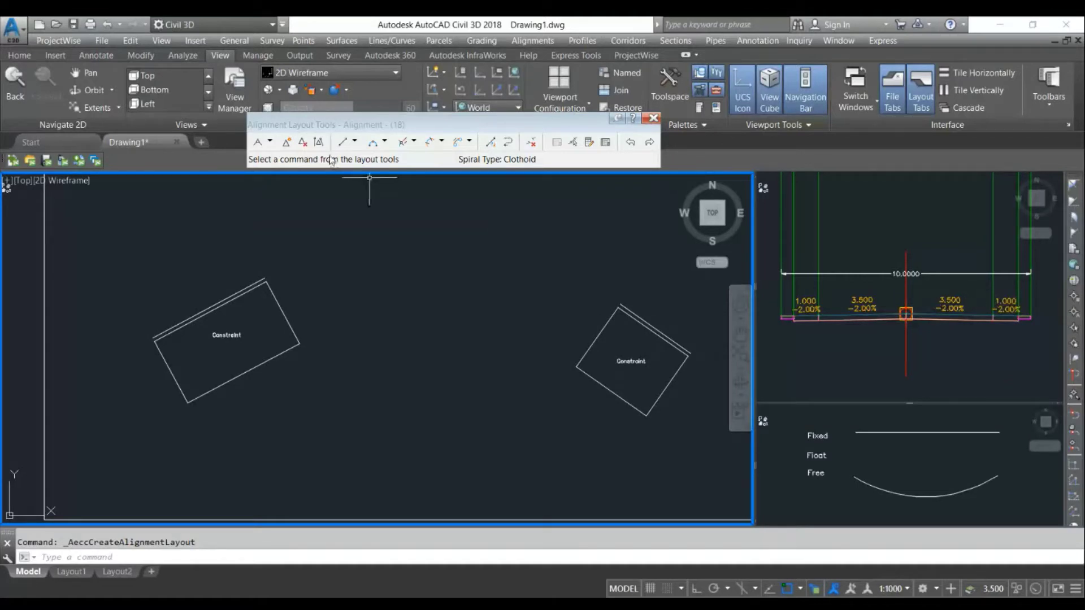
left_click(355, 142)
left_click(360, 159)
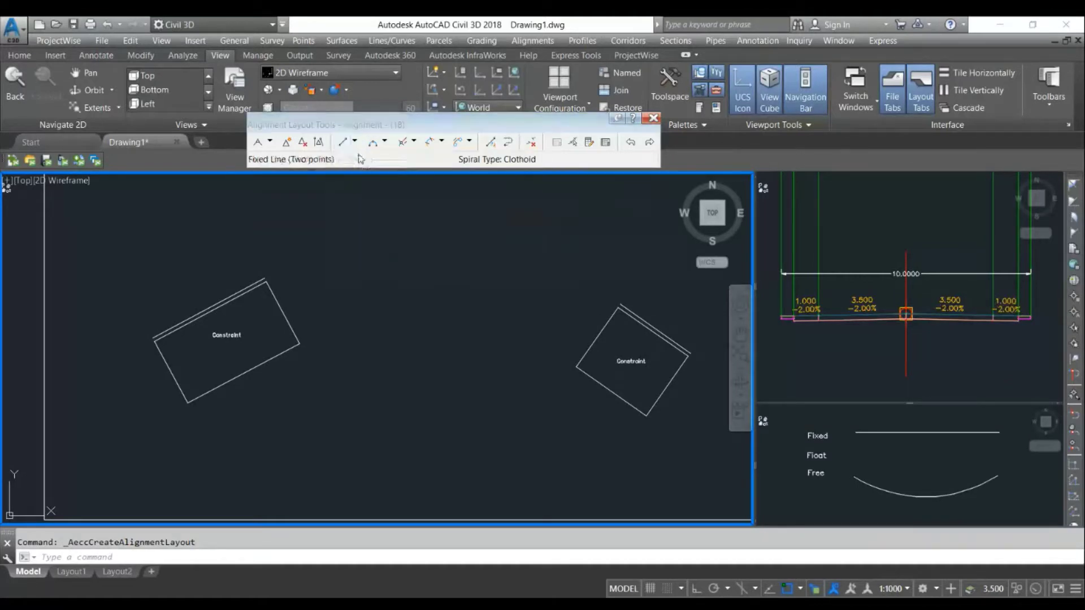
scroll(150, 325, "up", 2)
left_click(155, 341)
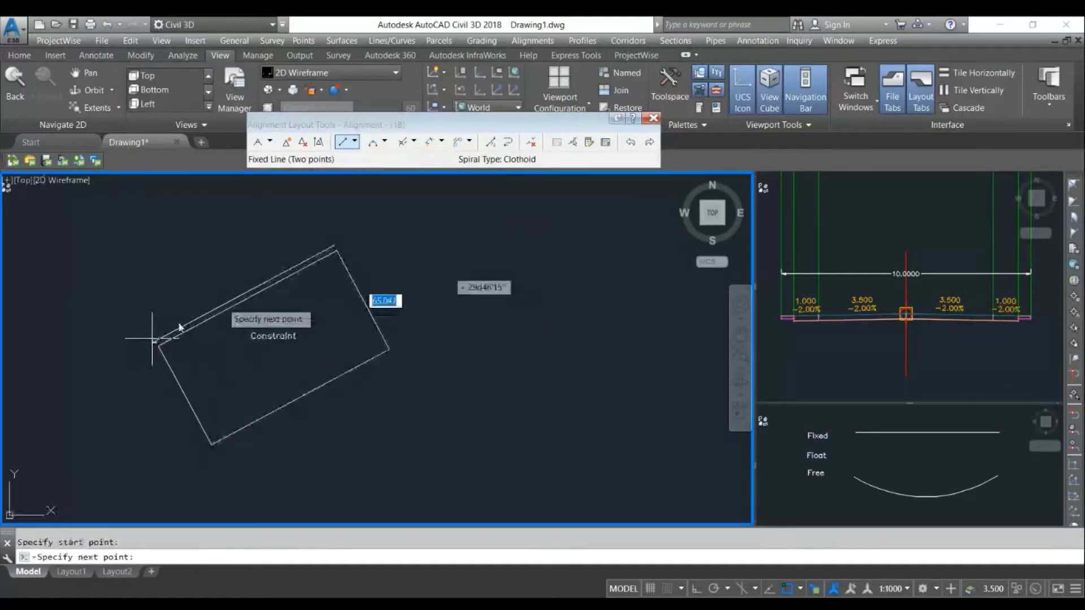
left_click(336, 244)
key("Escape")
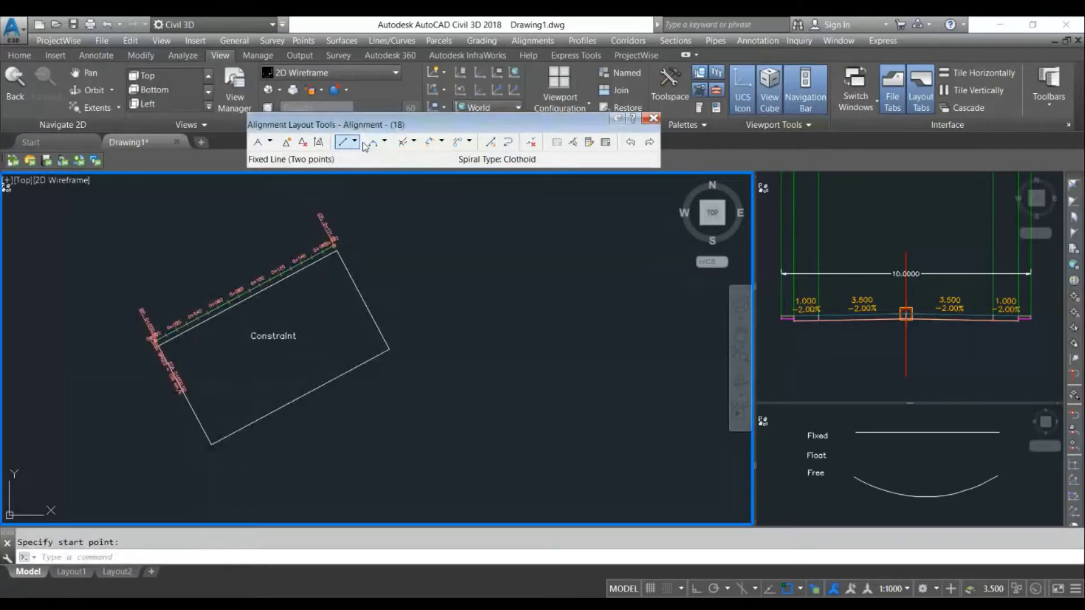
Step: Draw another two-point fixed line over the guide line beside the upper edge of the right constraint
left_click(355, 142)
left_click(361, 151)
scroll(414, 262, "down", 5)
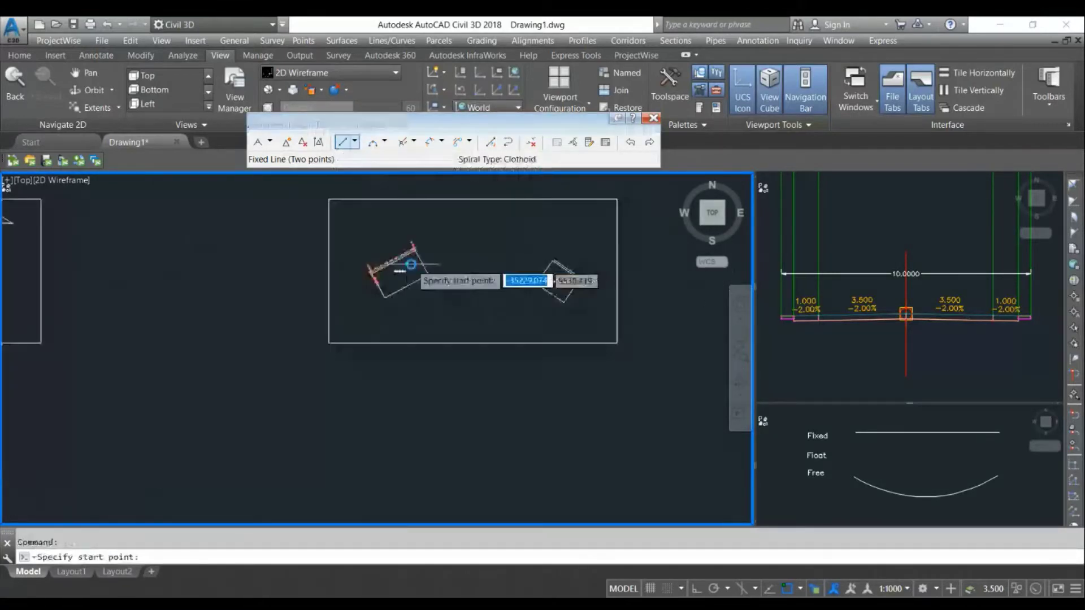
scroll(486, 275, "up", 3)
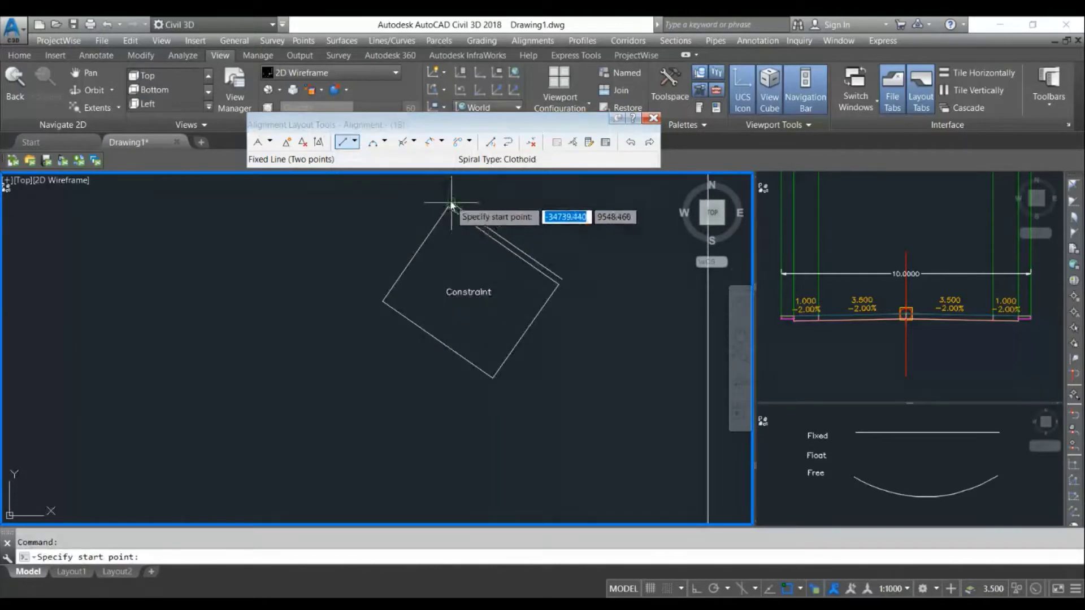
left_click(449, 208)
left_click(564, 280)
key("Escape")
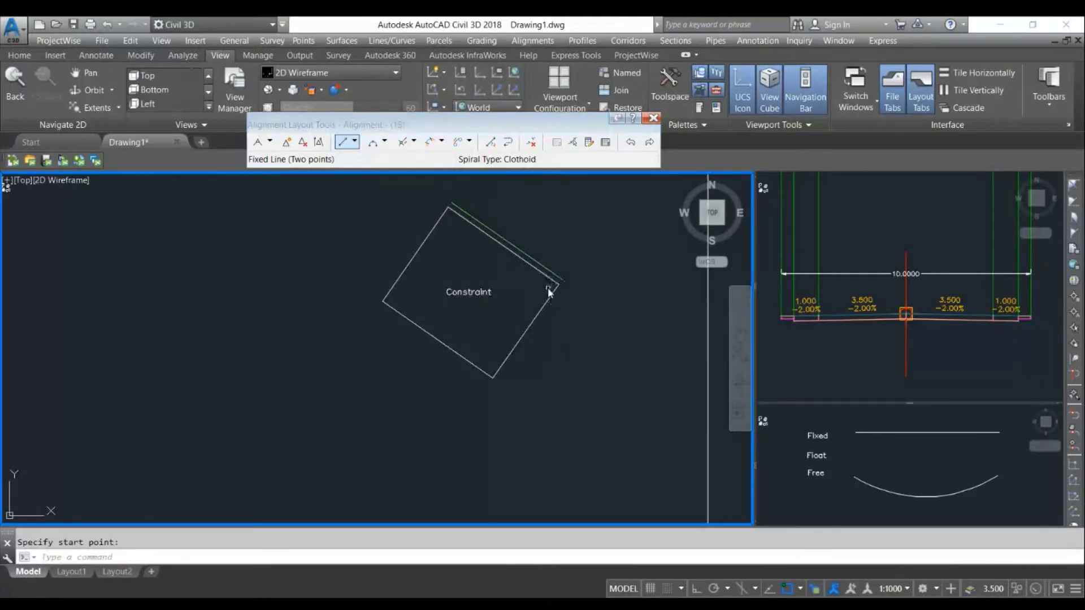
Step: Join the two fixed lines with a free curve fillet, using the Lessthan180 solution and a 400 m radius
scroll(548, 294, "down", 3)
scroll(309, 263, "up", 5)
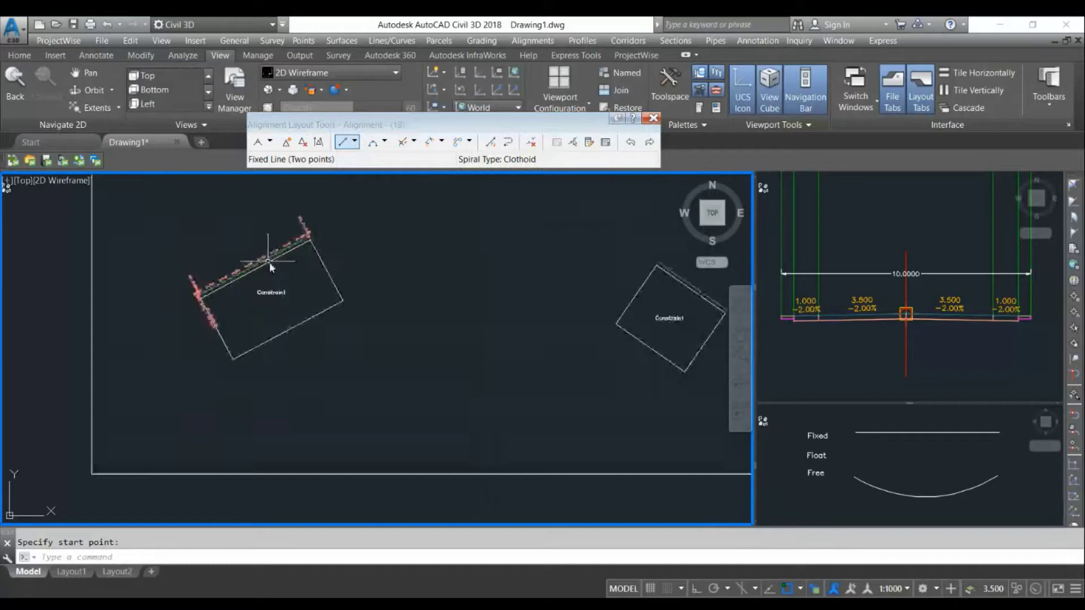
scroll(296, 284, "down", 5)
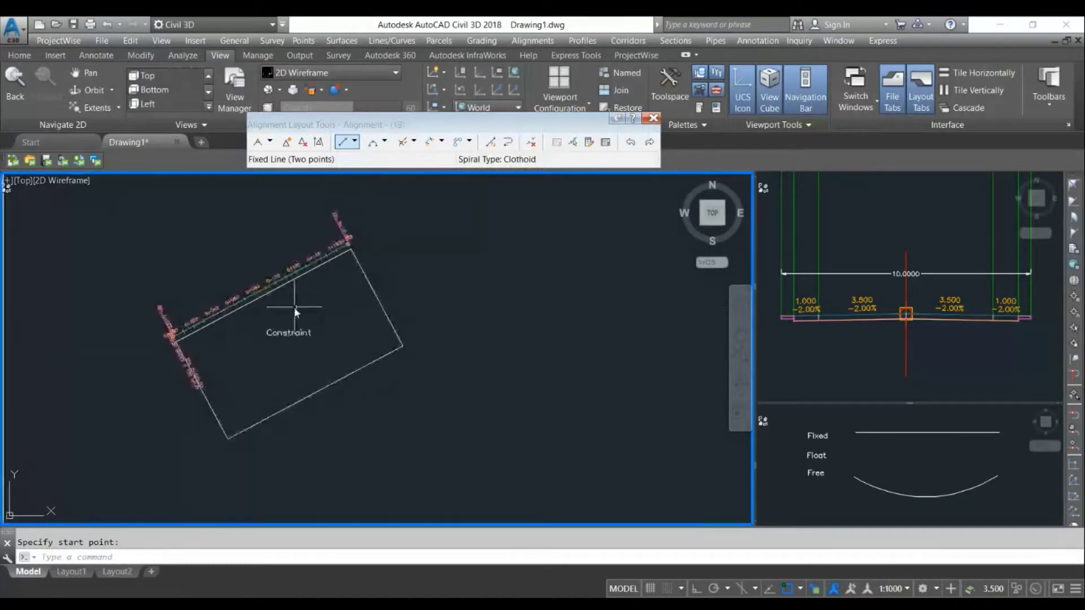
middle_click_drag(650, 318, 564, 328)
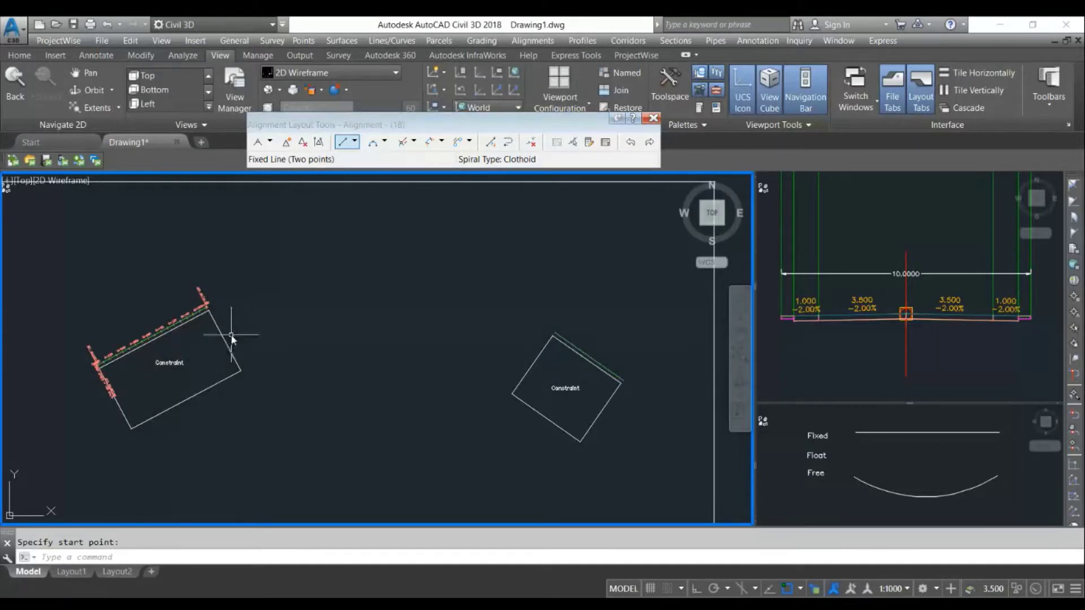
left_click(383, 144)
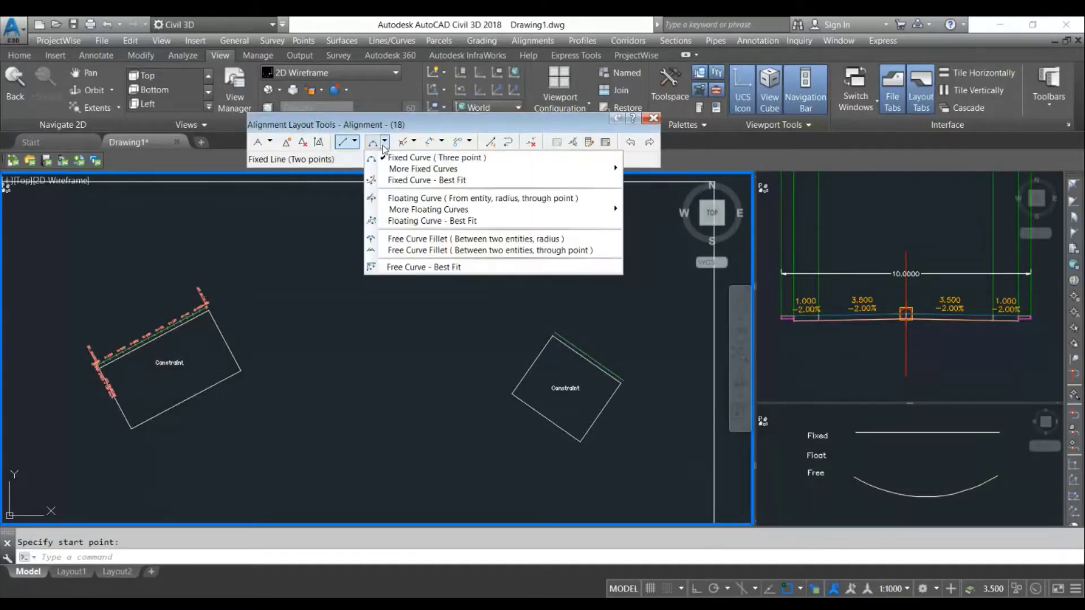
left_click(410, 243)
scroll(210, 299, "up", 5)
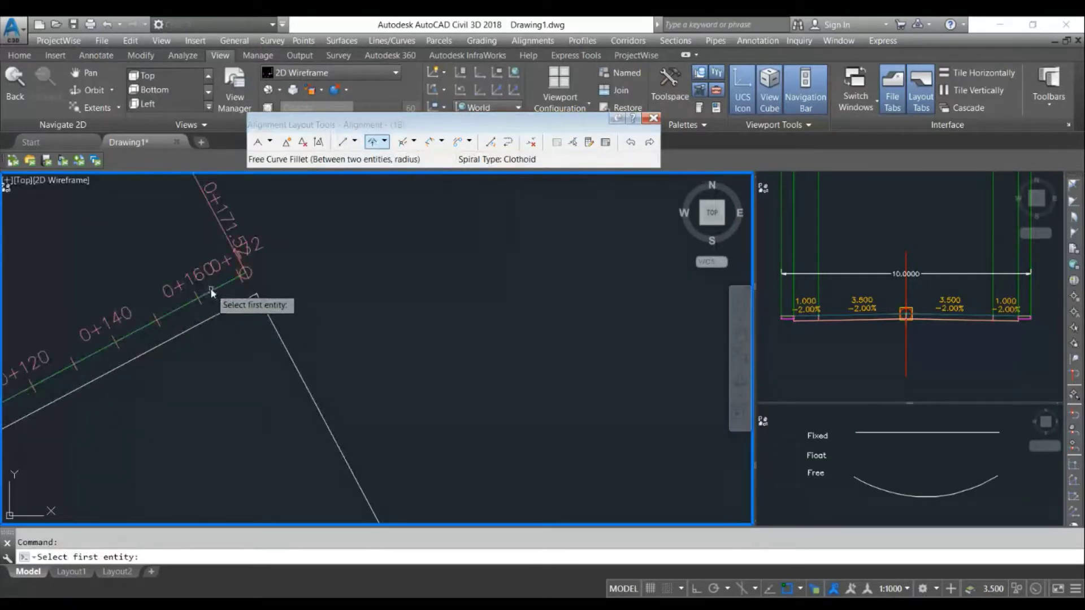
left_click(211, 291)
scroll(298, 310, "down", 5)
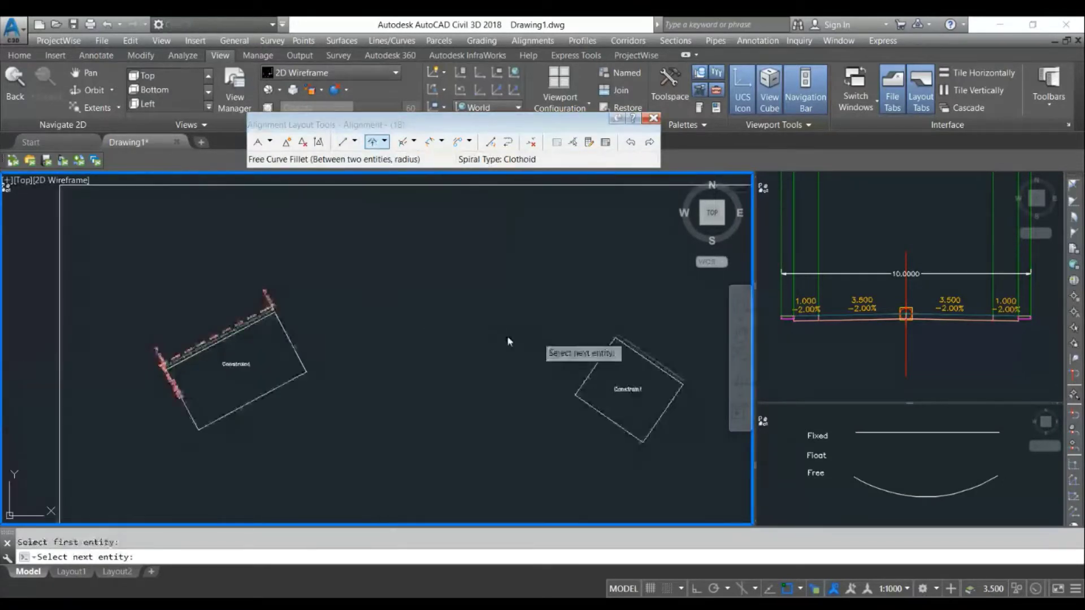
scroll(613, 336, "up", 2)
left_click(618, 337)
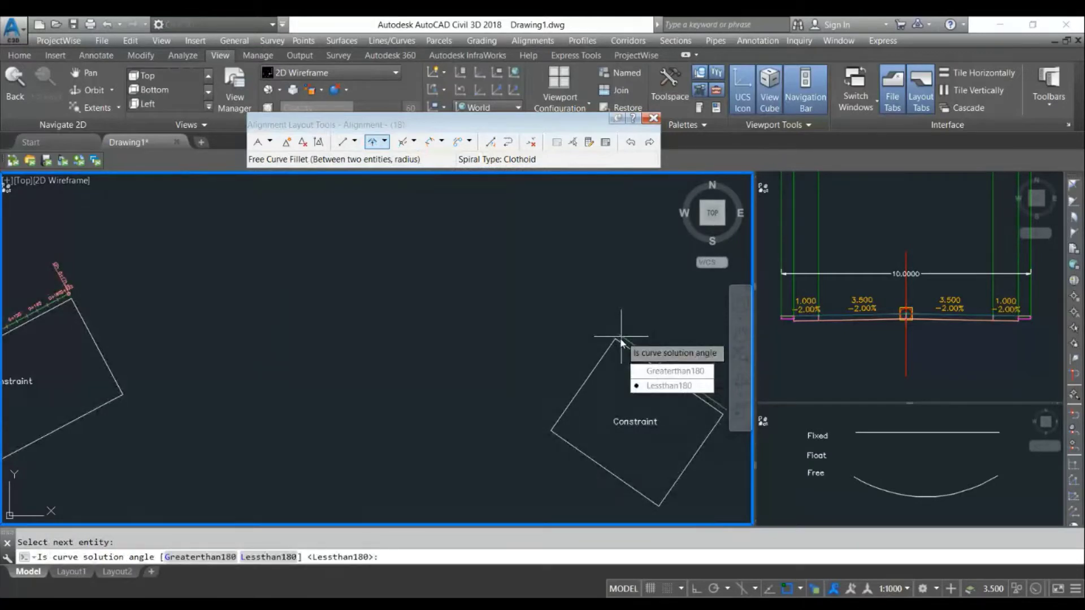
key("Return")
type("400")
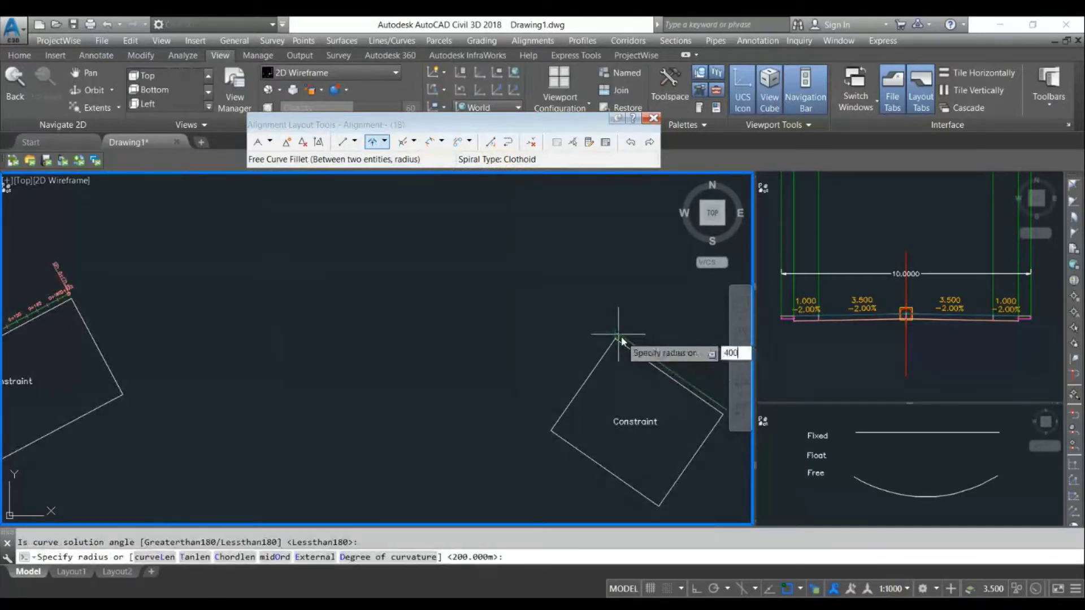
key("Return")
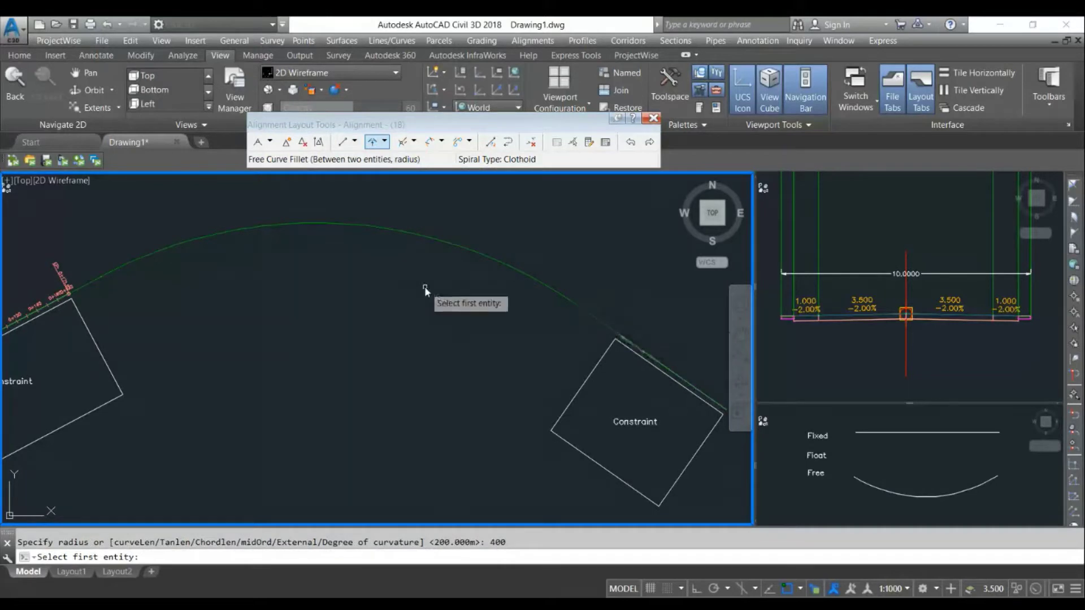
key("Escape")
scroll(422, 279, "down", 2)
scroll(239, 296, "up", 2)
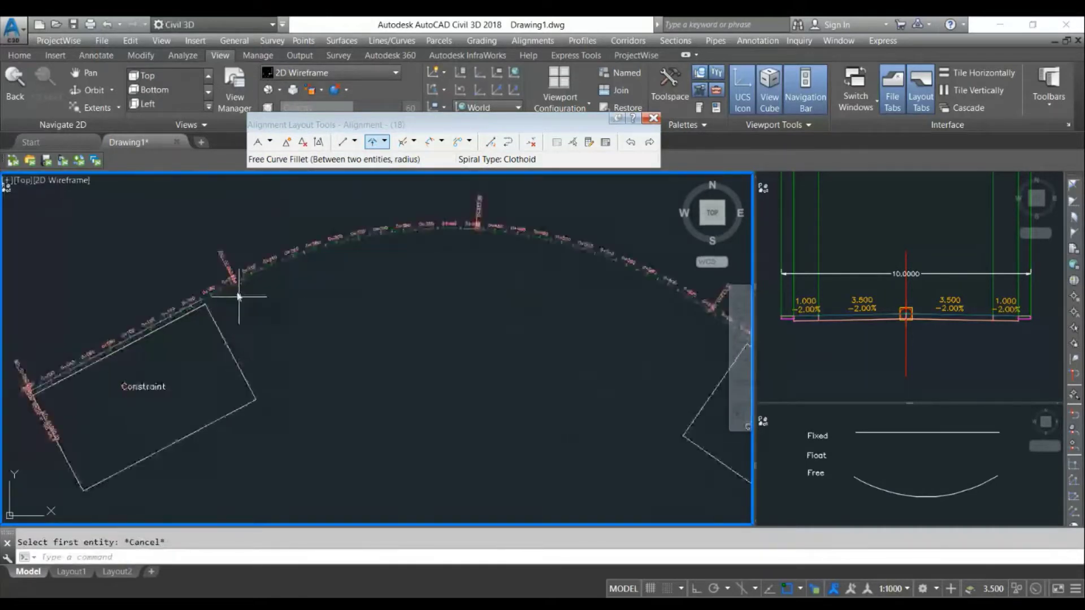
scroll(226, 271, "down", 2)
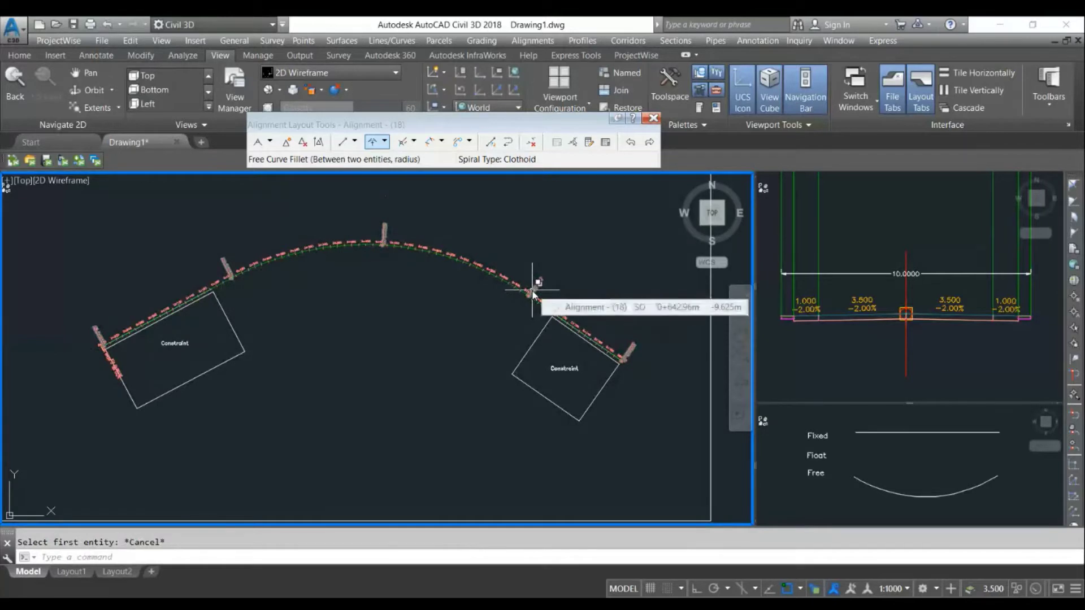
scroll(533, 301, "up", 2)
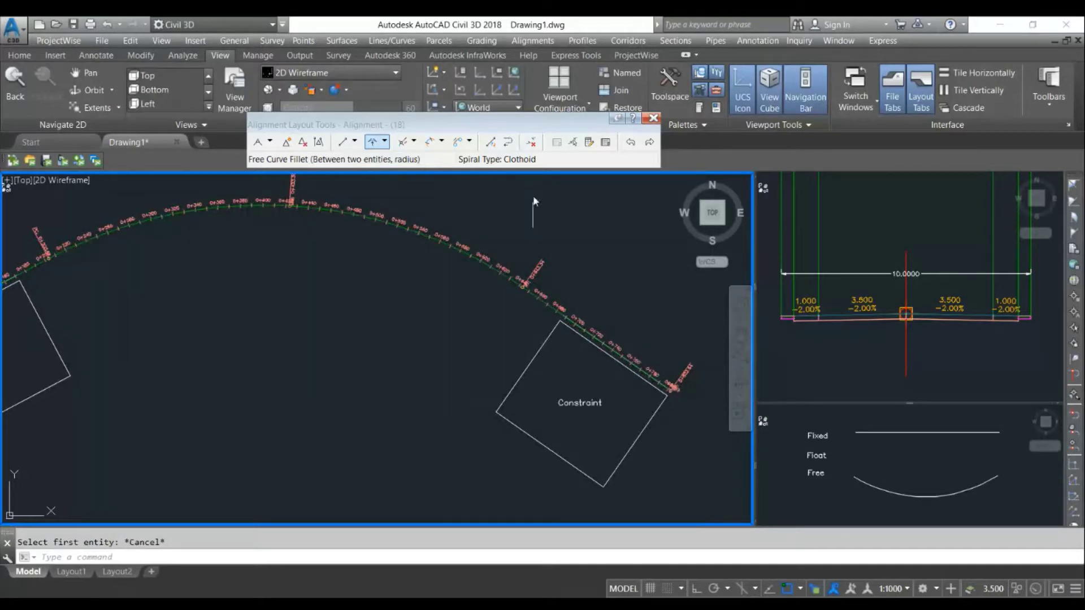
Step: Open the table of alignment entities and set the free curve's radius to 450 m
left_click(605, 142)
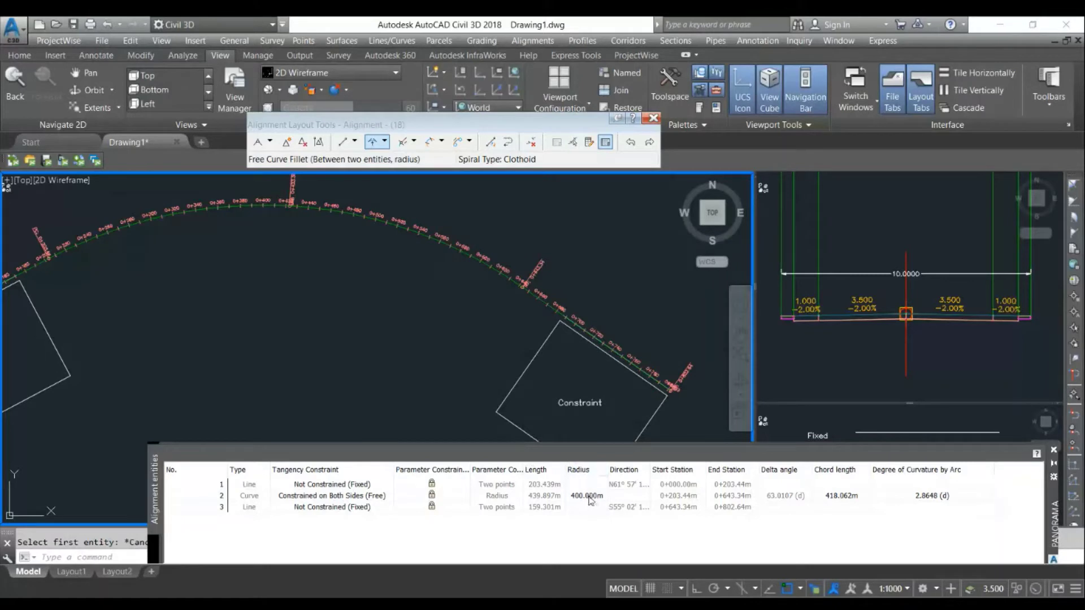
double_click(588, 497)
type("450")
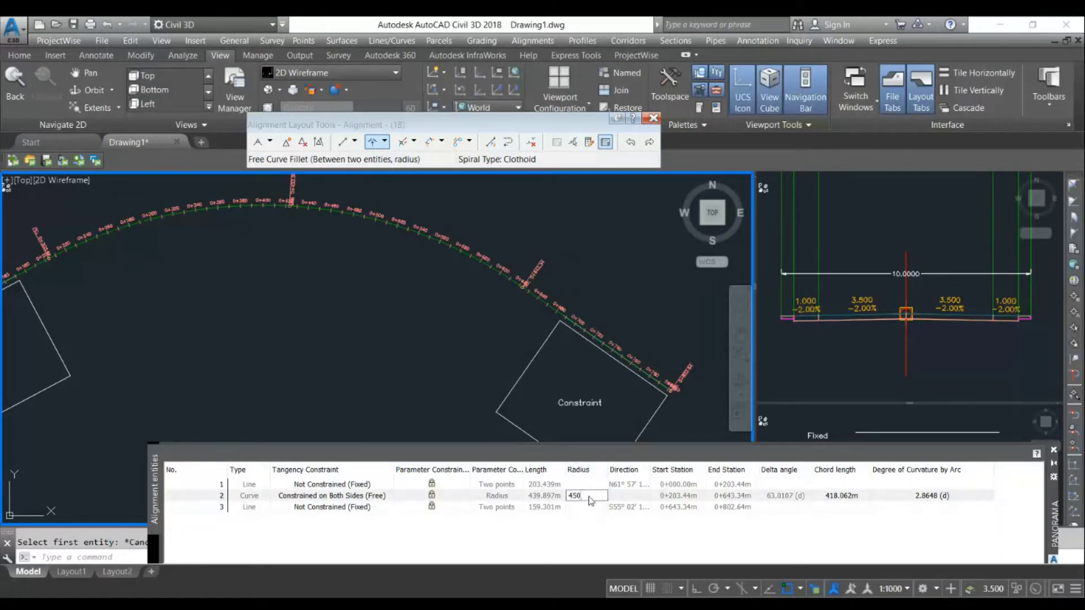
key("Return")
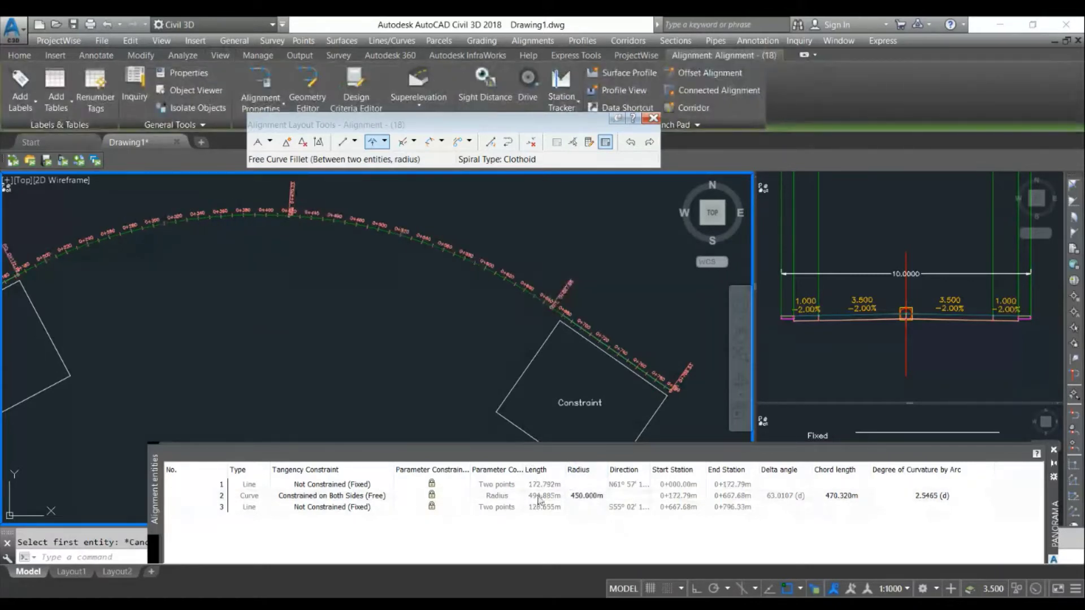
Step: Try radii of 50 m and 500 m for the free curve while viewing its tangent point at the left constraint
scroll(254, 300, "up", 6)
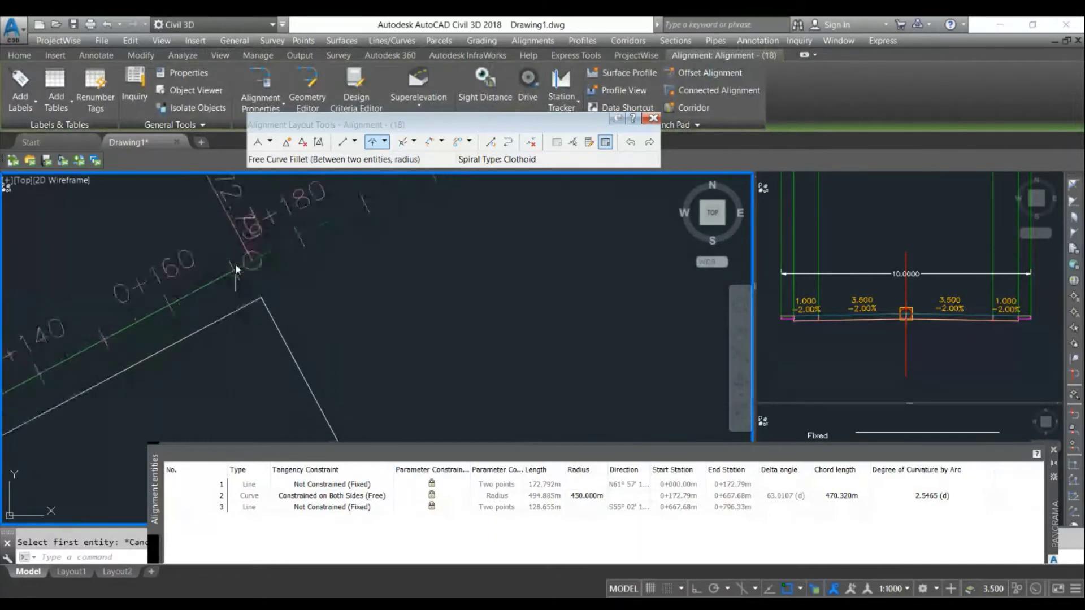
double_click(585, 497)
type("5")
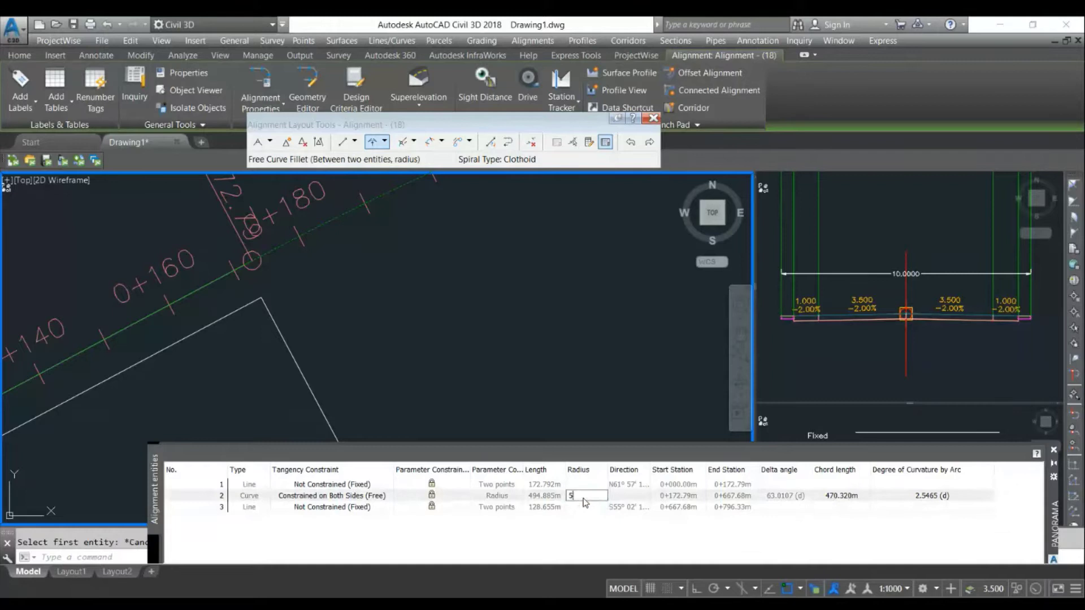
type("0")
key("Return")
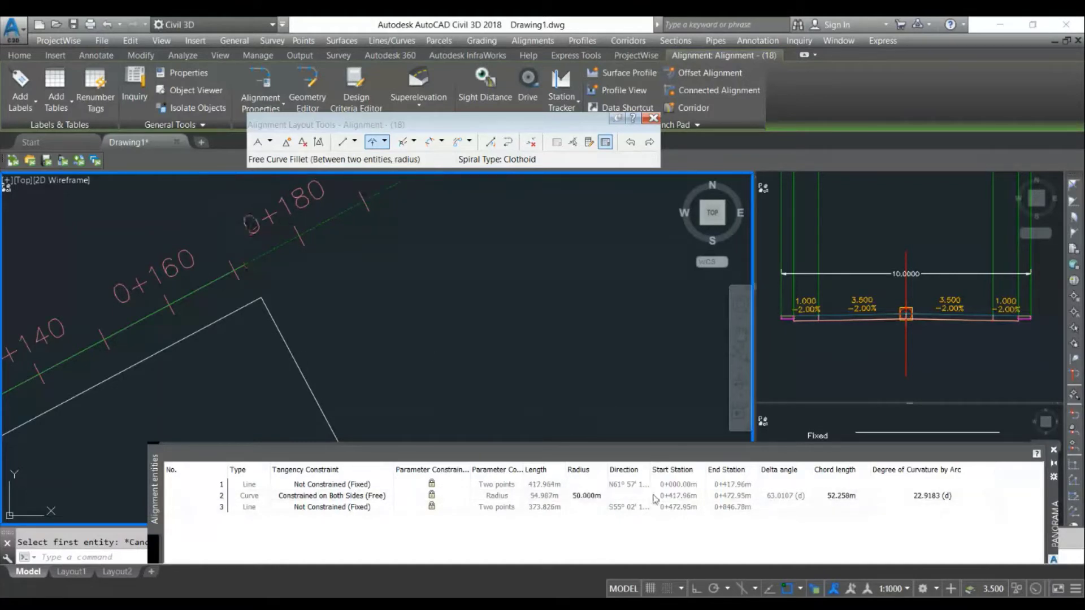
double_click(600, 496)
type("500")
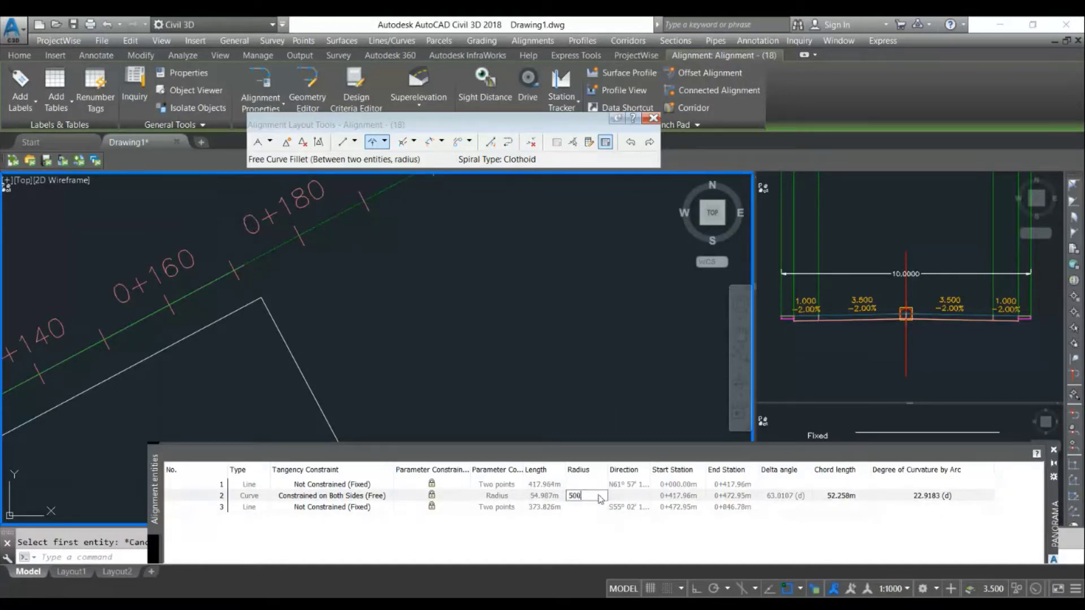
key("Return")
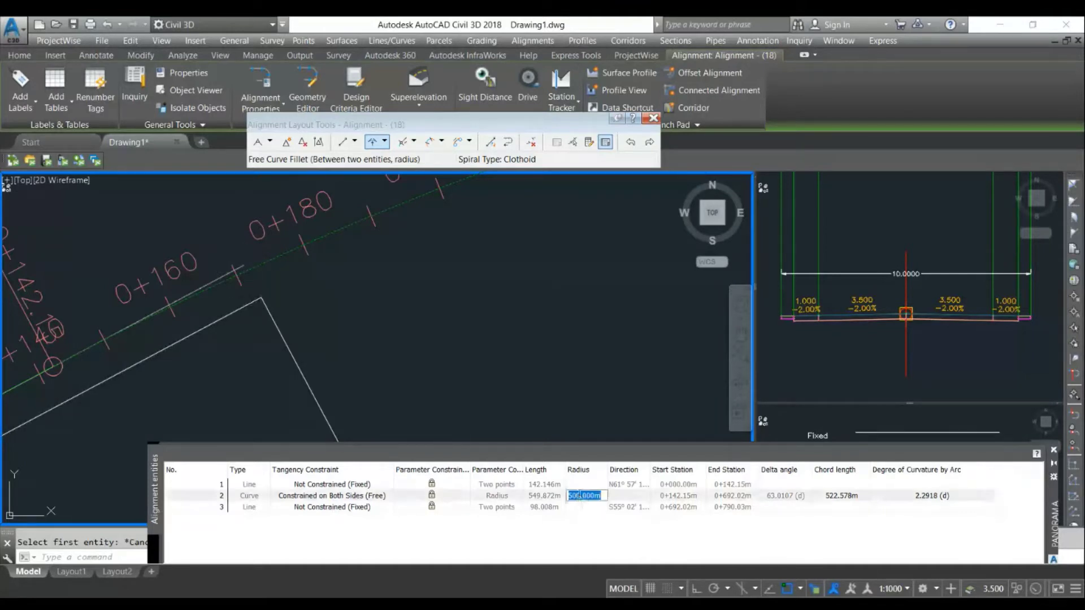
Step: Restore the free curve's radius to 450 m in the alignment entities table
type("0")
key("Return")
scroll(295, 320, "down", 5)
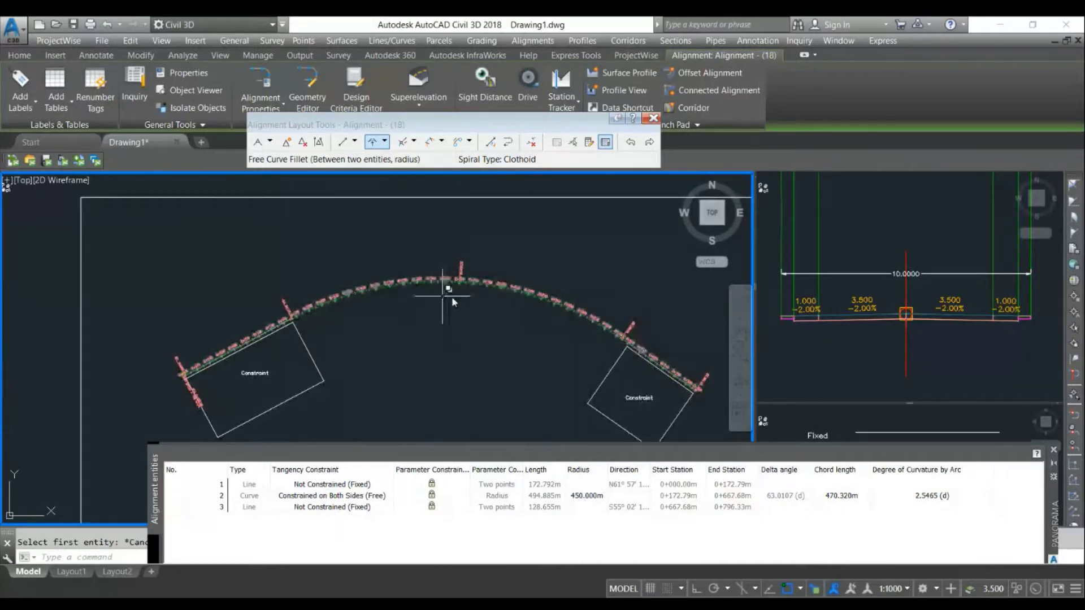
left_click(574, 496)
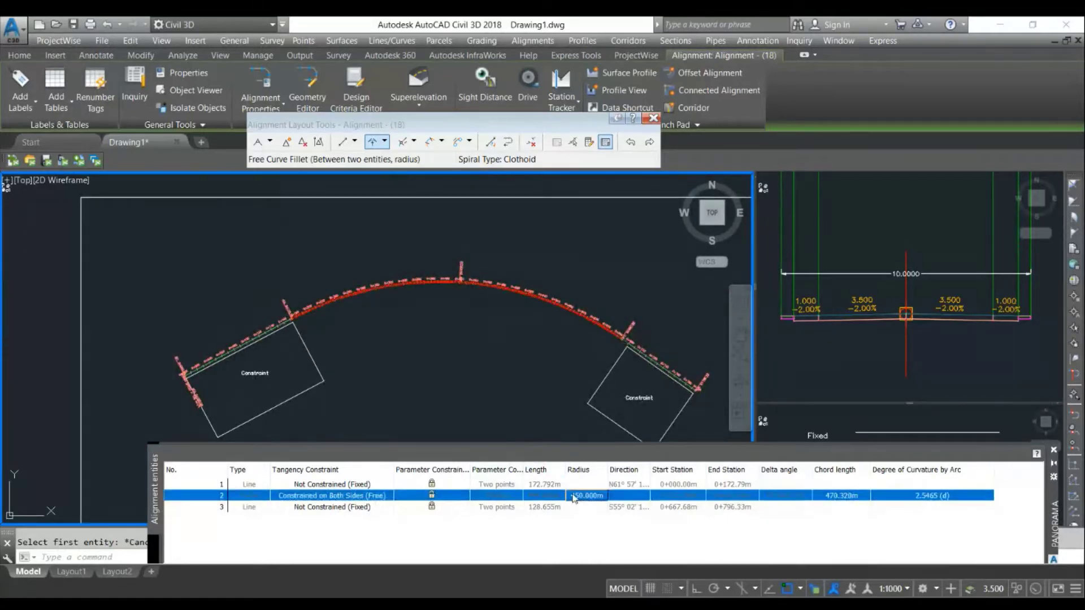
key("Return")
scroll(518, 317, "down", 2)
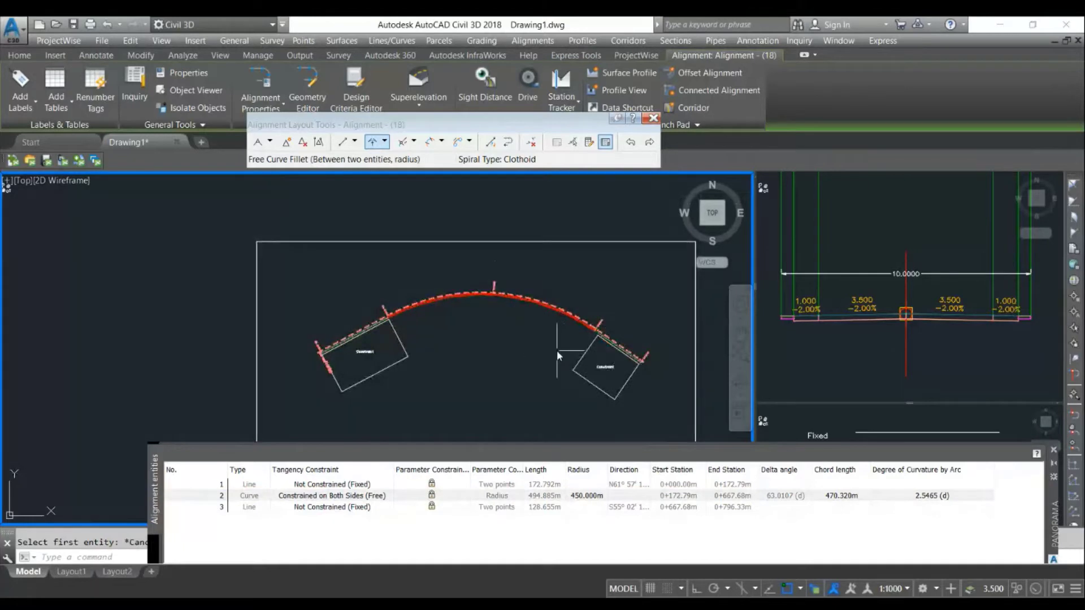
Step: Examine the frame left of the finished curve, with its sloping guide line, two polygonal constraints and small hatched square constraint
scroll(577, 318, "down", 5)
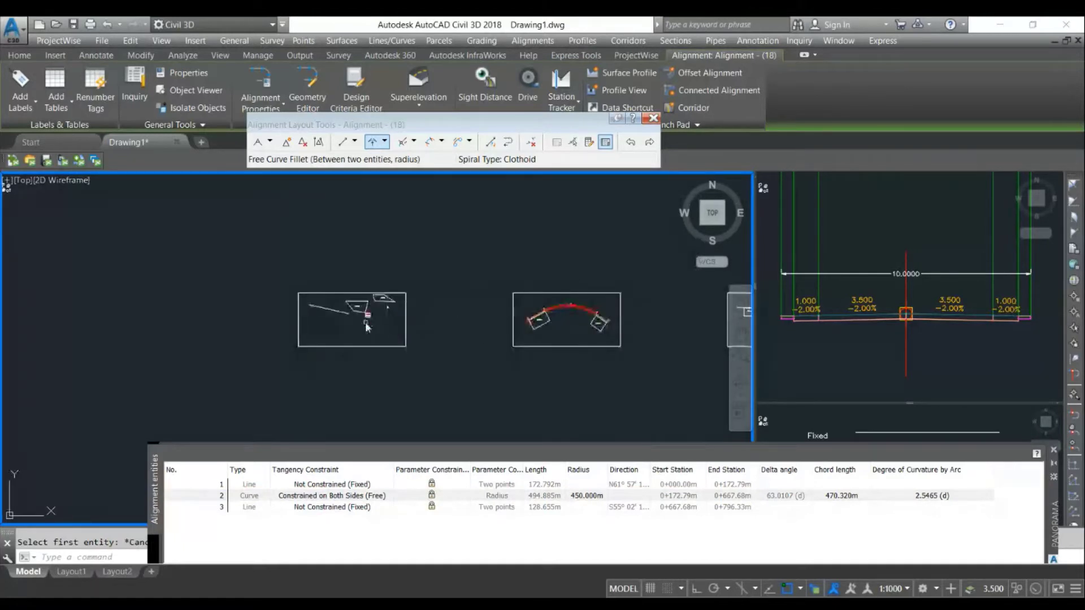
scroll(366, 326, "up", 4)
scroll(394, 288, "up", 4)
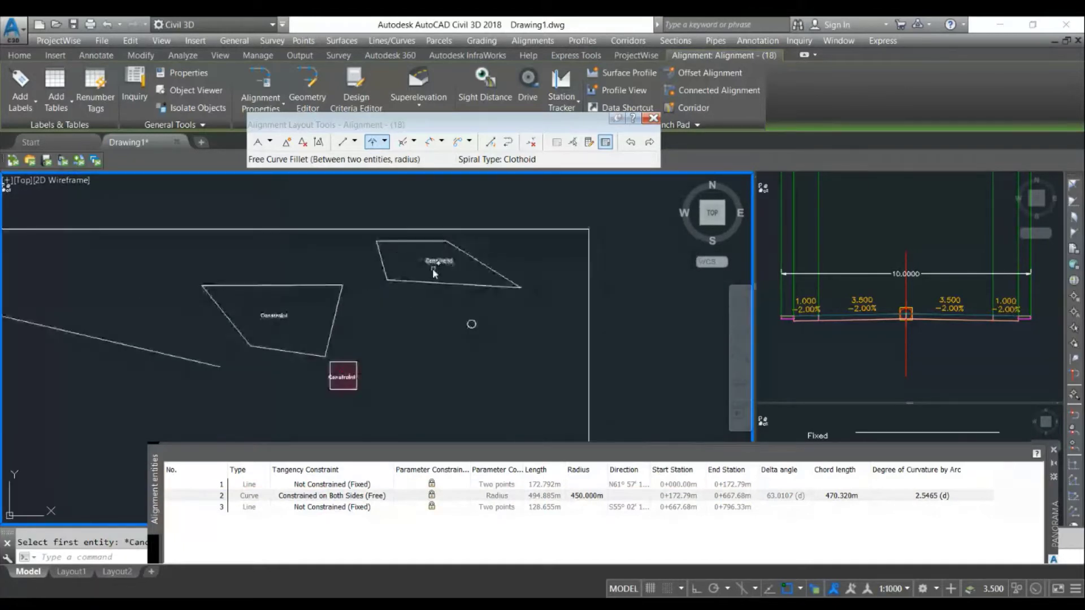
left_click(341, 372)
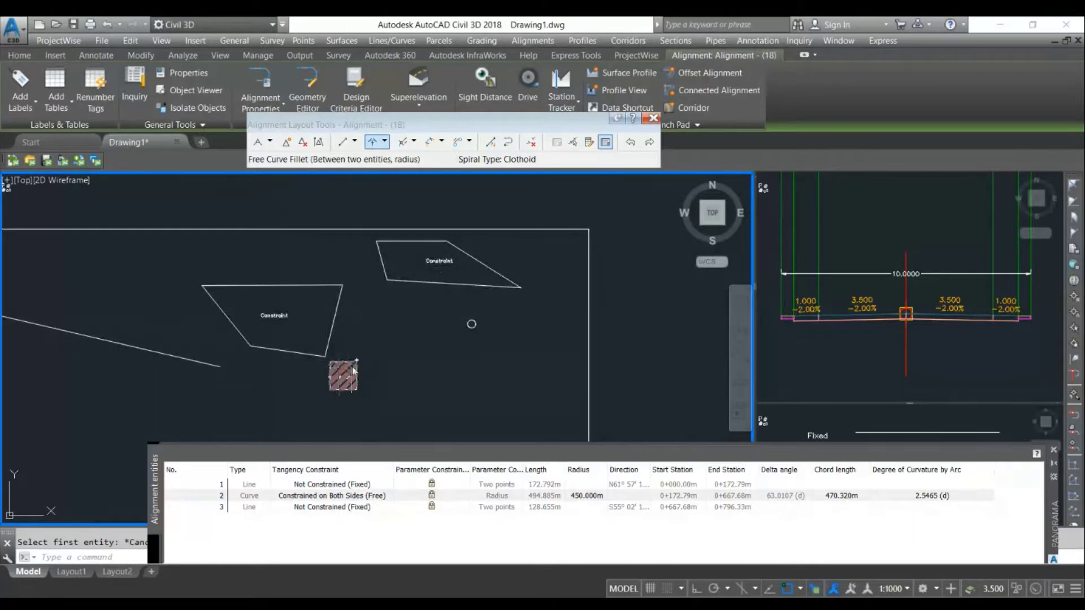
middle_click_drag(226, 399, 344, 363)
scroll(436, 344, "up", 6)
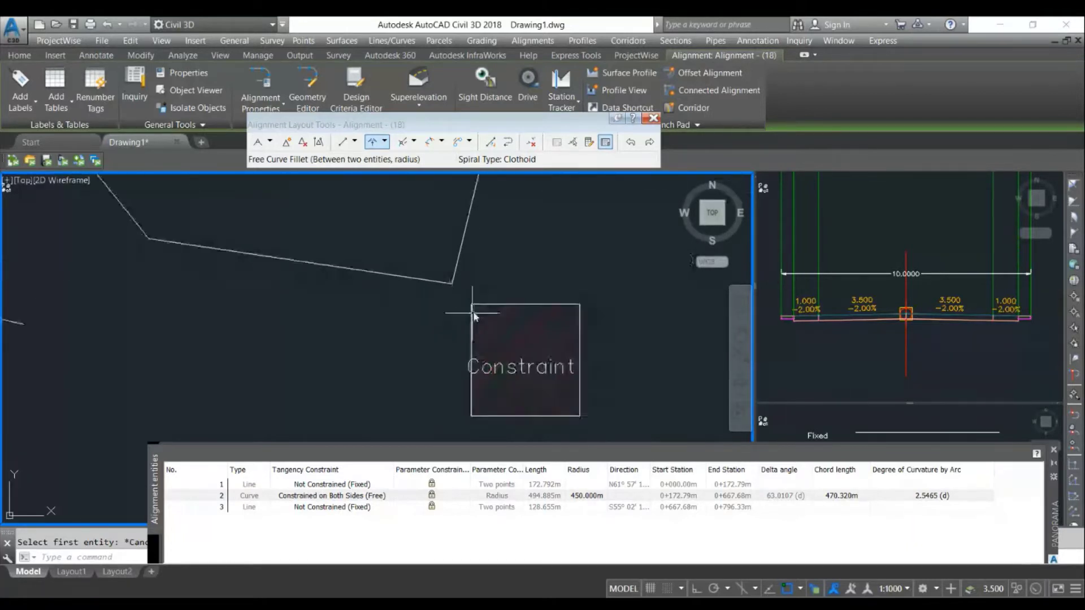
scroll(446, 303, "down", 3)
scroll(434, 308, "up", 5)
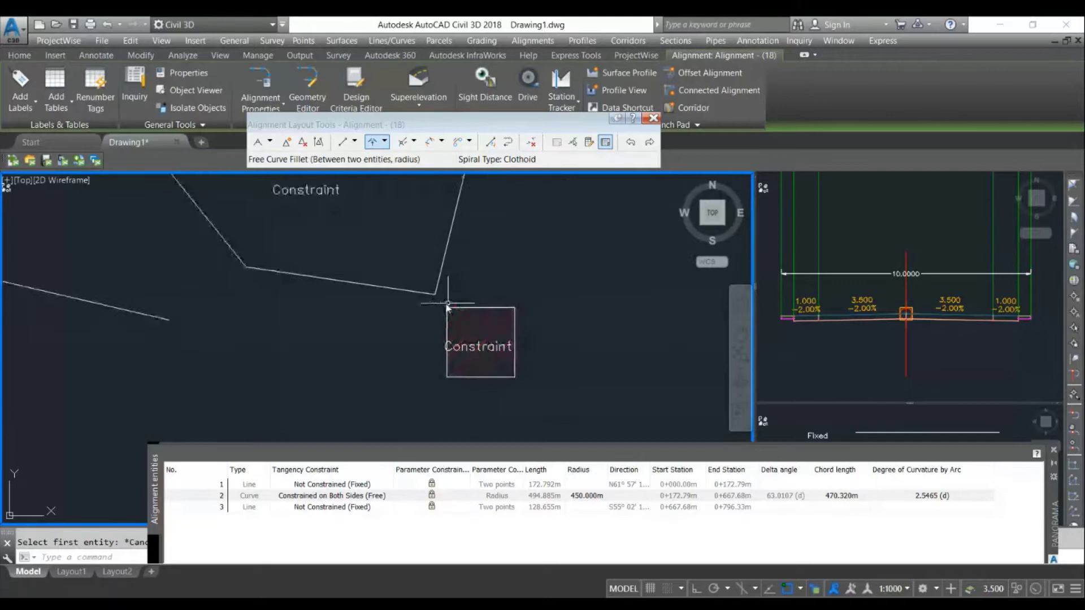
Step: Measure the gap between the larger constraint's lower corner and the hatched square's nearest corner with an aligned dimension, and erase the dimension
type("dal")
key("Return")
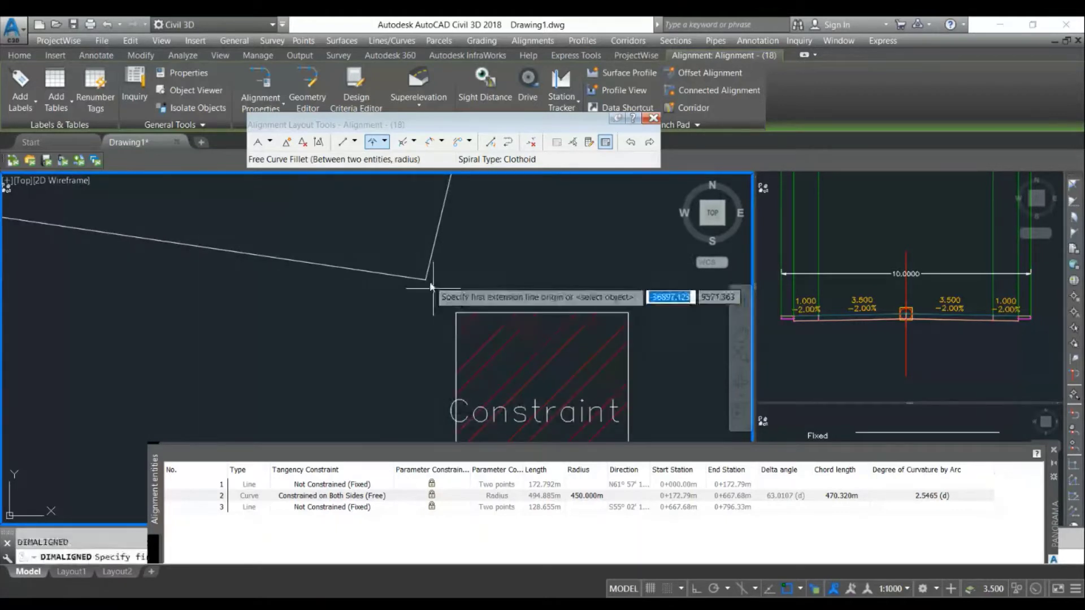
left_click(427, 280)
left_click(452, 314)
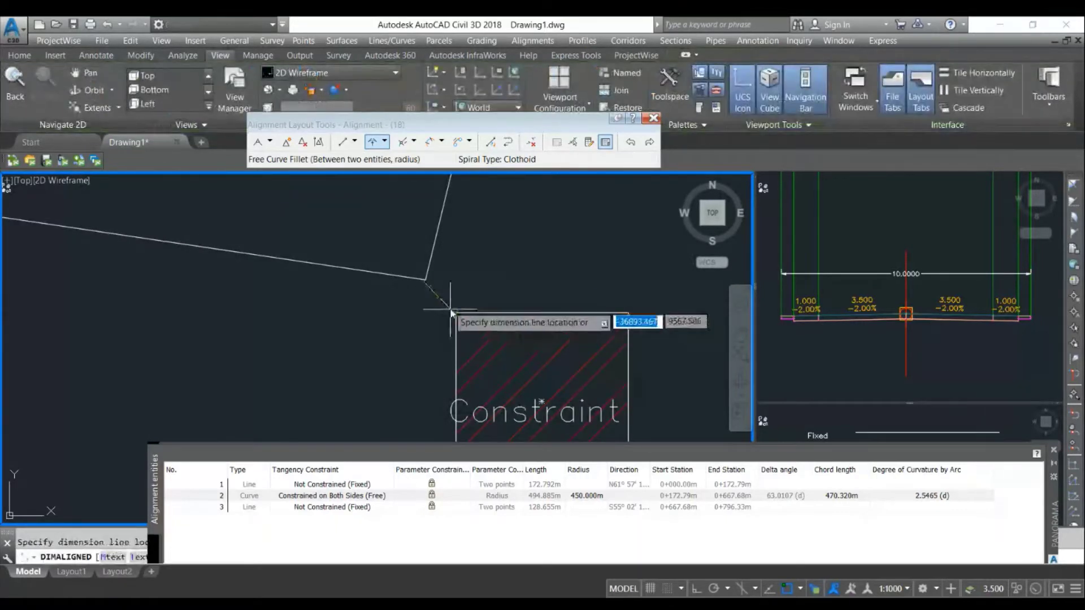
scroll(440, 294, "up", 5)
left_click(415, 270)
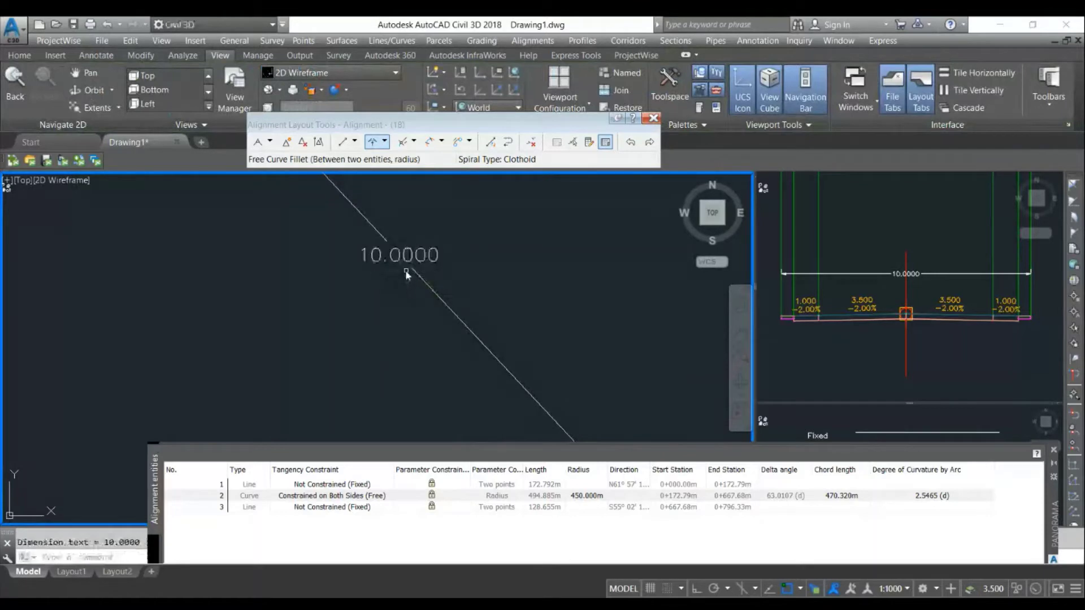
scroll(415, 270, "down", 5)
left_click(432, 261)
left_click(408, 276)
key("Delete")
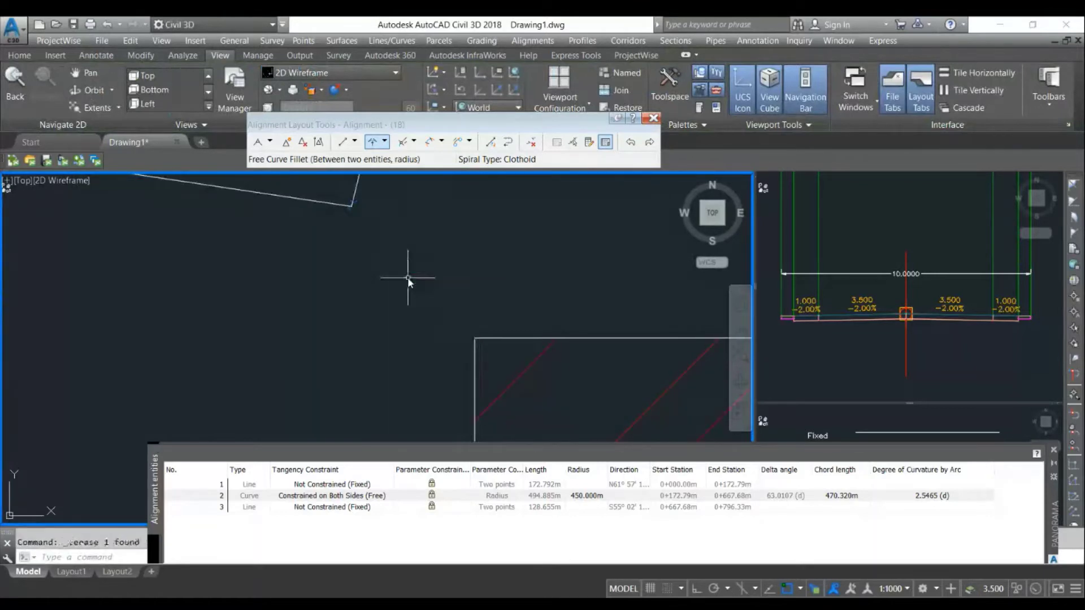
Step: Close the current alignment layout and create a new alignment by layout for the frame with the hatched constraint
scroll(565, 277, "down", 8)
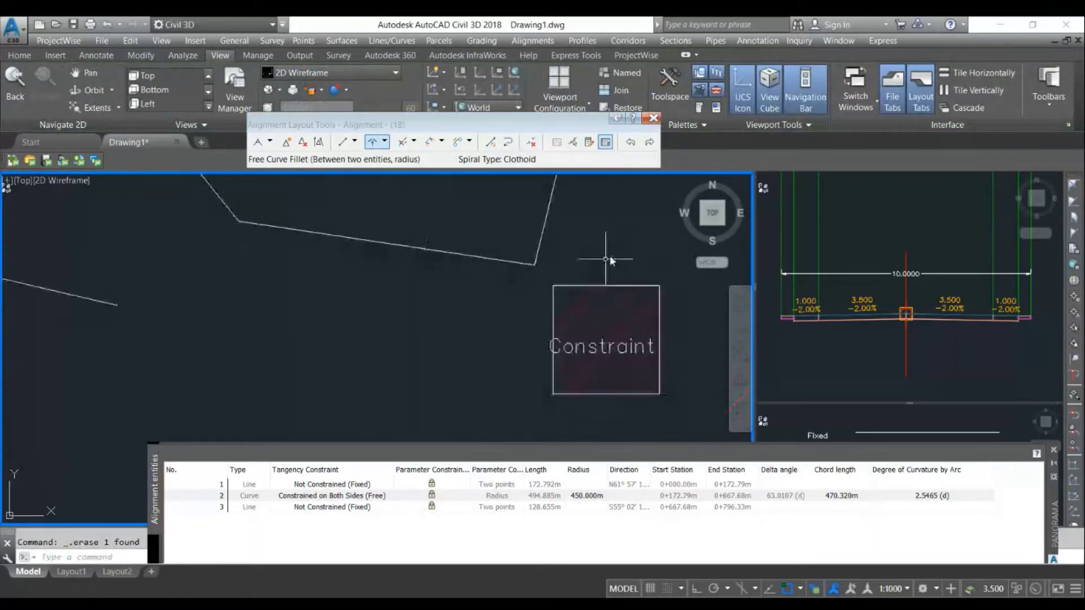
left_click(653, 118)
left_click(550, 42)
left_click(551, 56)
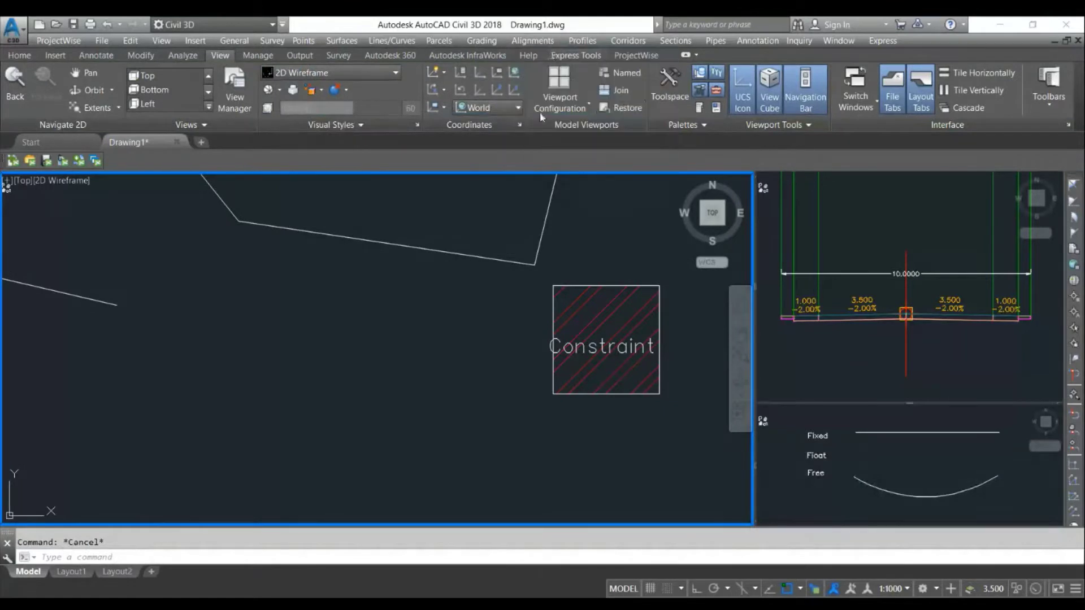
left_click(494, 507)
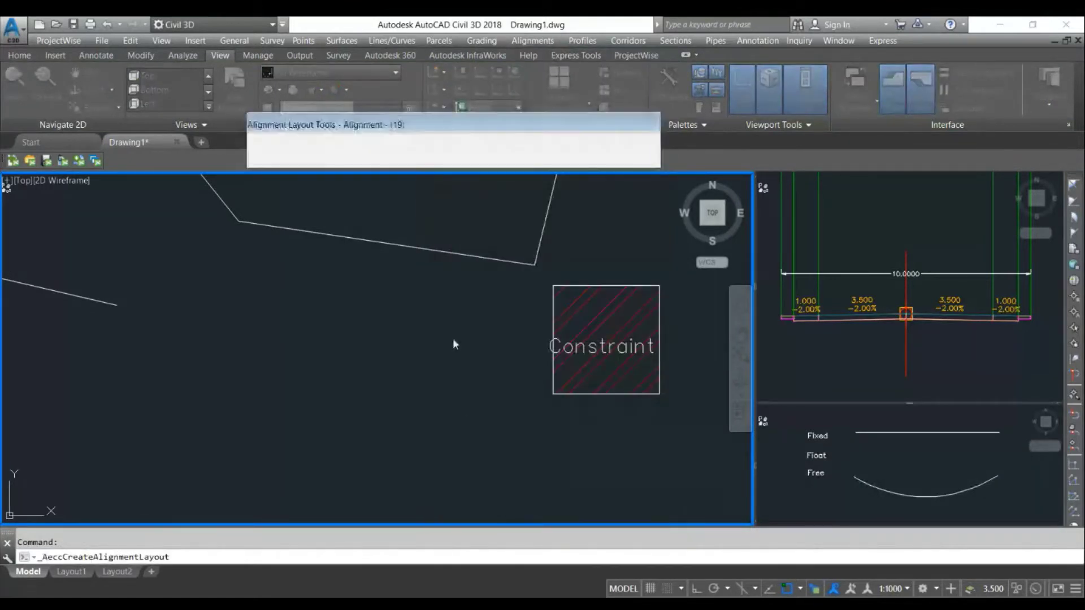
left_click(270, 142)
left_click(294, 151)
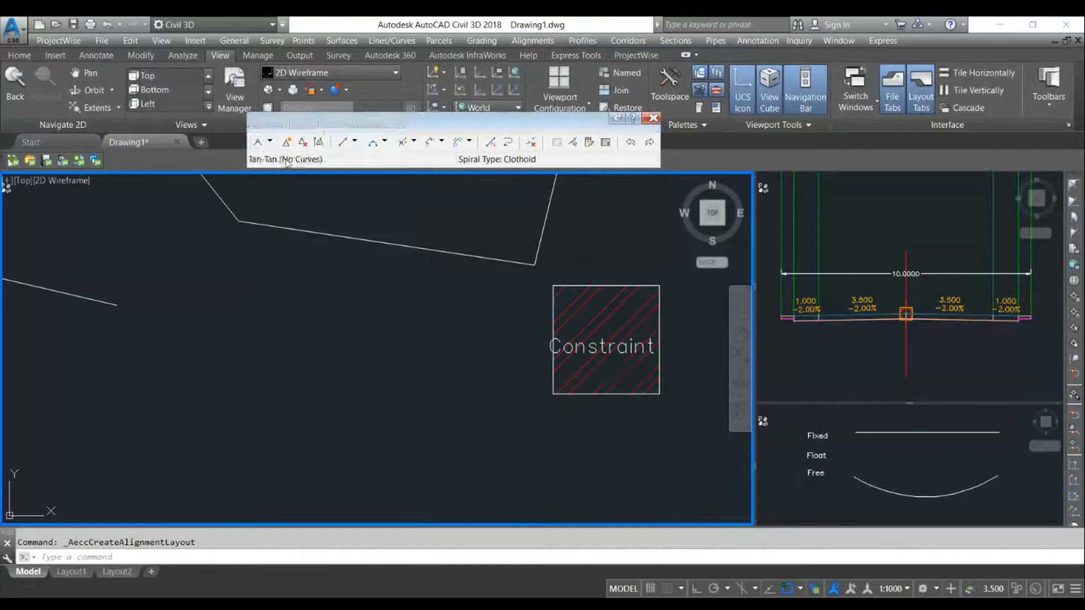
scroll(485, 311, "down", 6)
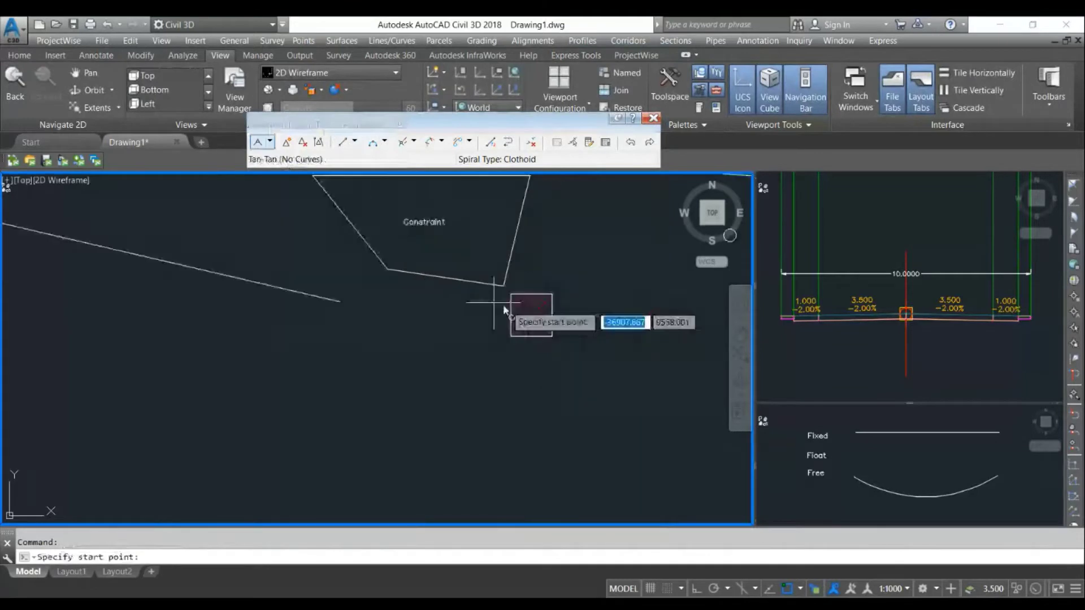
Step: Draw a two-point fixed line over the sloping guide line to the left of the constraints
left_click(355, 142)
left_click(346, 161)
scroll(346, 273, "down", 5)
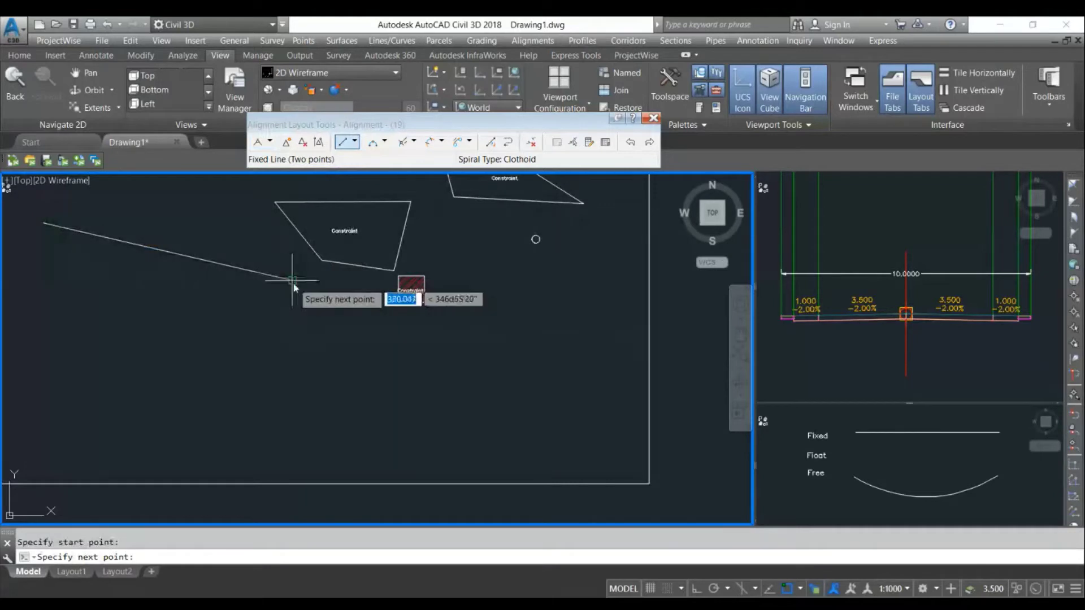
left_click(302, 281)
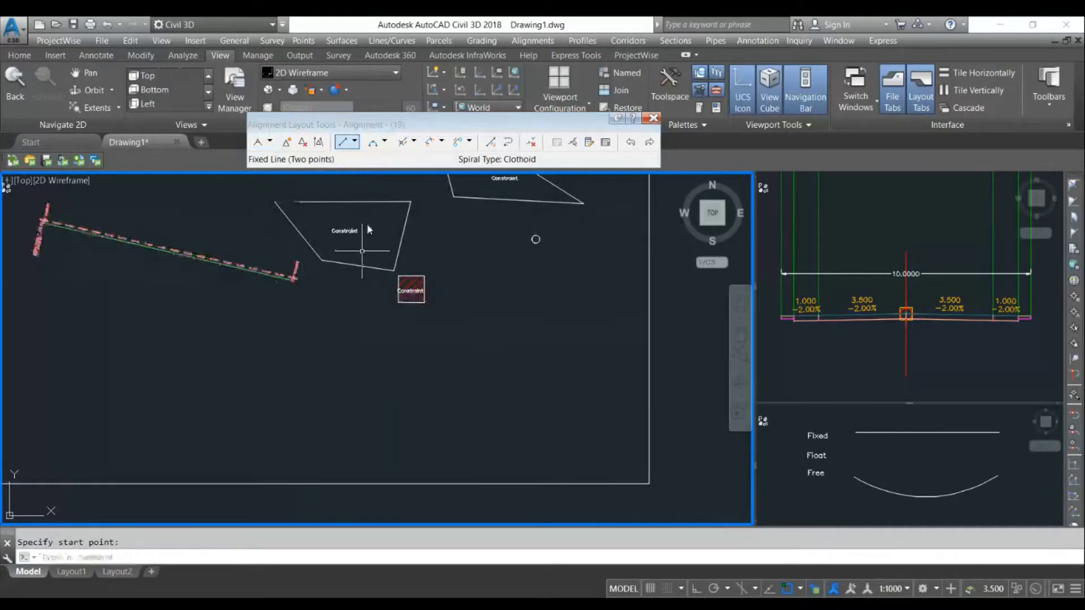
Step: Attach a floating curve (from entity, radius, through point) to the fixed line's end, with a 200 m radius and the Lessthan180 solution
left_click(385, 142)
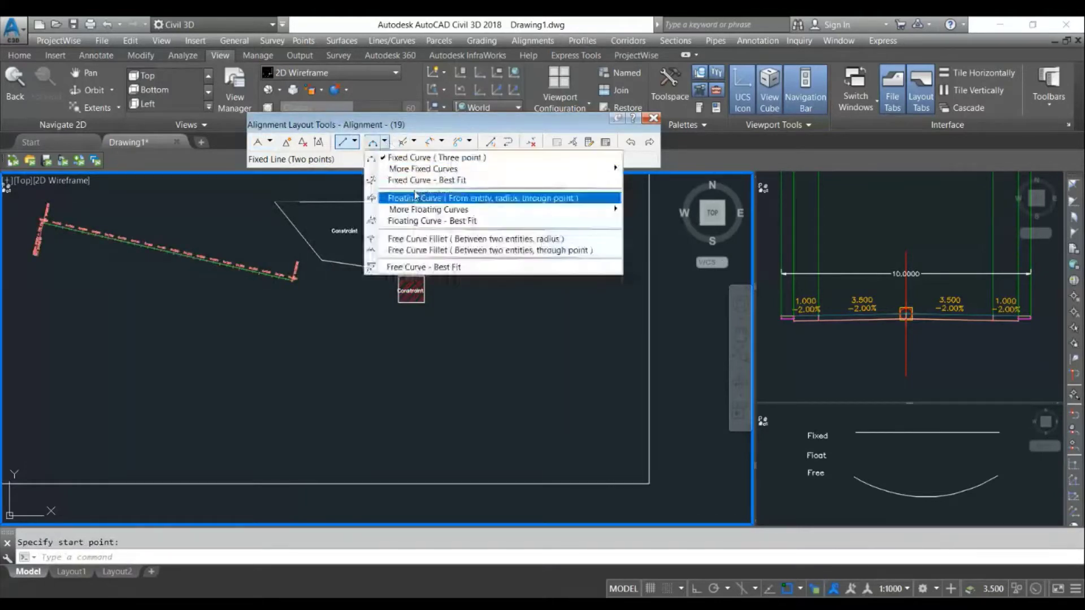
left_click(416, 198)
scroll(254, 277, "up", 4)
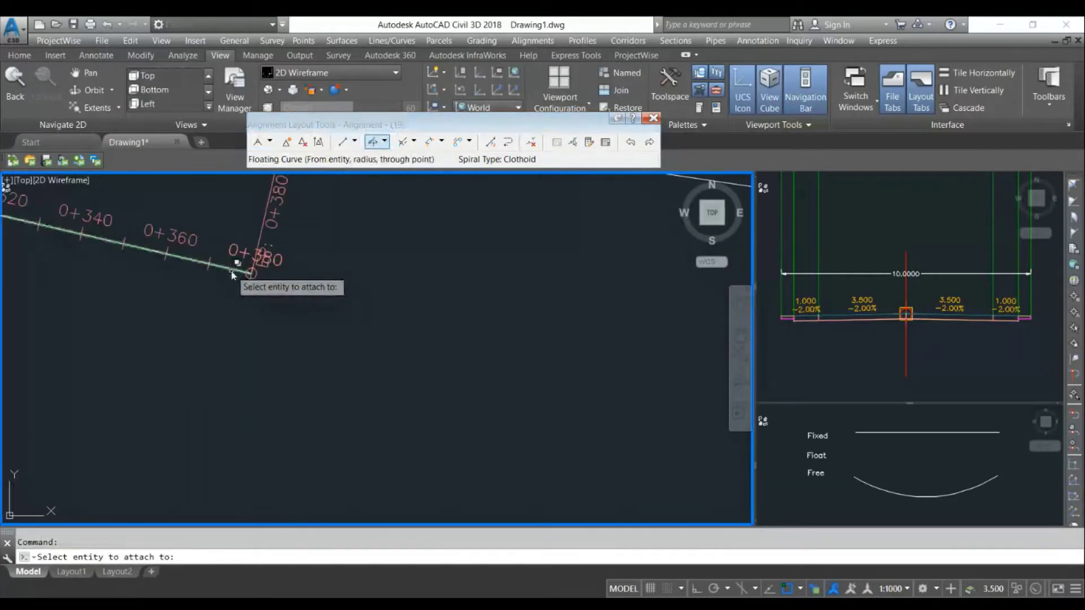
left_click(253, 274)
left_click(304, 346)
scroll(317, 350, "down", 4)
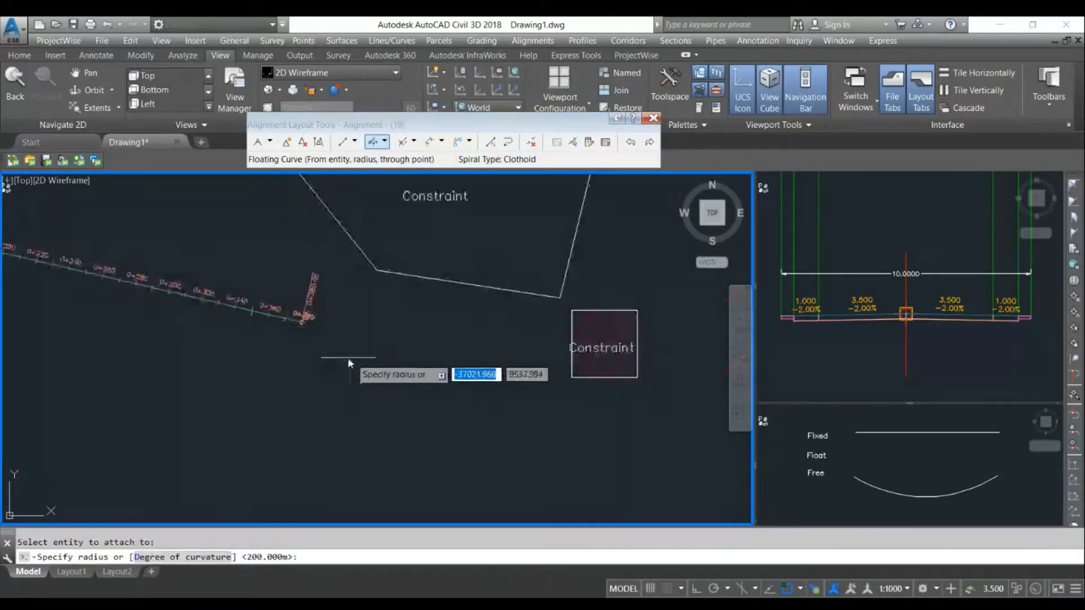
type("200")
key("Return")
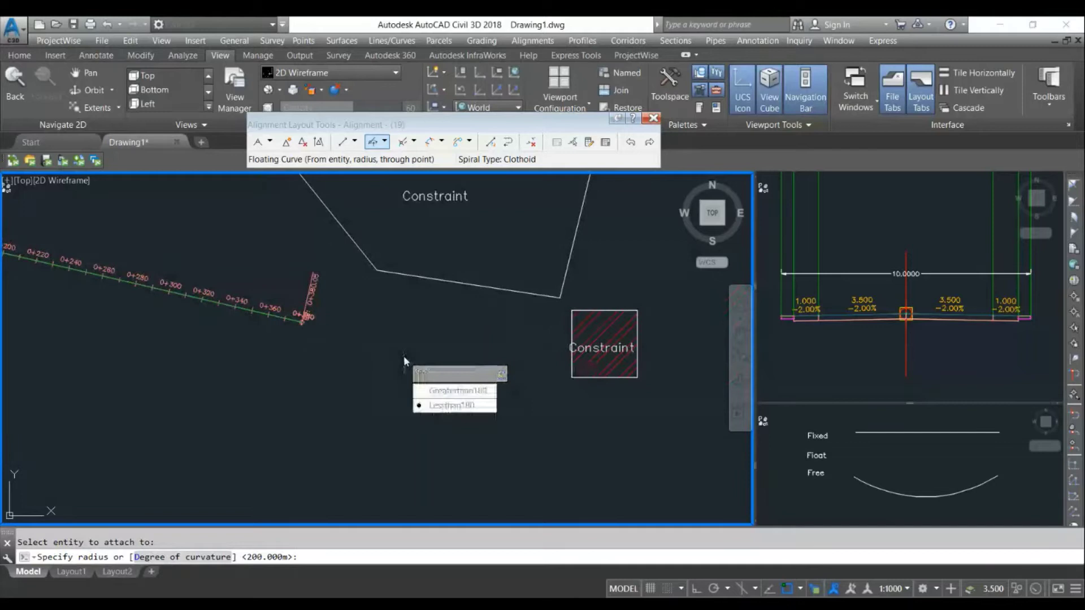
left_click(452, 406)
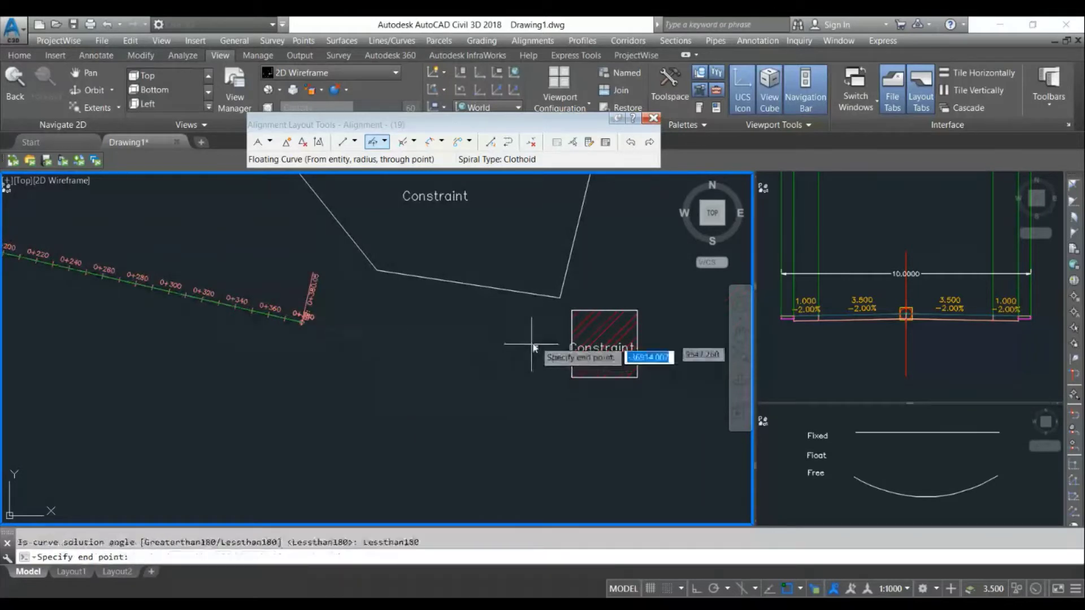
Step: End the floating curve midway between the larger constraint's lower corner and the hatched square's nearest corner, and finish the curve command
scroll(550, 316, "up", 2)
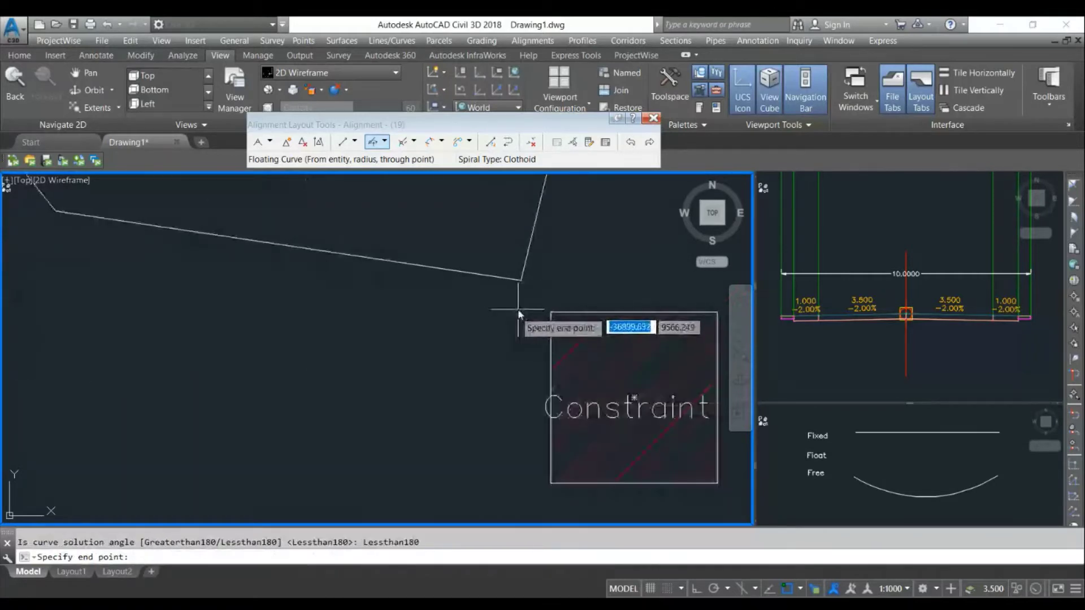
scroll(506, 328, "down", 3)
scroll(506, 331, "up", 4)
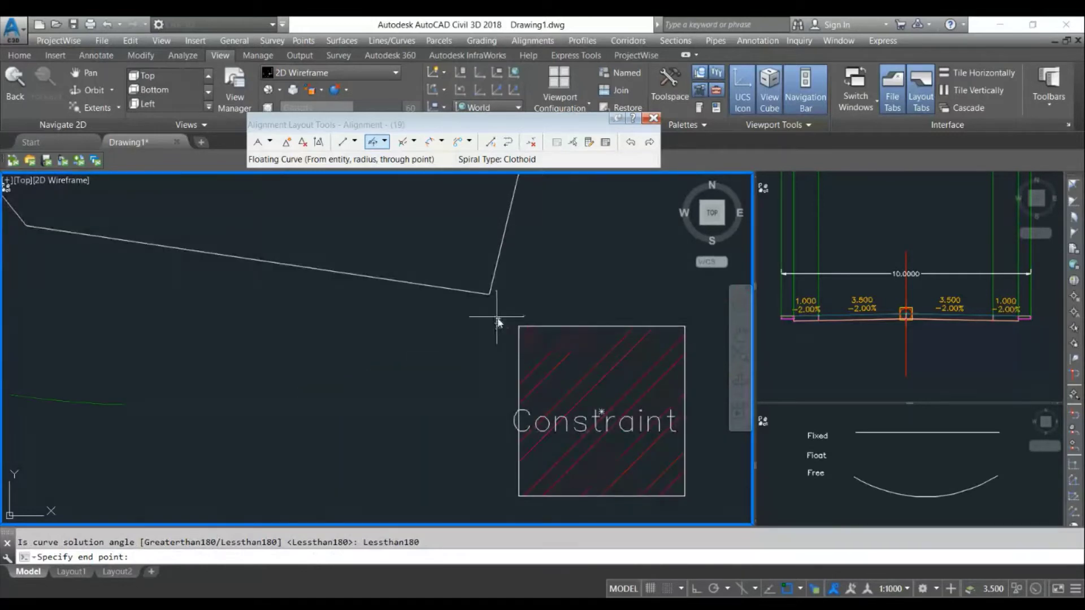
right_click(495, 322, "shift")
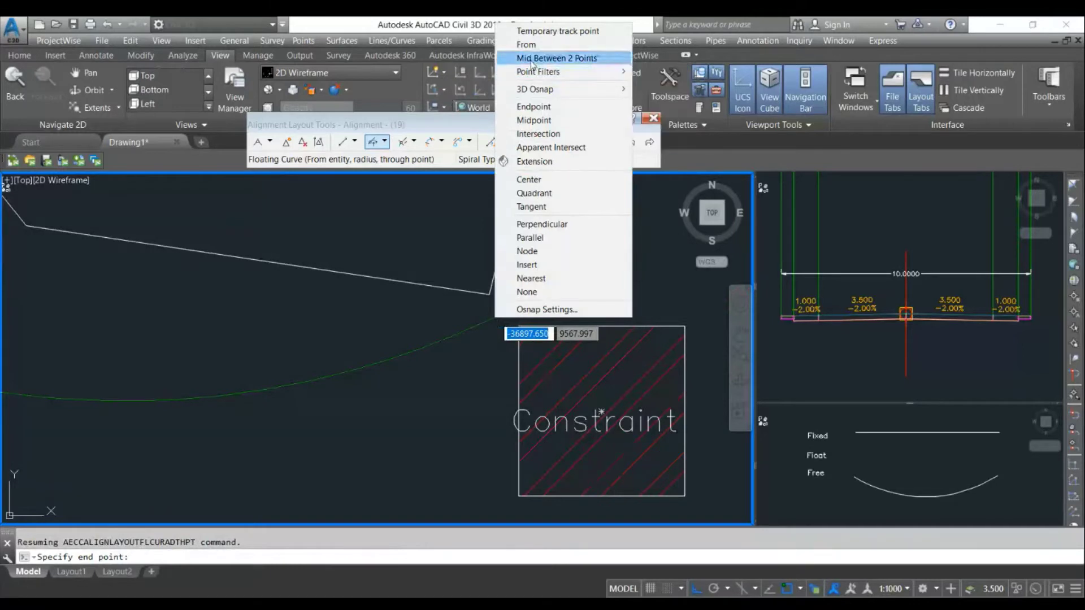
left_click(555, 57)
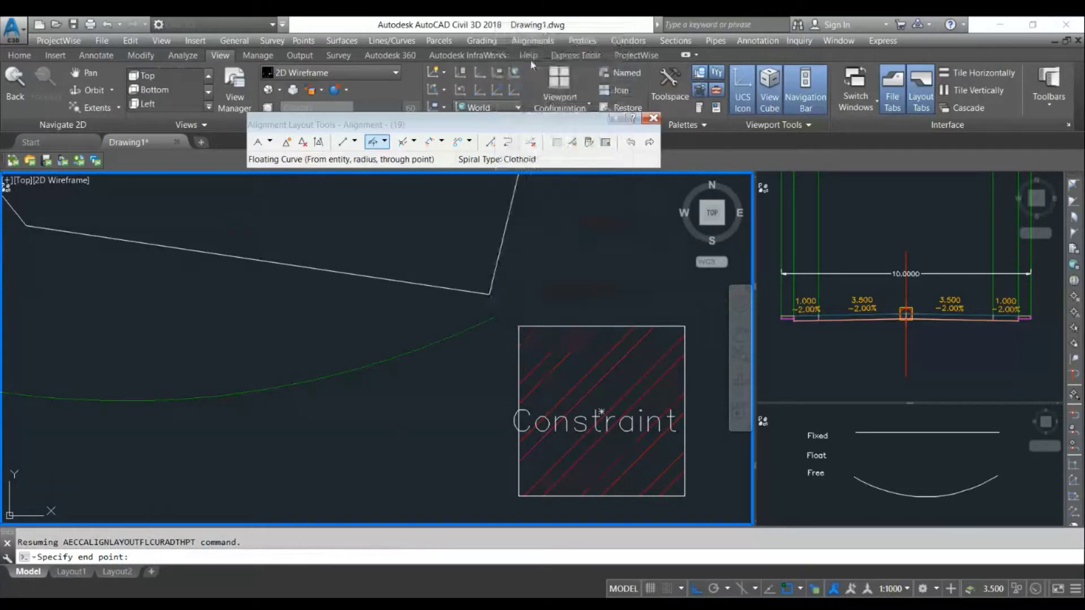
left_click(490, 295)
left_click(516, 323)
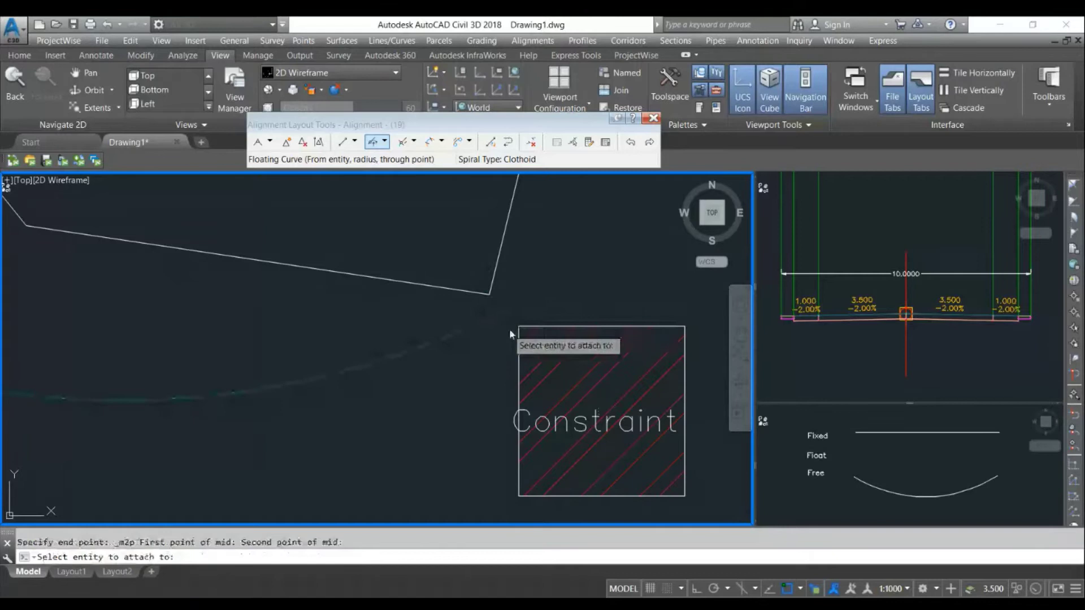
scroll(489, 331, "down", 2)
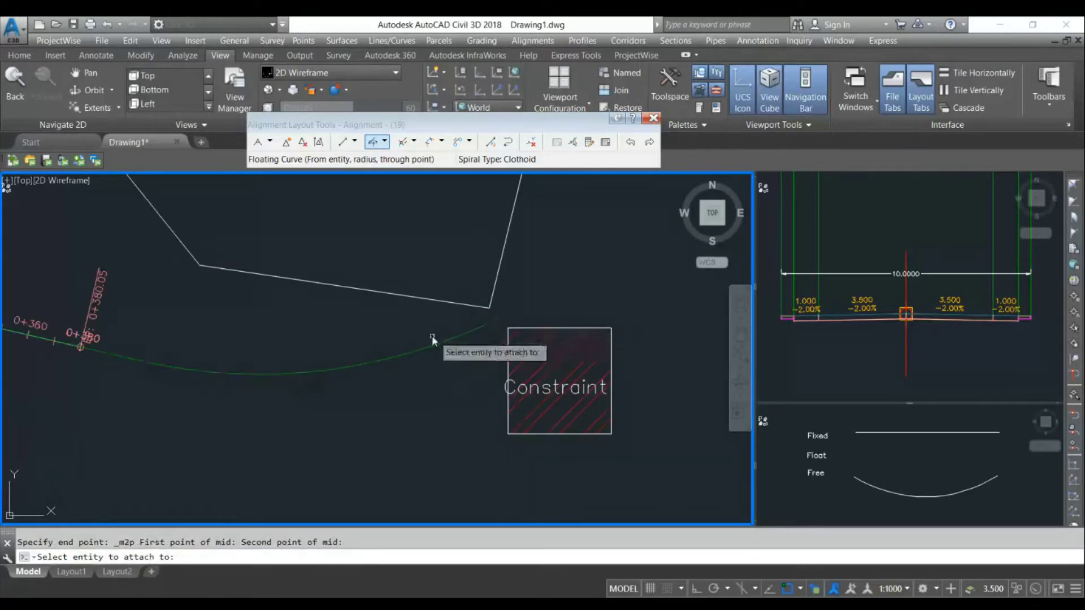
scroll(498, 320, "up", 1)
key("Escape")
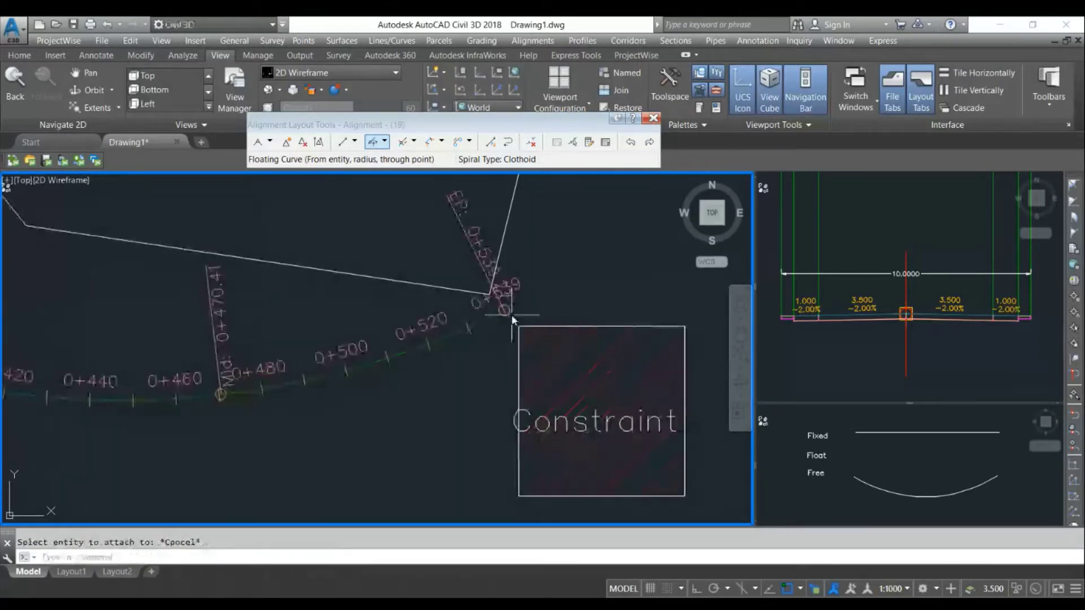
scroll(524, 314, "down", 3)
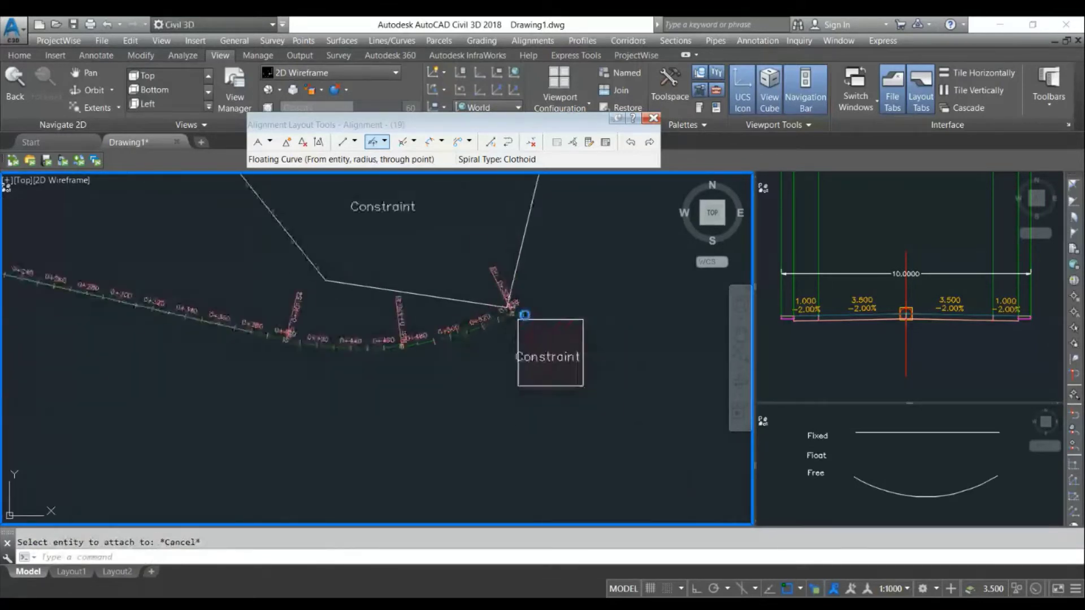
Step: Show the alignment's entity table and set the floating curve's radius to 300 m
left_click(460, 337)
key("Escape")
left_click(460, 336)
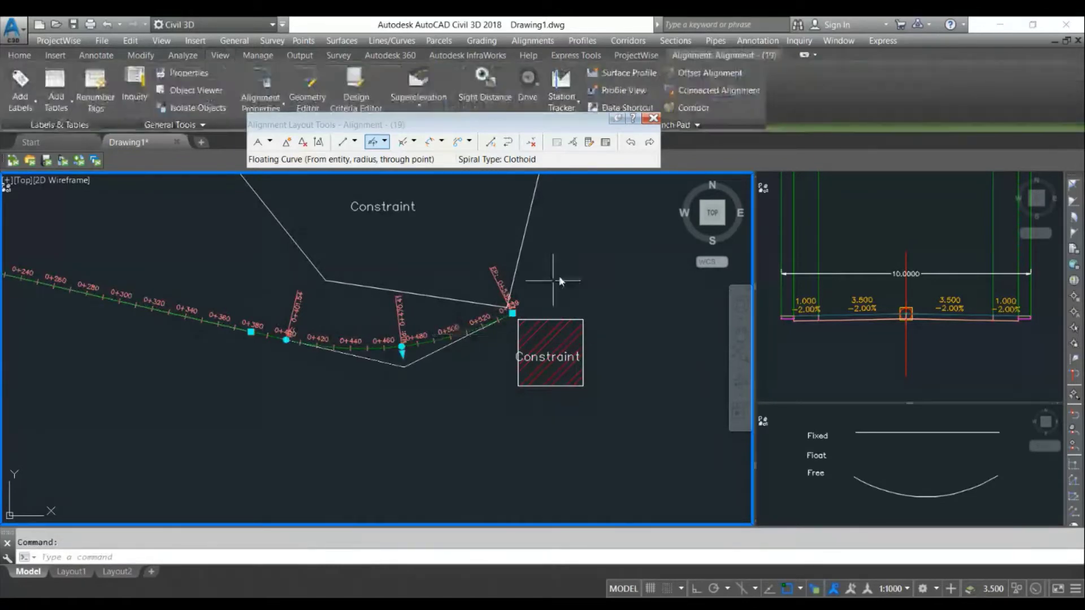
left_click(604, 145)
left_click(582, 496)
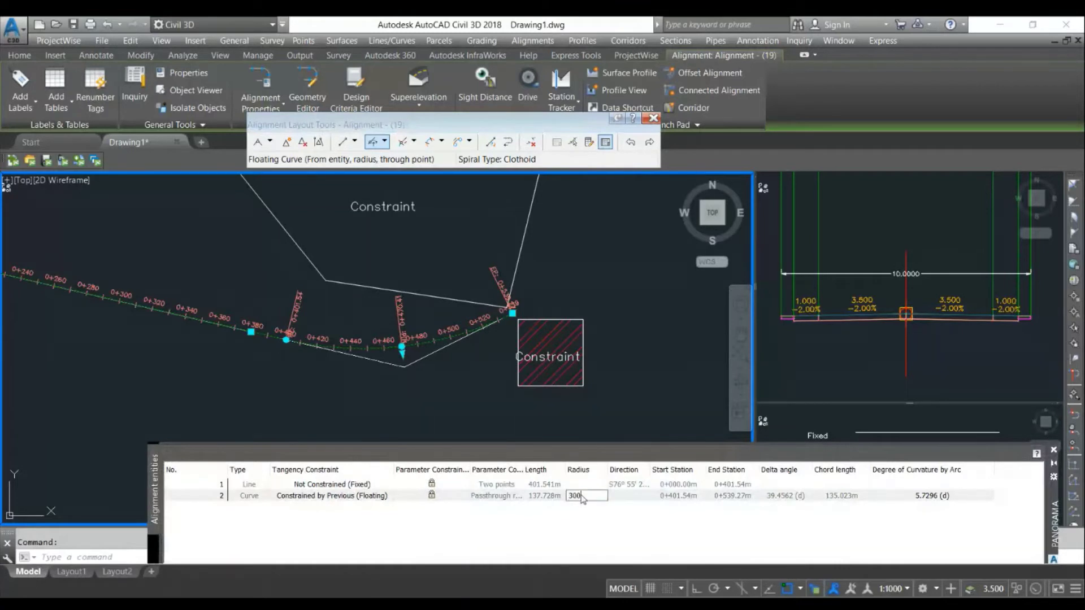
key("Return")
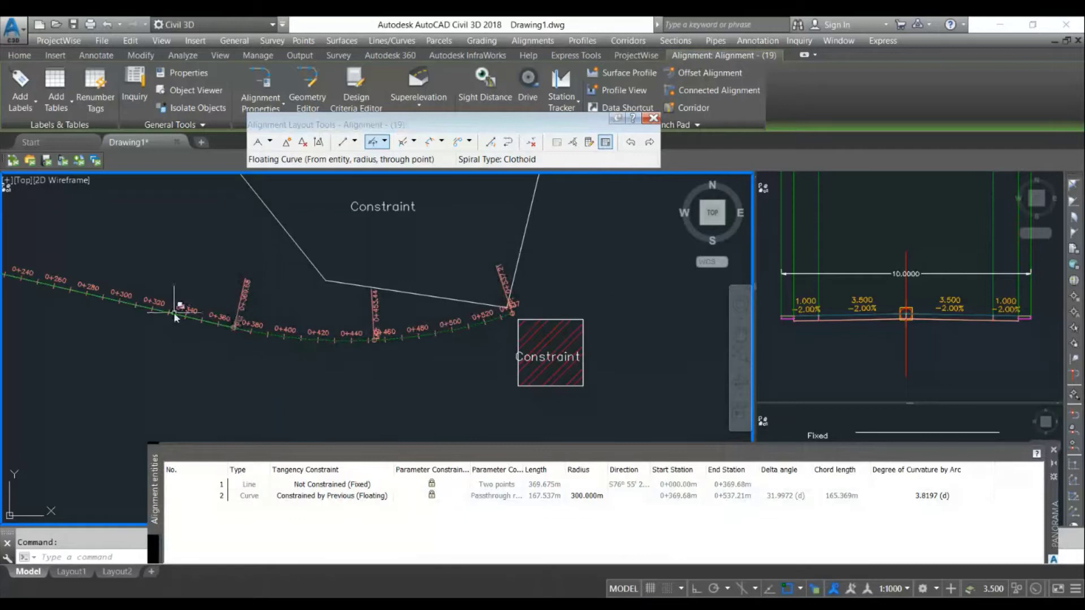
Step: Set the floating curve's radius back to 200 m in the entity table
scroll(265, 370, "down", 2)
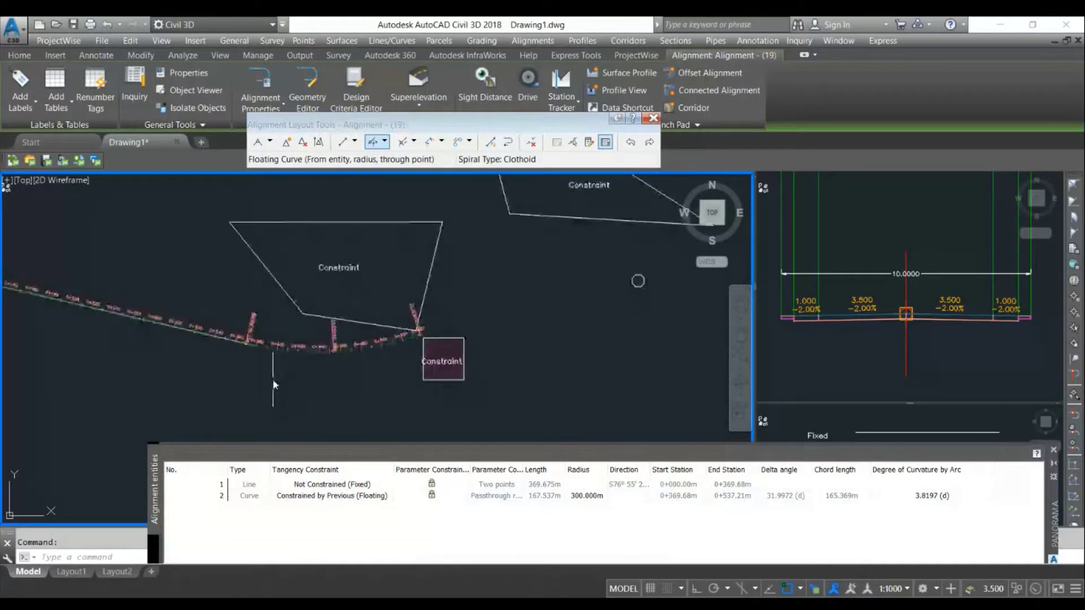
double_click(597, 497)
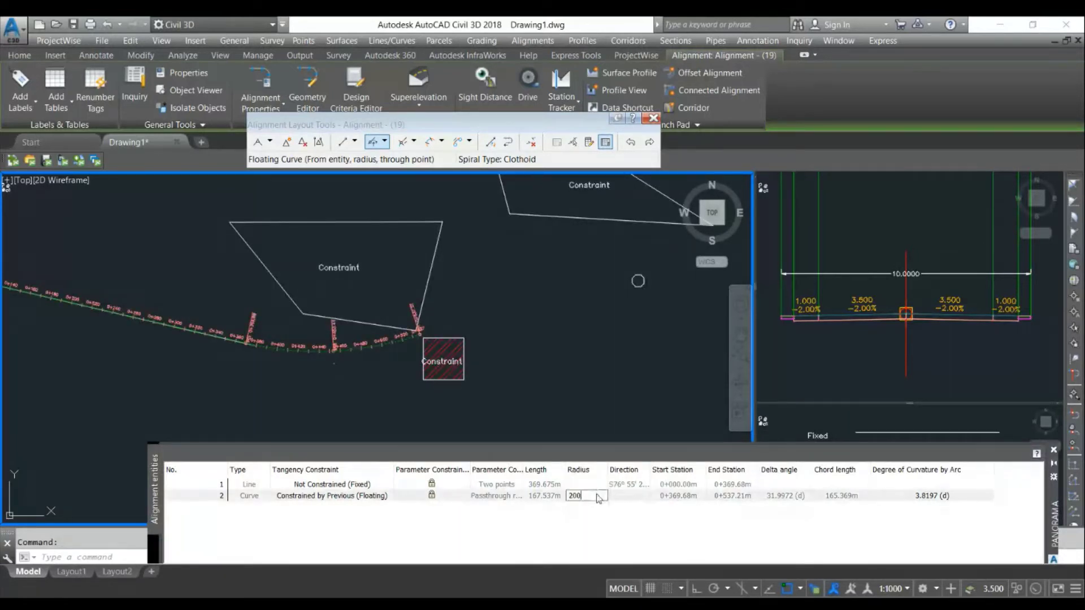
type("200")
key("Return")
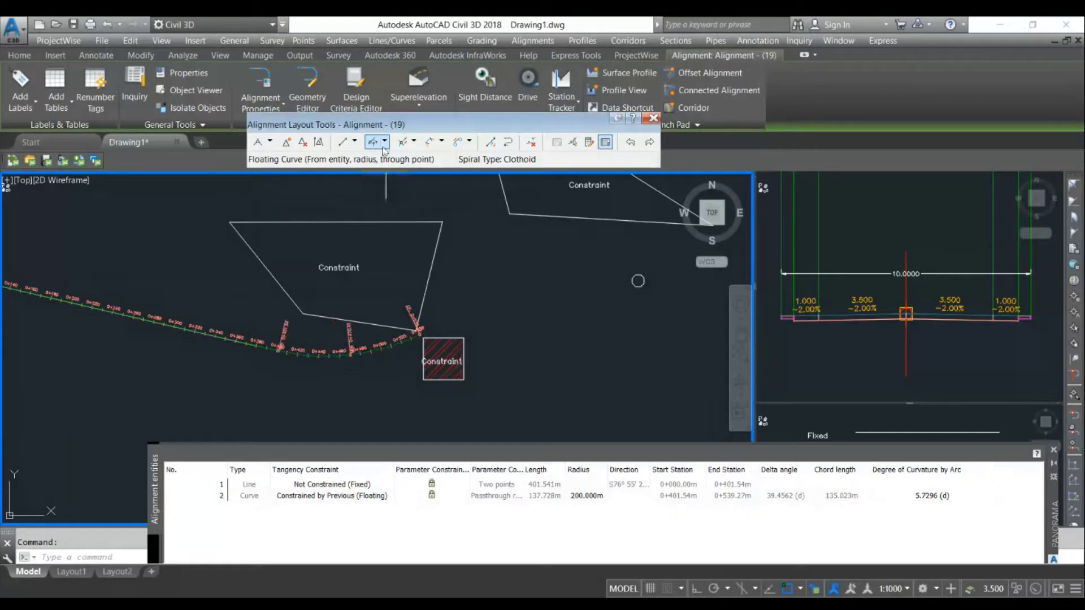
Step: Attach a second floating curve to the first curve's end with a 200 m radius, Lessthan180 and Reverse, ending at the small circle's center
left_click(384, 143)
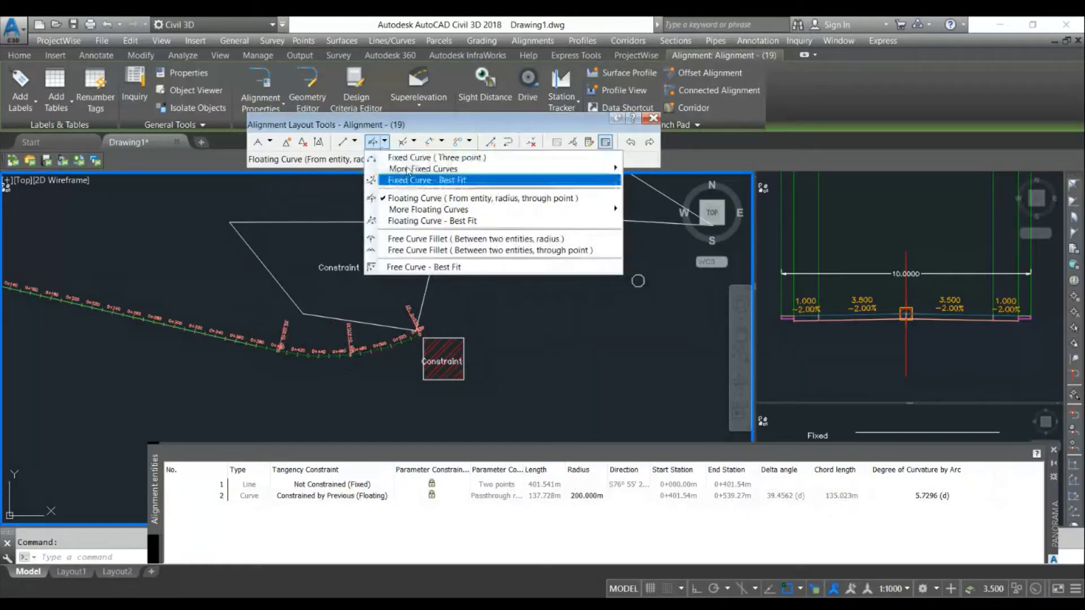
left_click(422, 199)
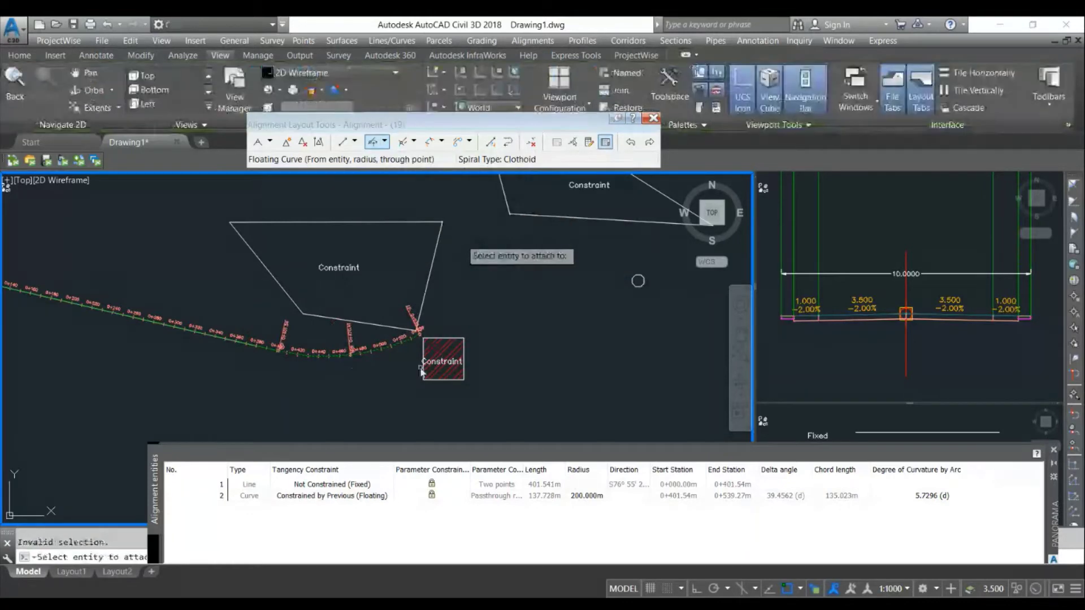
scroll(421, 372, "up", 2)
left_click(390, 328)
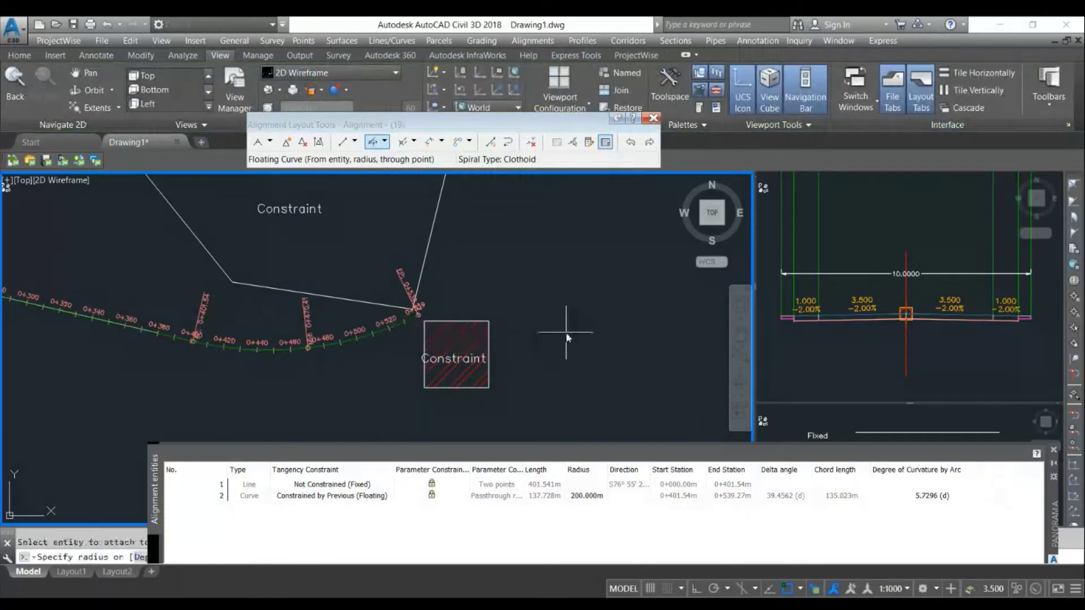
scroll(566, 337, "down", 2)
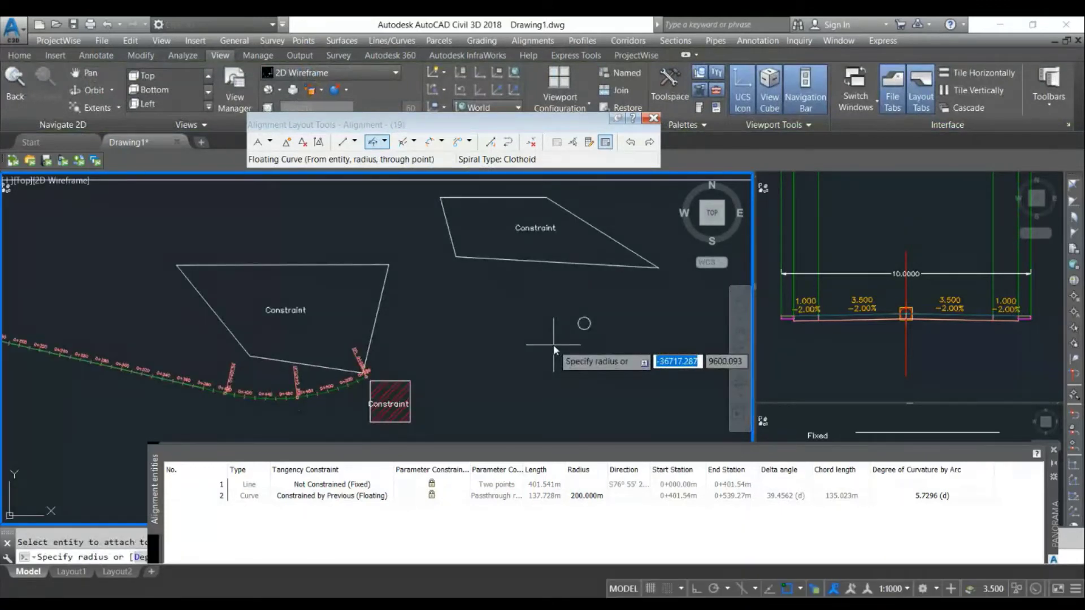
type("200")
key("Return")
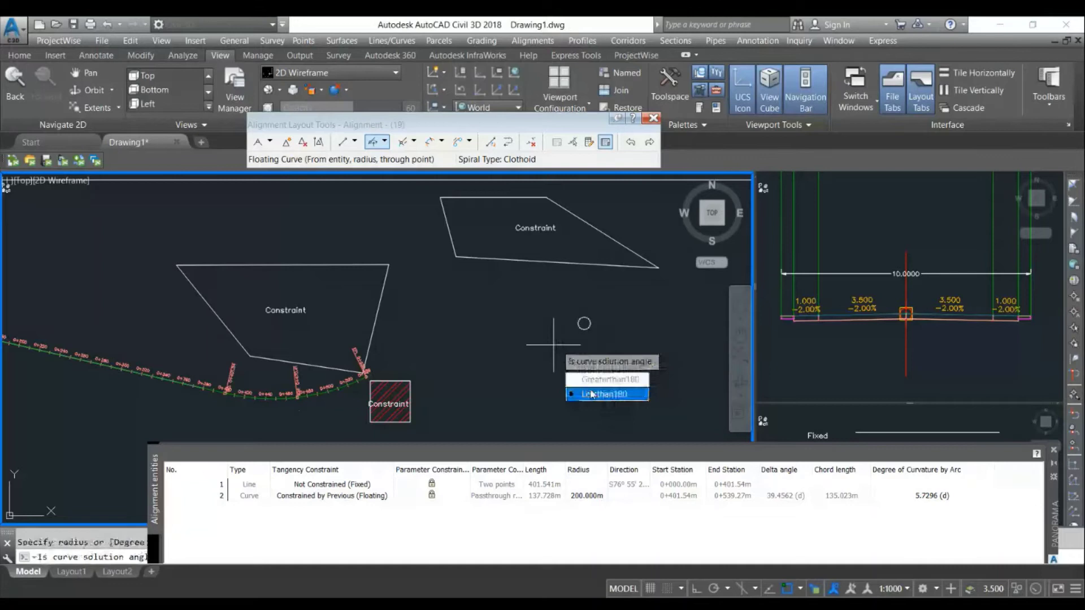
left_click(591, 395)
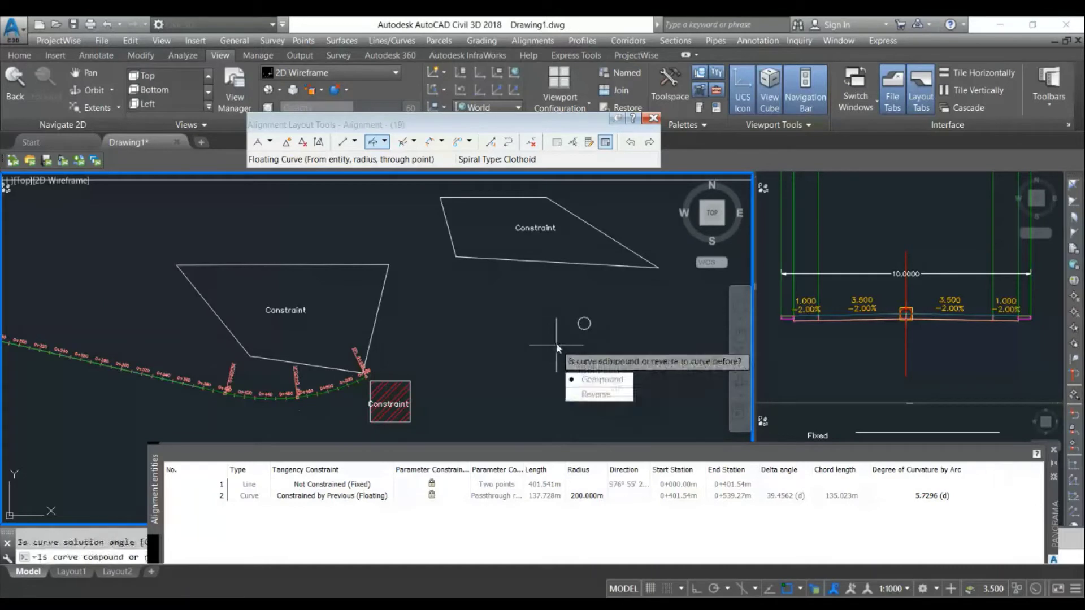
left_click(585, 395)
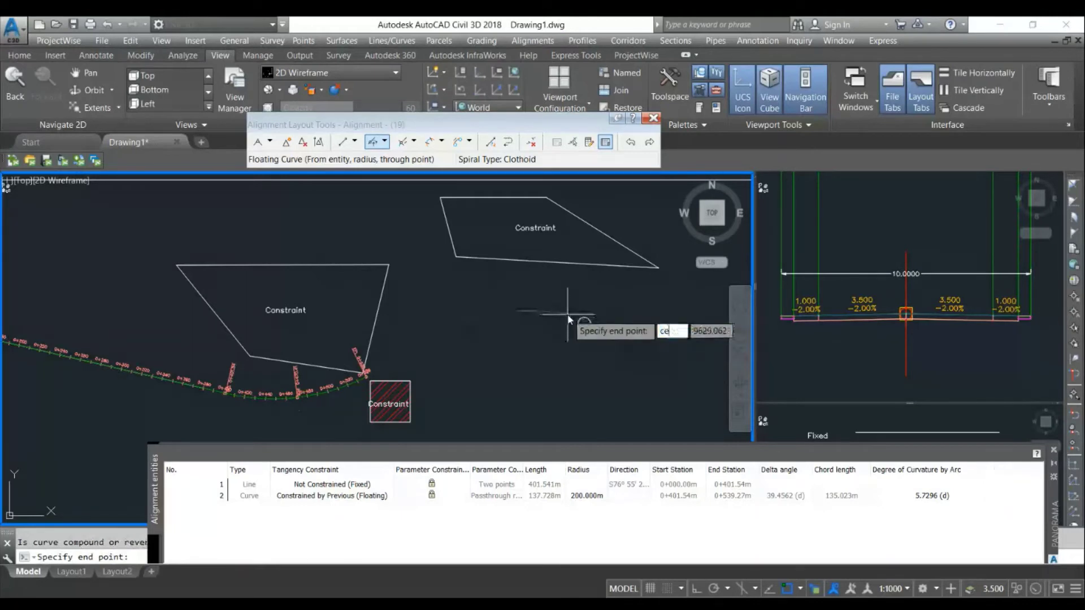
left_click(590, 325)
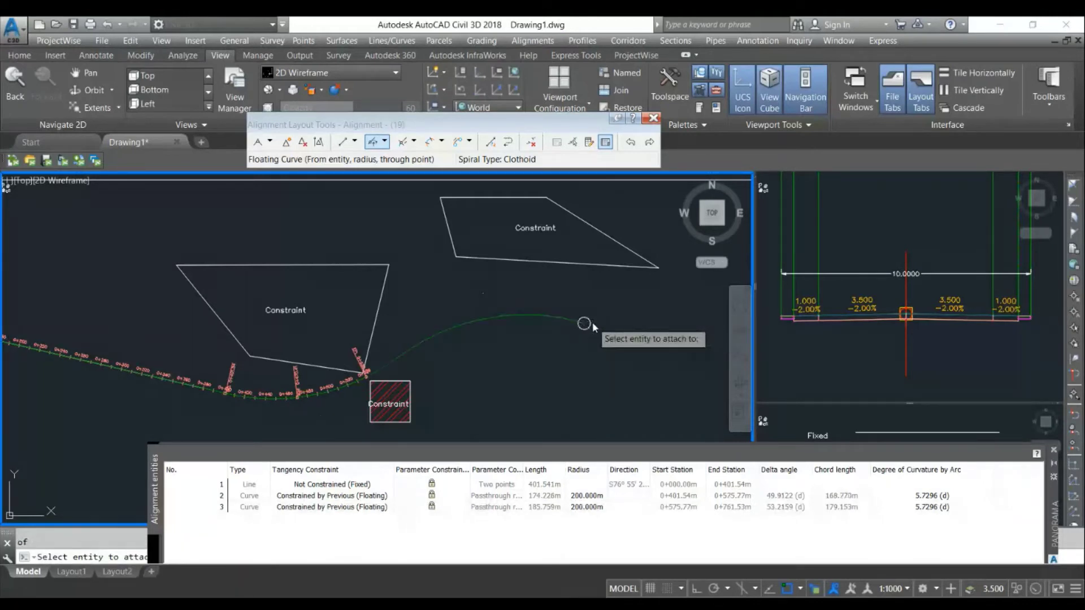
key("Return")
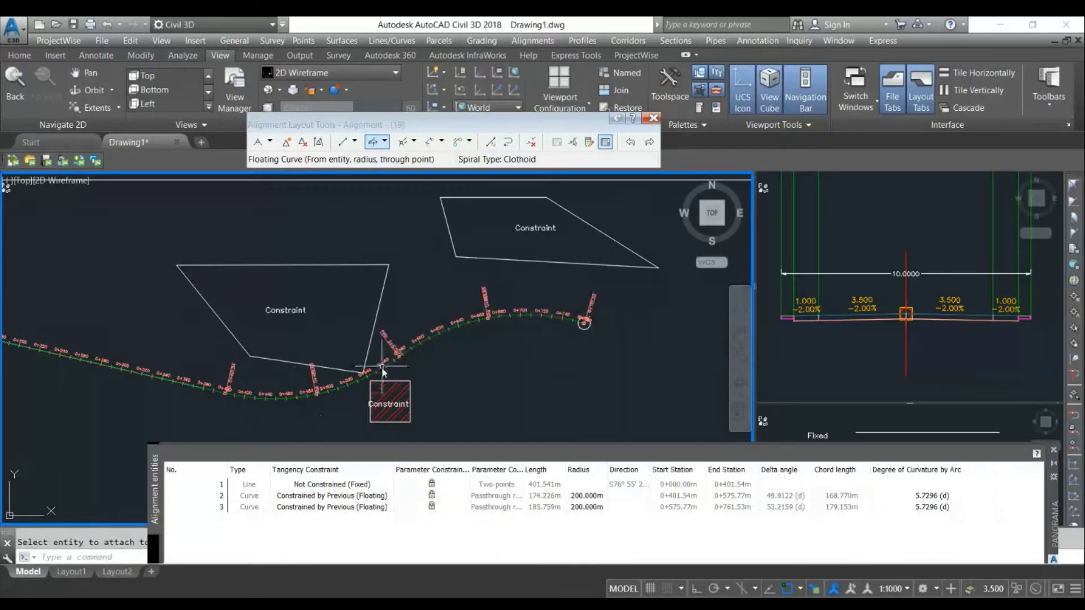
Step: Stretch the fixed line's start point a short distance below the start of the white guide line
scroll(382, 371, "up", 5)
left_click(362, 367)
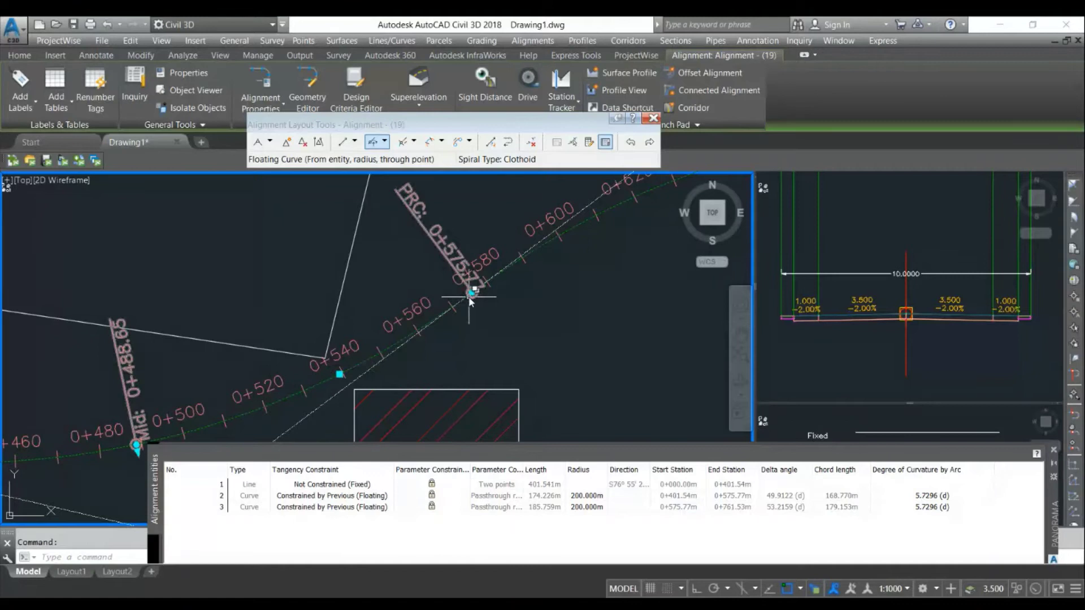
scroll(472, 303, "down", 5)
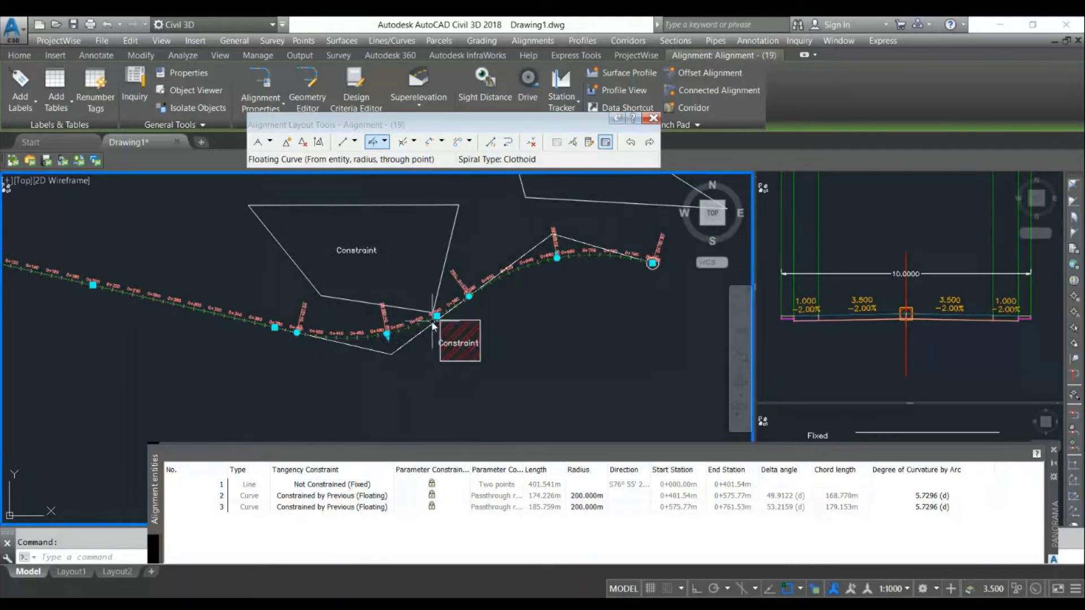
scroll(530, 307, "down", 3)
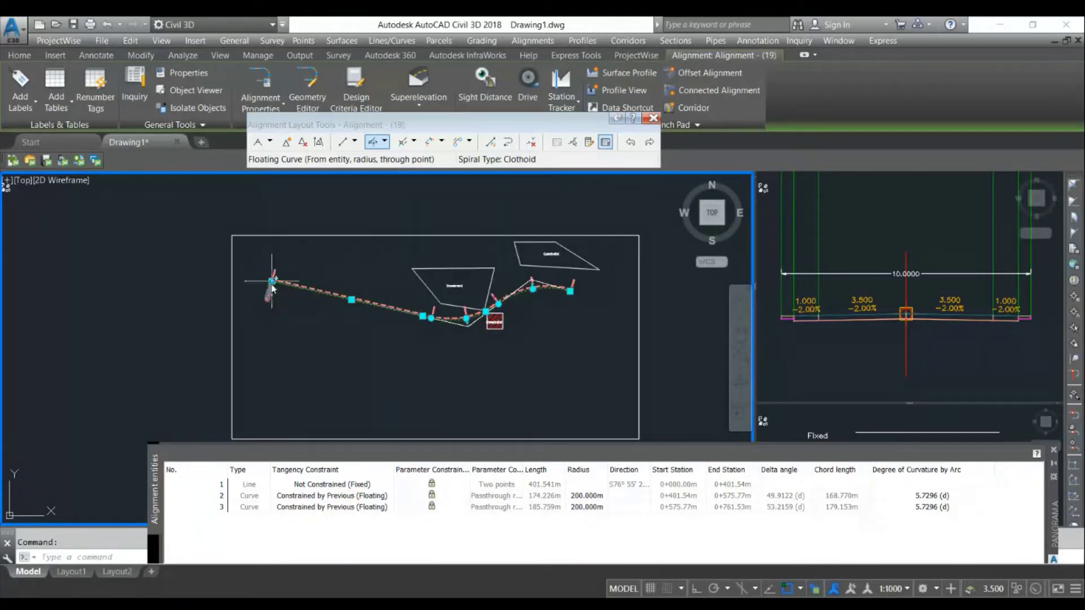
key("Escape")
scroll(272, 283, "up", 5)
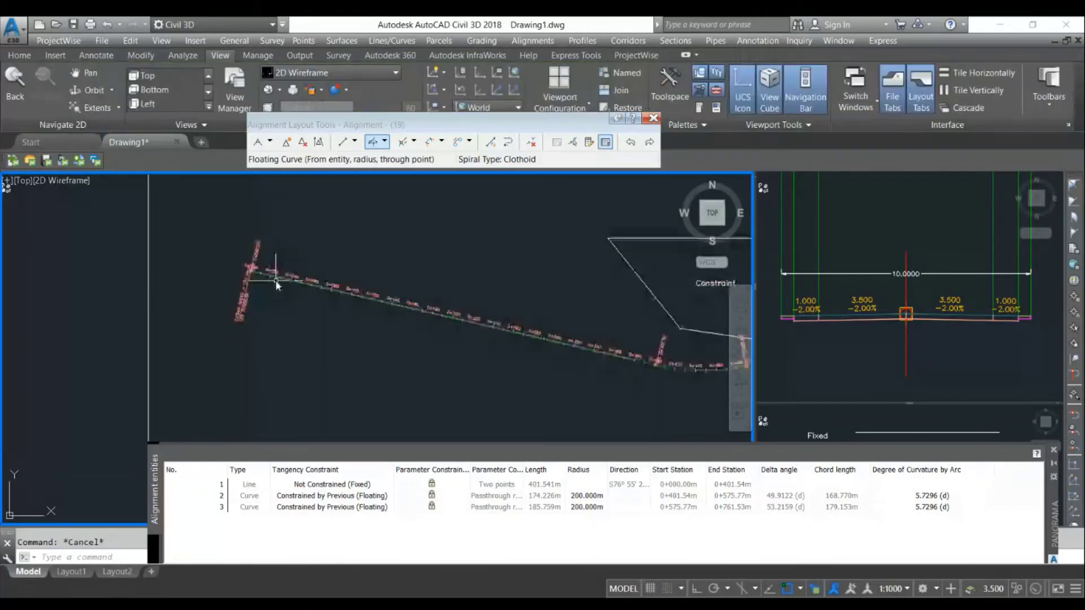
left_click(260, 277)
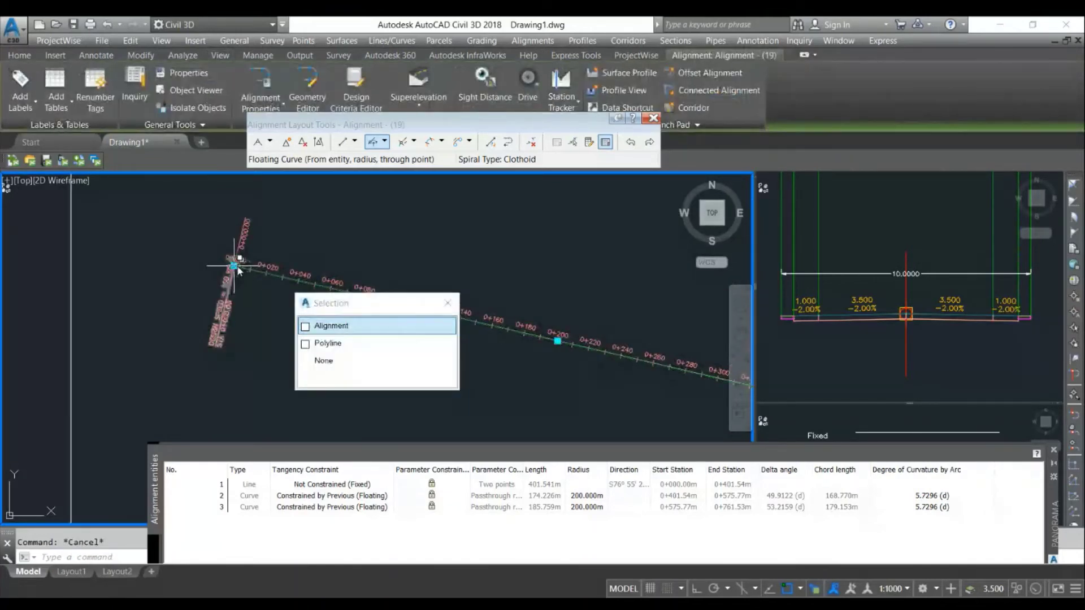
left_click(239, 266)
left_click(233, 266)
scroll(243, 293, "down", 2)
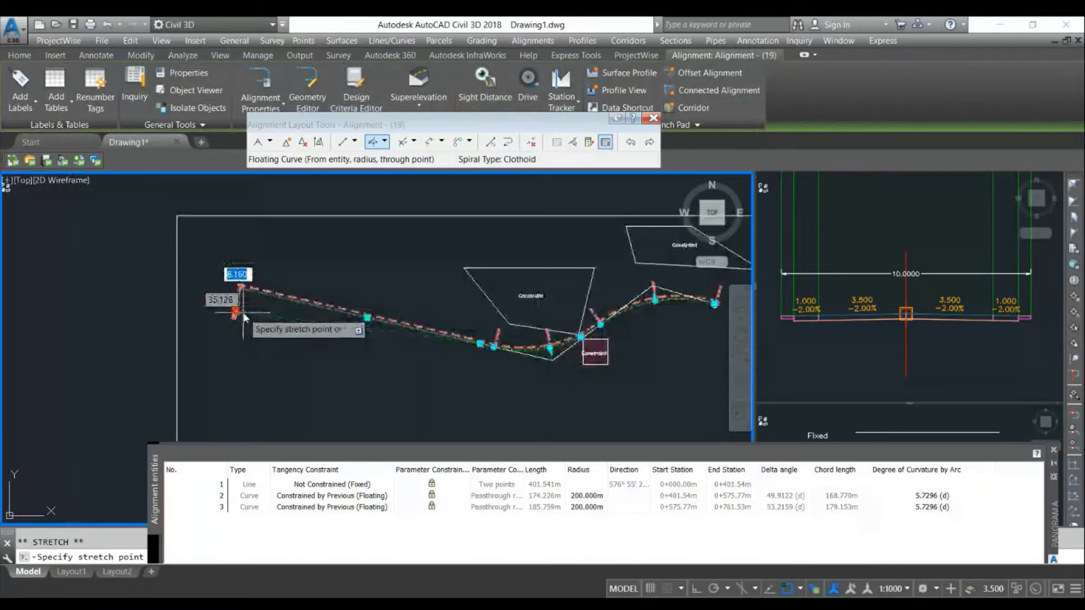
left_click(241, 312)
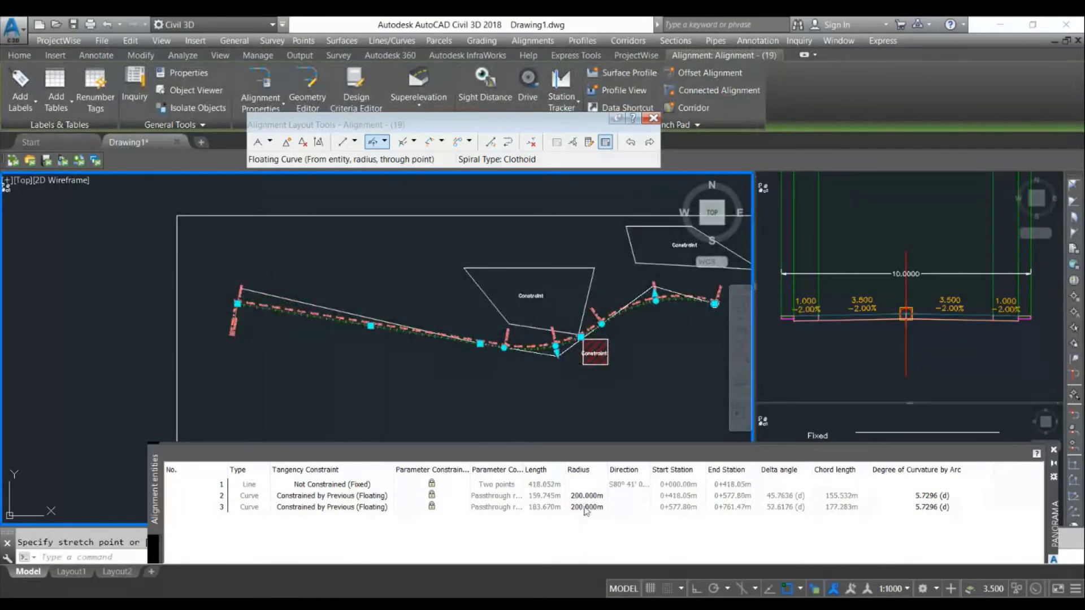
Step: Examine the curves' pass-through points at the gap and at the small circle, and deselect the alignment
scroll(589, 345, "up", 3)
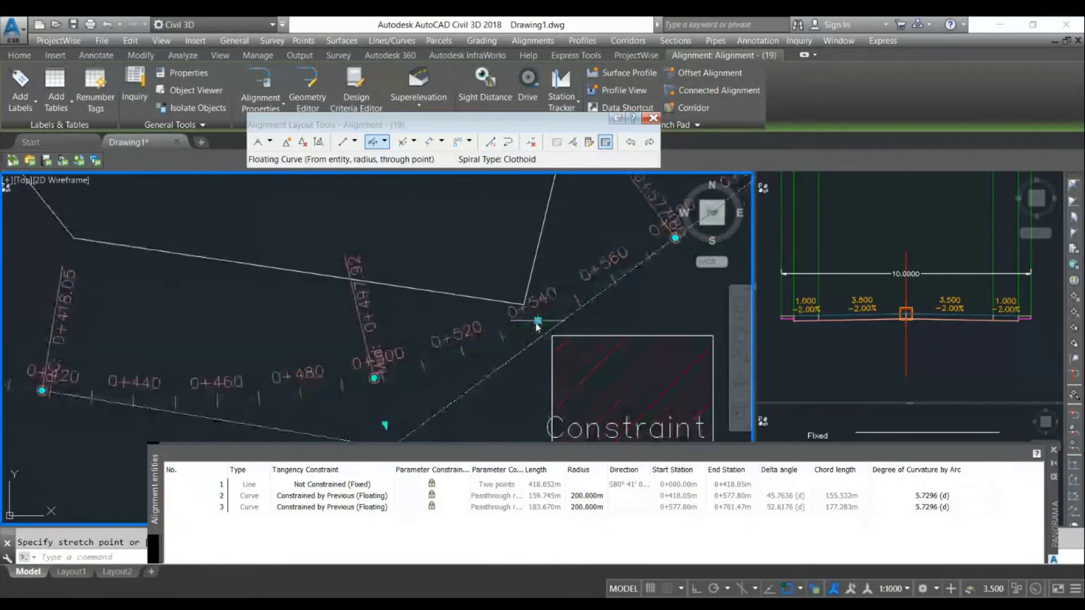
scroll(537, 328, "down", 3)
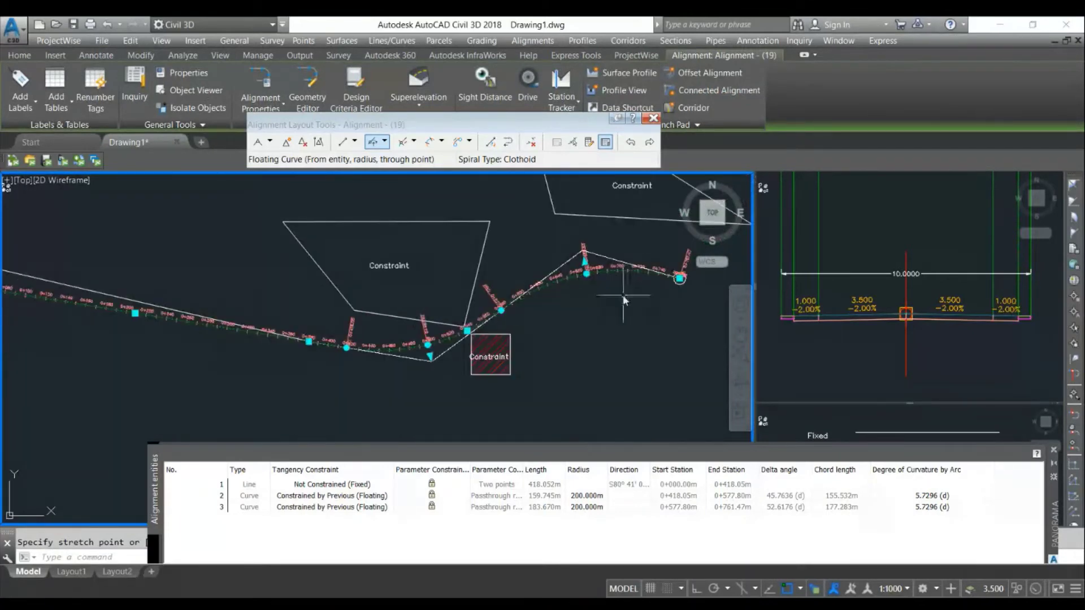
scroll(497, 316, "down", 1)
scroll(509, 294, "up", 2)
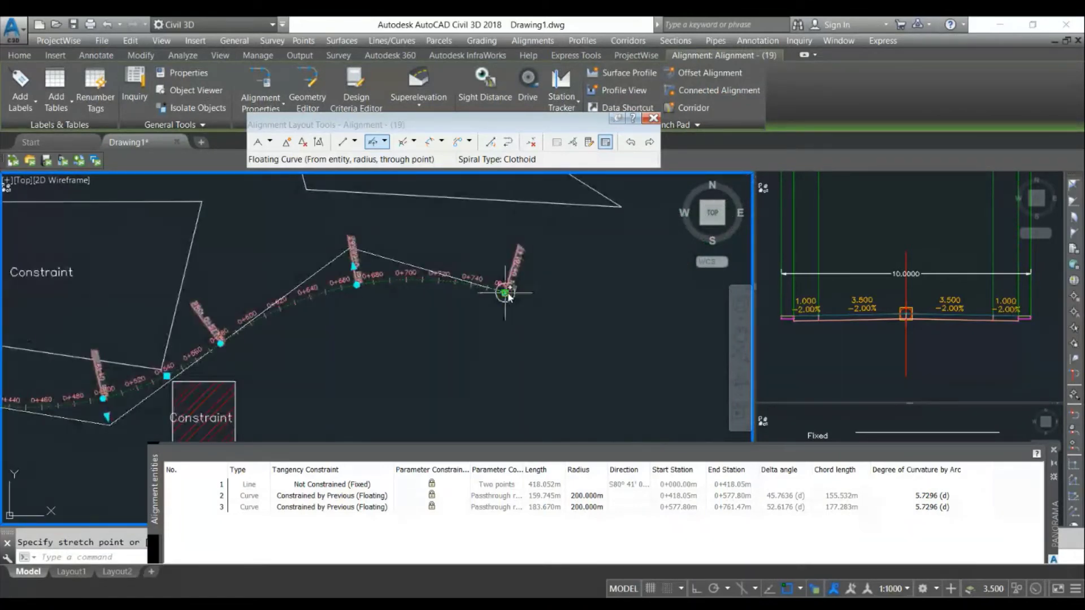
scroll(506, 293, "down", 2)
scroll(484, 314, "down", 3)
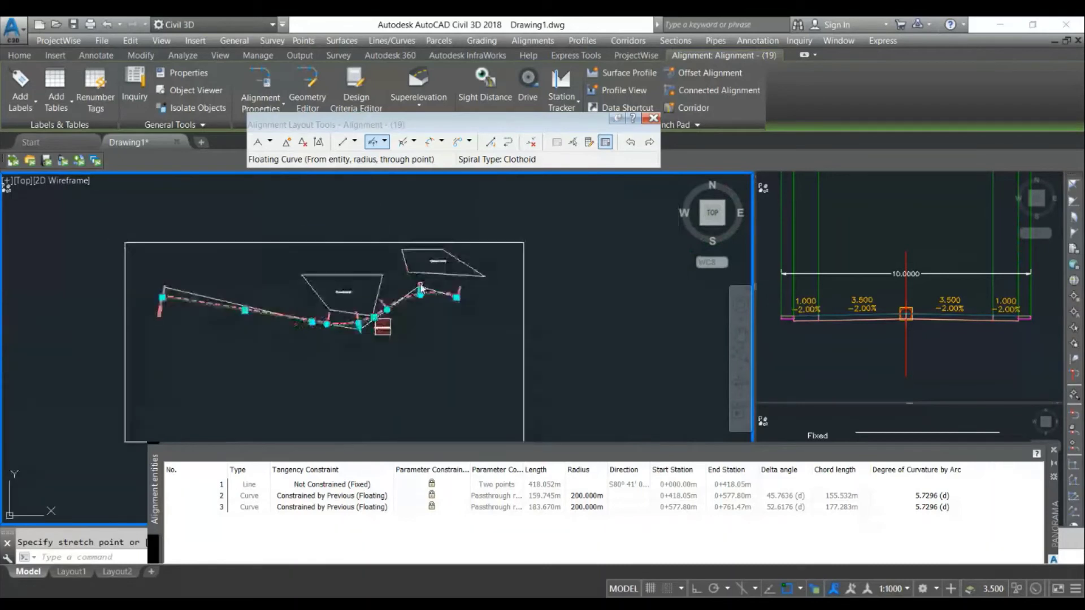
scroll(391, 295, "up", 1)
key("Escape")
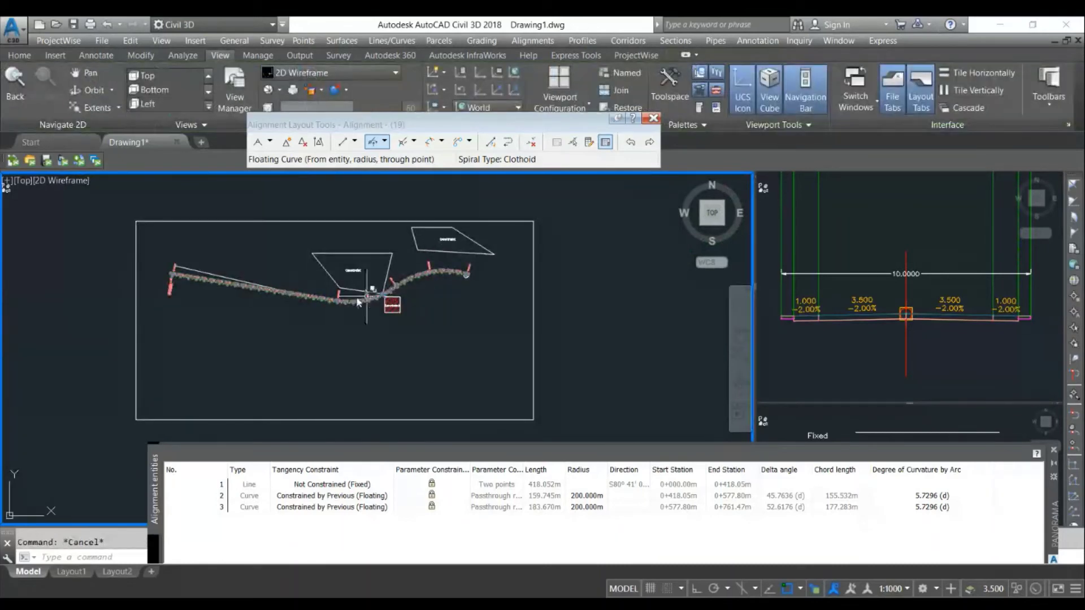
Step: Create a new alignment by layout for the empty example with two rectangular constraints and horizontal guide lines, closing the previous alignment's layout tools
scroll(222, 278, "up", 2)
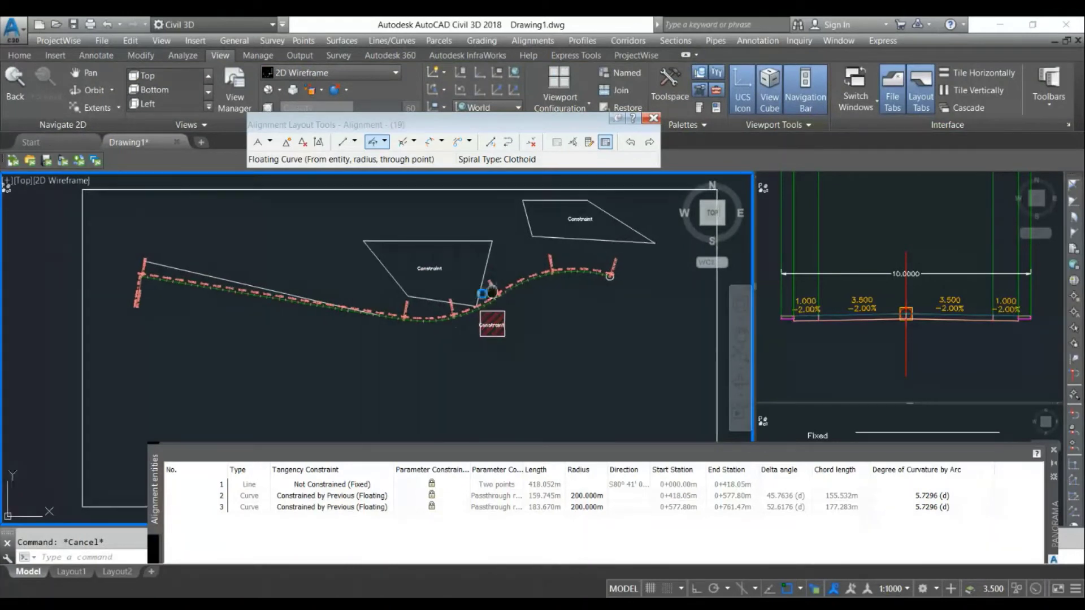
middle_click_drag(468, 273, 319, 280)
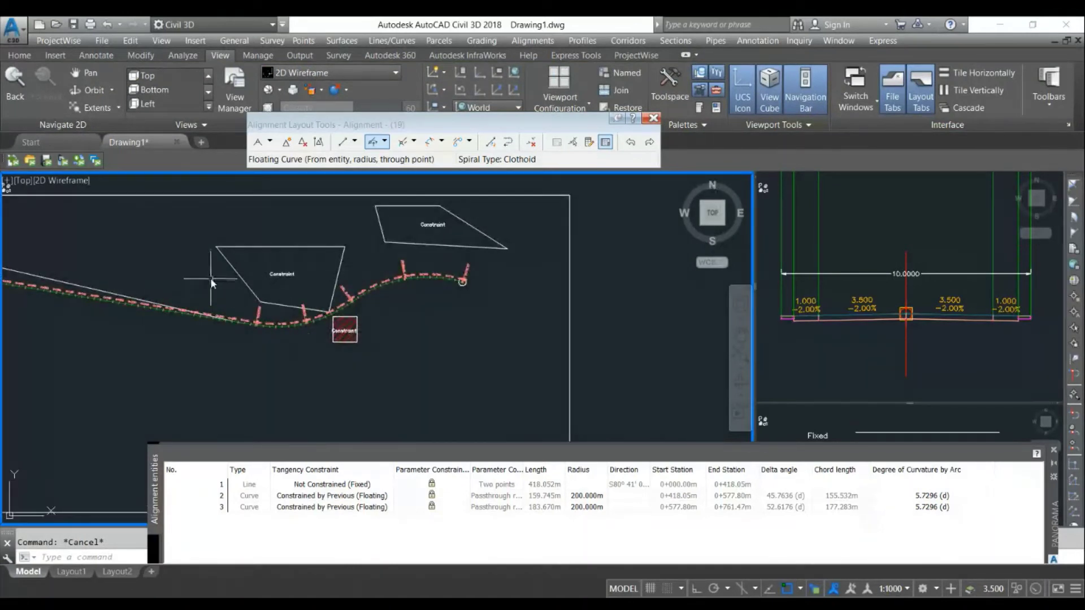
scroll(223, 277, "down", 8)
middle_click_drag(576, 299, 361, 288)
scroll(373, 286, "up", 5)
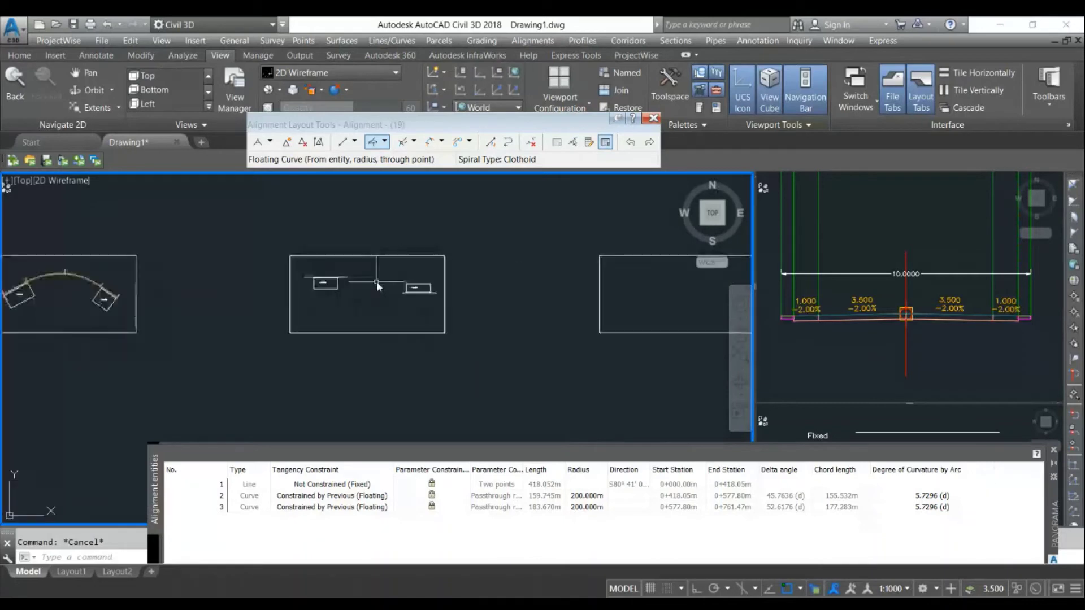
middle_click_drag(359, 327, 430, 291)
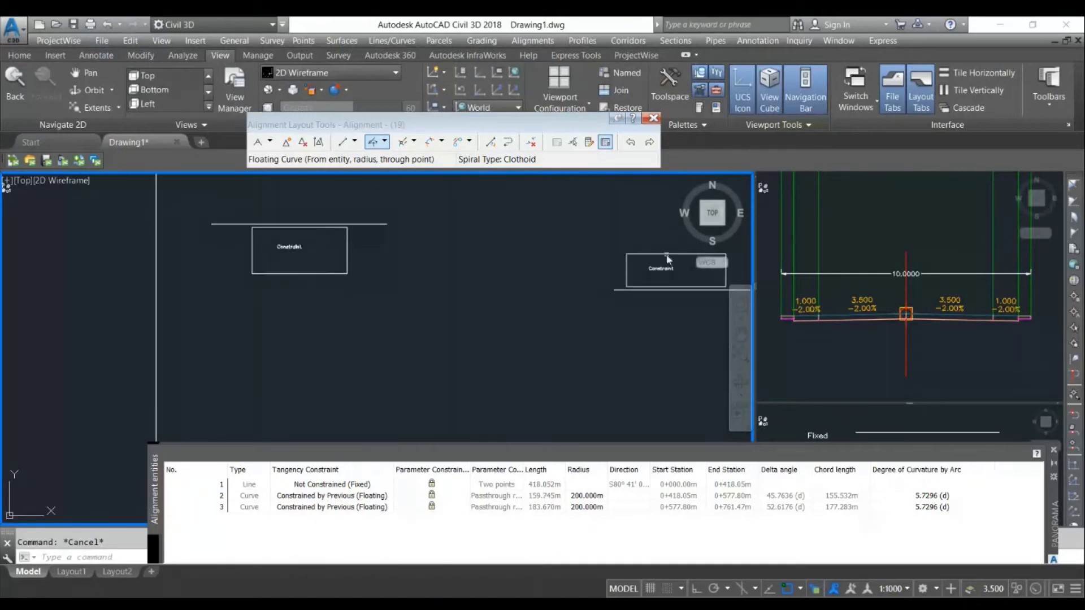
scroll(421, 255, "up", 2)
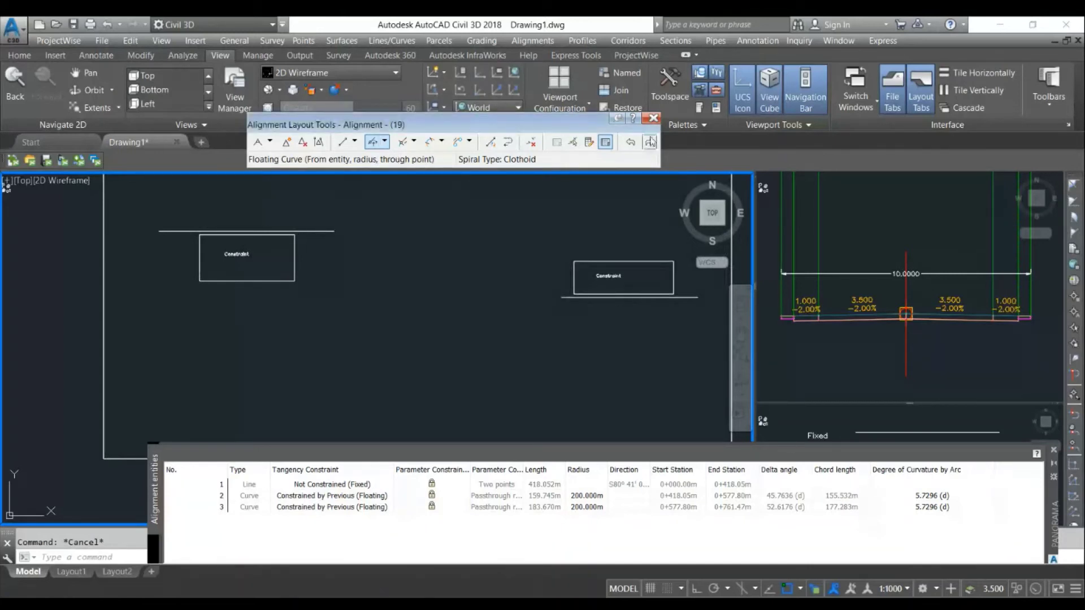
left_click(652, 119)
left_click(533, 41)
left_click(566, 54)
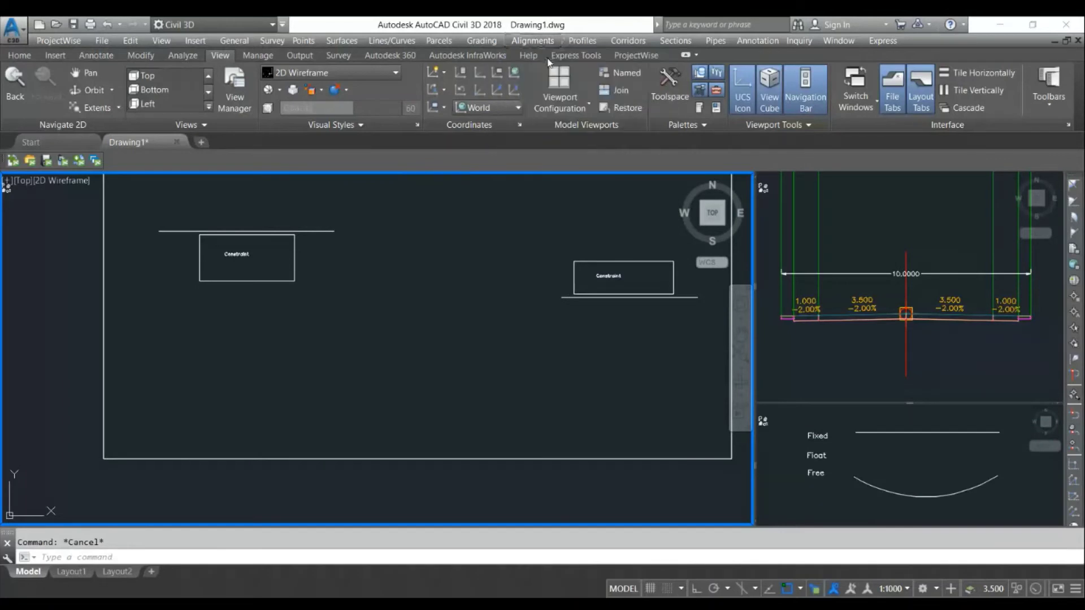
left_click(493, 506)
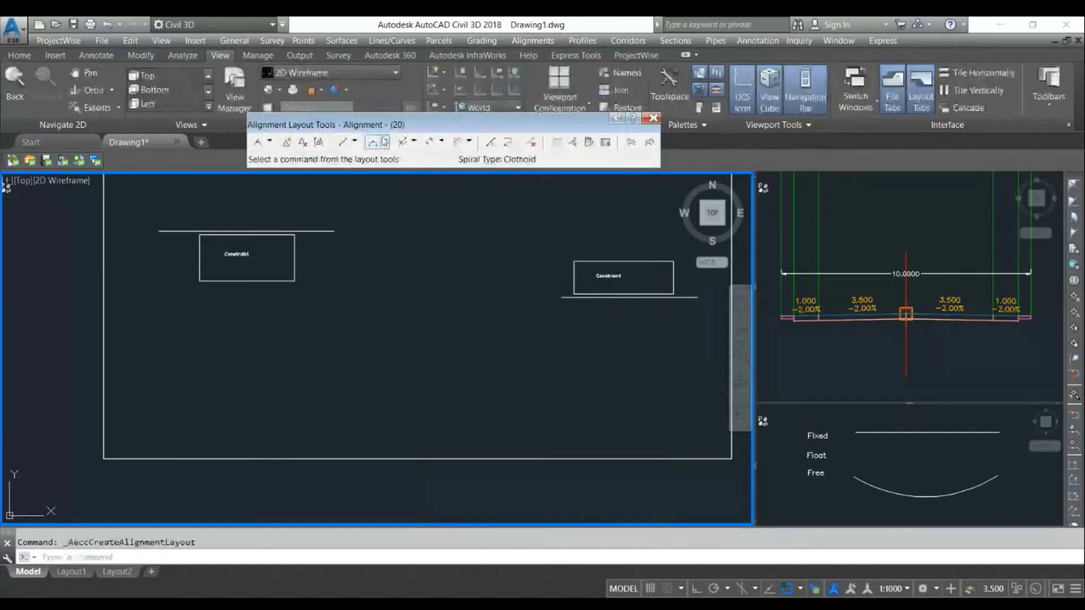
Step: Draw a two-point fixed line along the full guide line above the first rectangular constraint
left_click(355, 142)
left_click(384, 156)
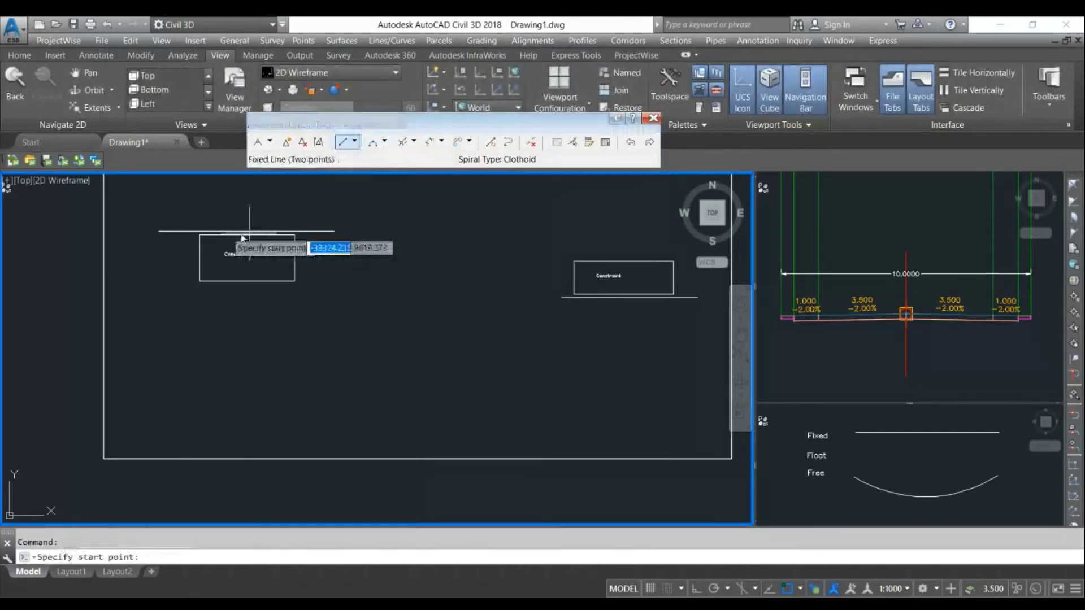
left_click(159, 231)
left_click(331, 232)
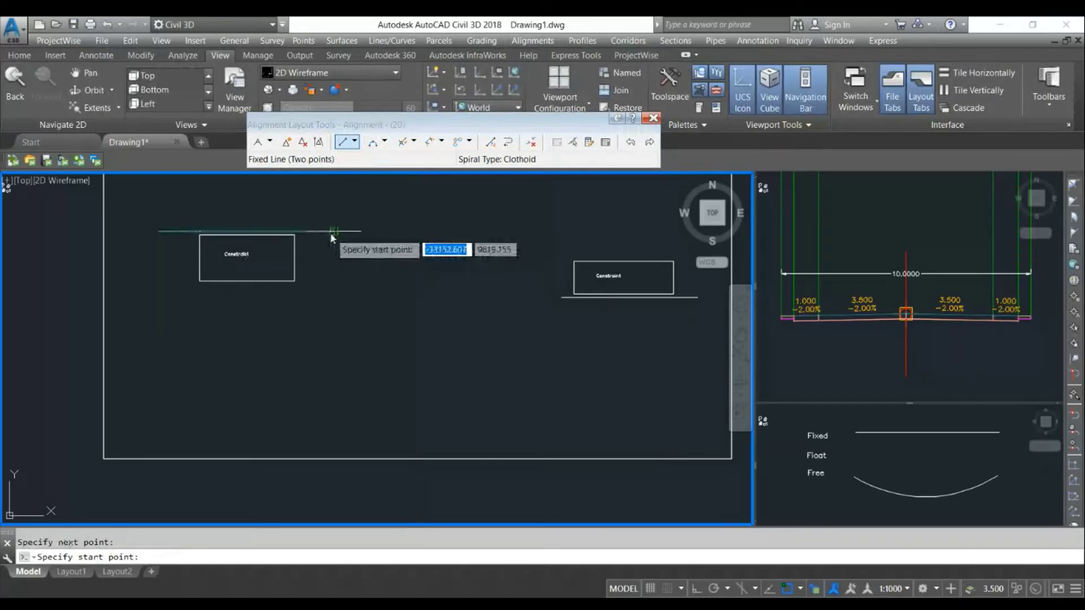
key("Return")
Step: Draw a second two-point fixed line along the full guide line below the second rectangular constraint
left_click(354, 142)
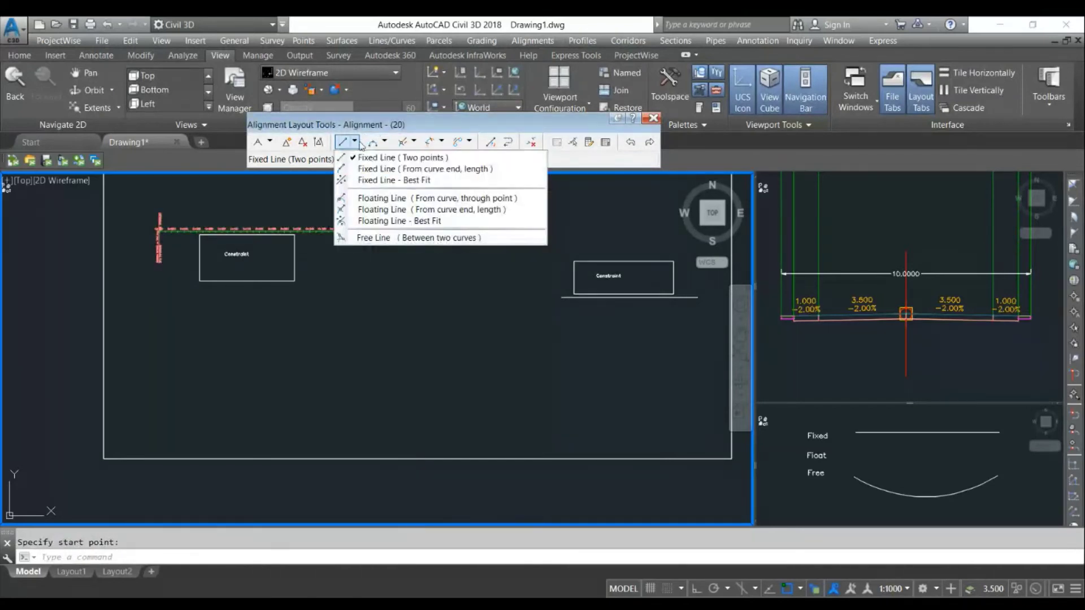
left_click(378, 166)
left_click(562, 298)
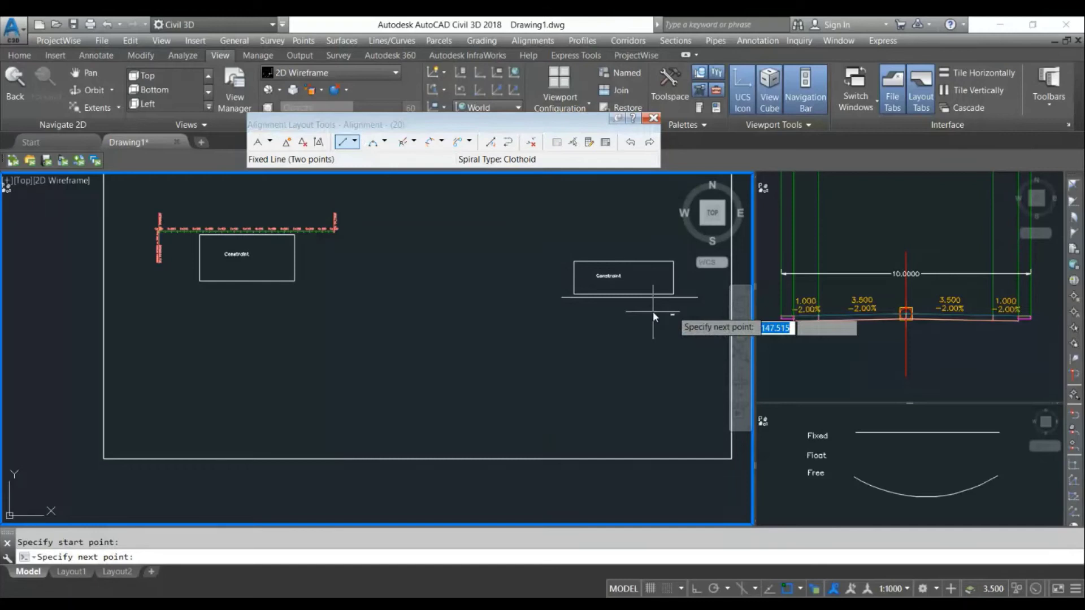
left_click(698, 298)
key("Return")
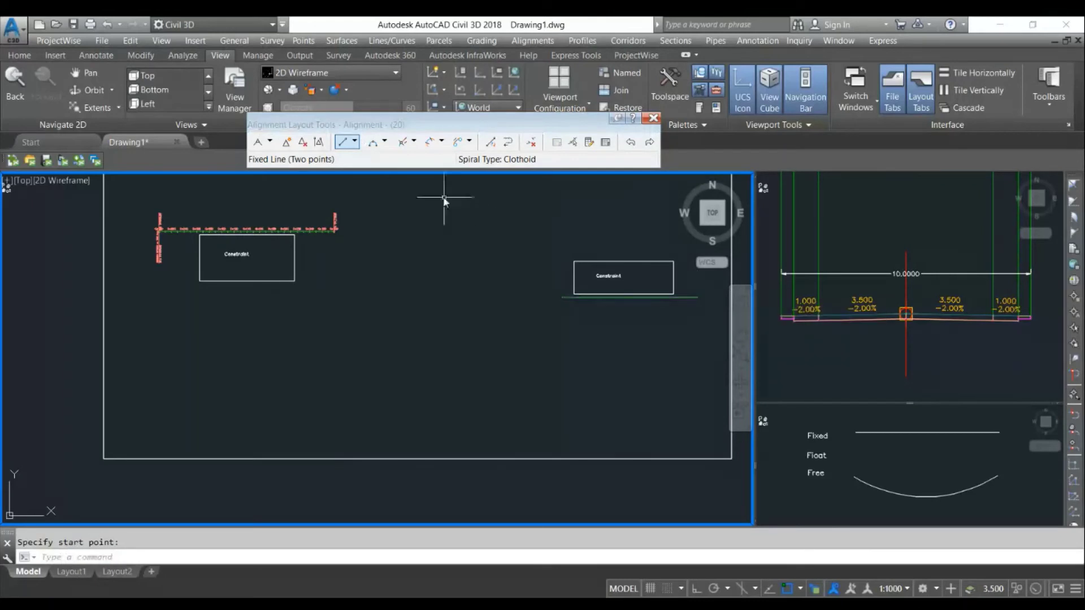
Step: Start a Free Reverse Spiral-Curve-Spiral-Spiral-Curve-Spiral between two tangents, attaching it to the first fixed line before and the second after
left_click(441, 144)
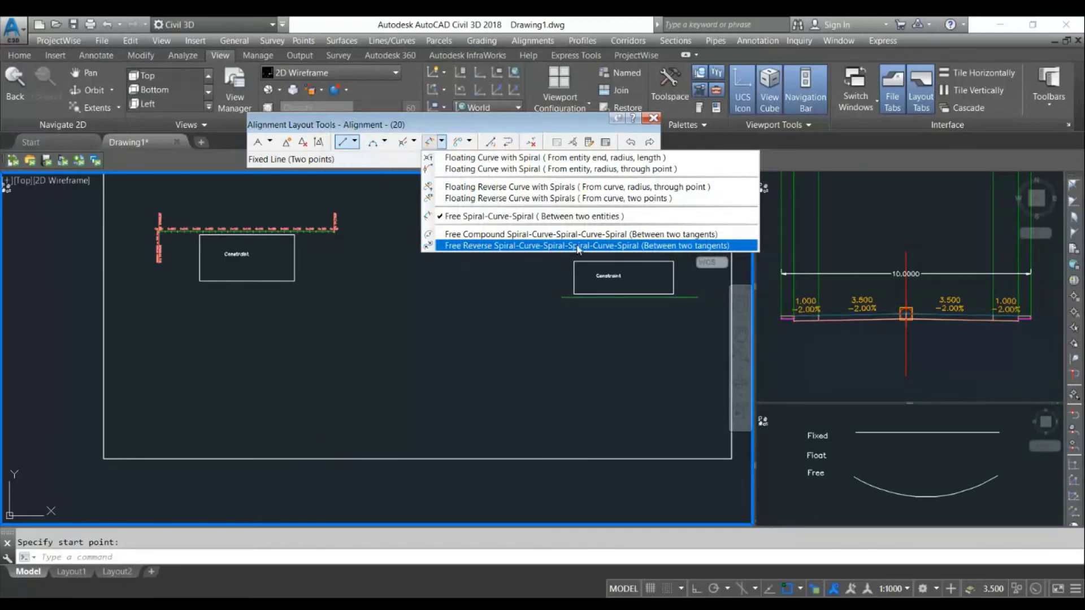
left_click(629, 249)
scroll(332, 235, "up", 5)
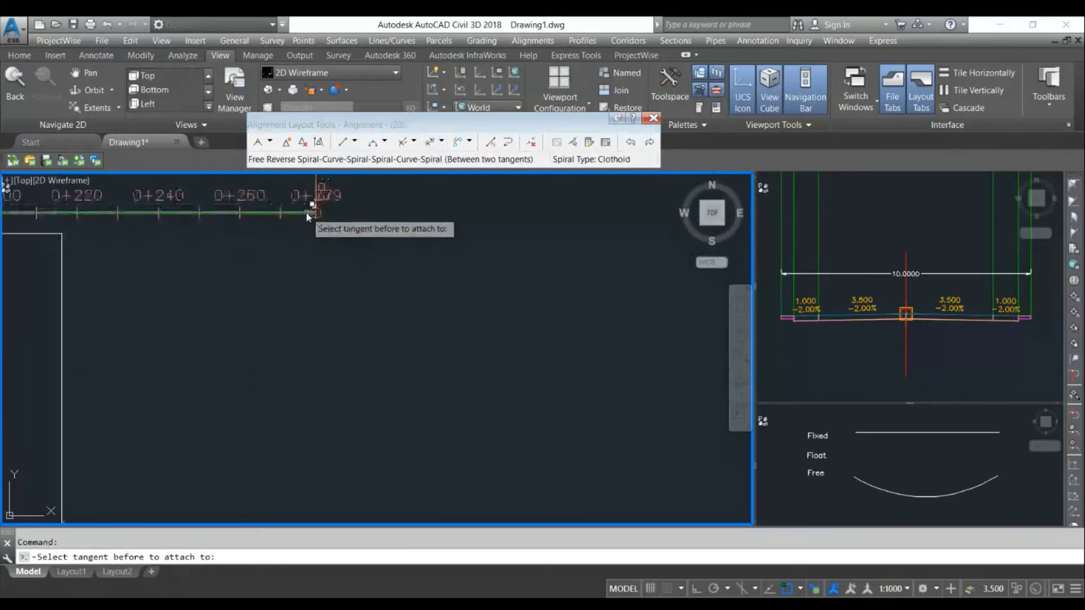
left_click(308, 216)
left_click(391, 264)
scroll(430, 286, "down", 4)
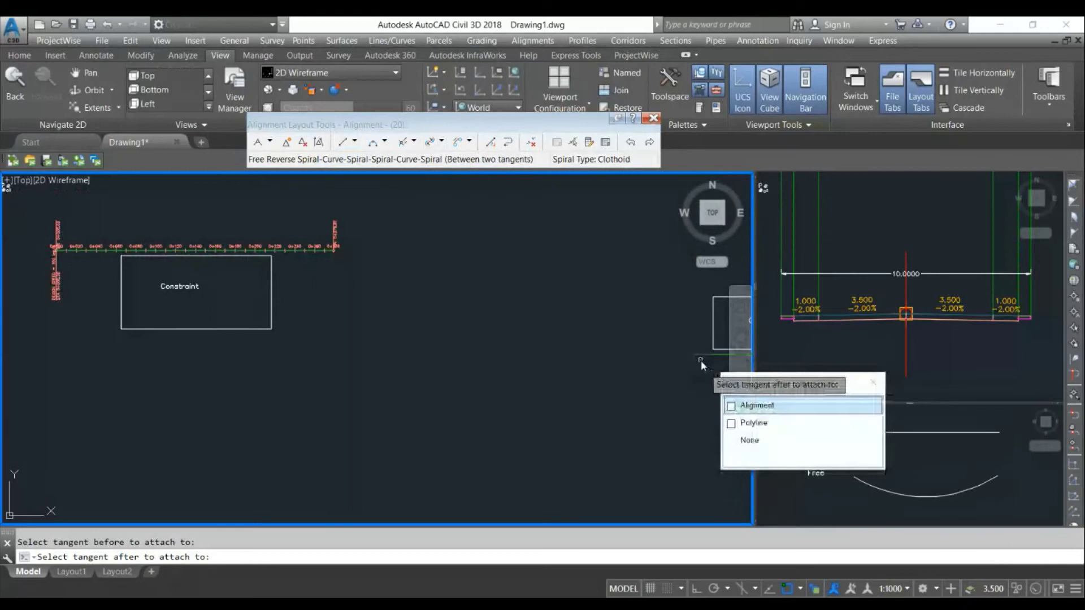
left_click(751, 406)
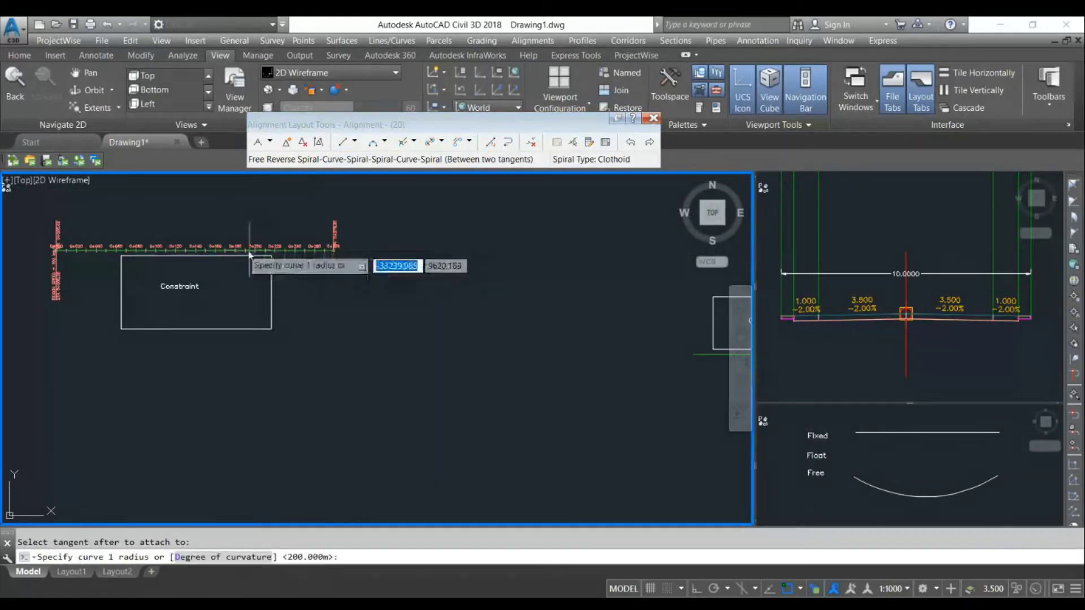
Step: Set the curve 1 radius to 200 m and the spiral 1 and spiral 2 lengths to 20 m each
scroll(248, 254, "up", 5)
scroll(240, 261, "down", 8)
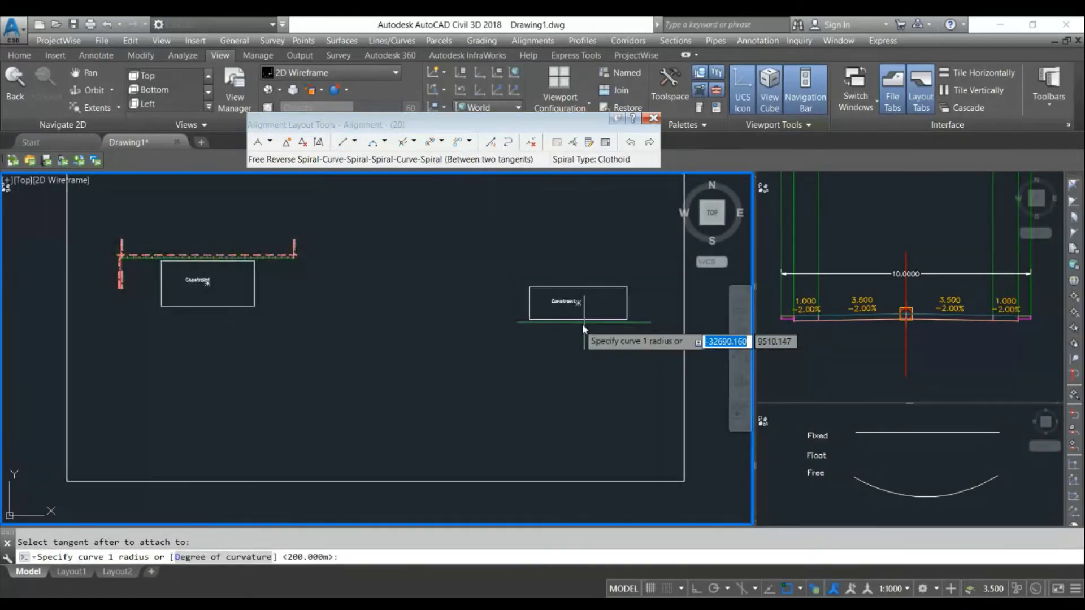
scroll(568, 327, "up", 4)
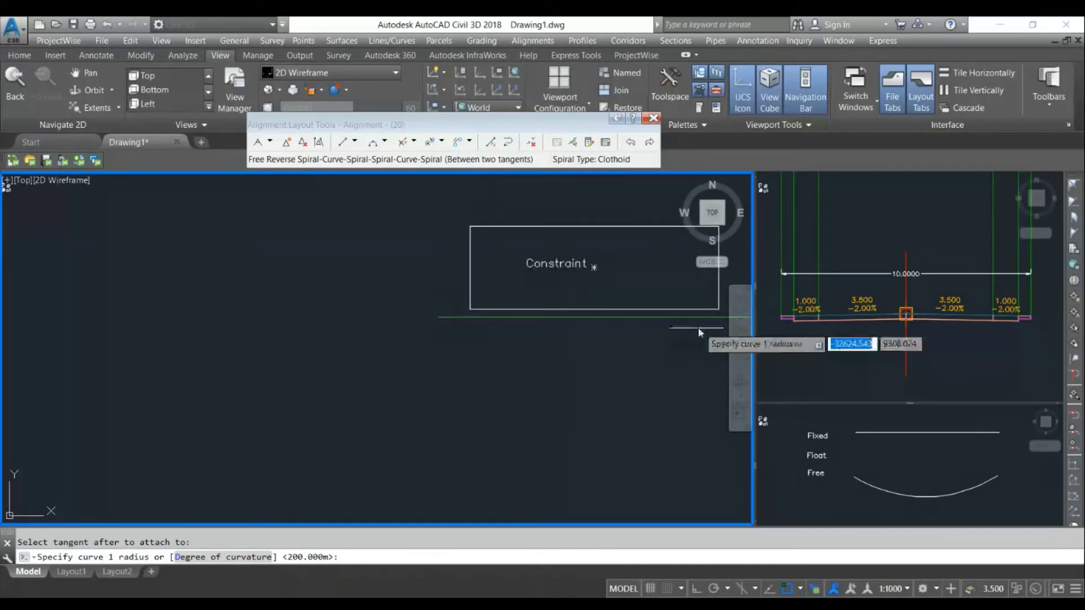
scroll(574, 295, "down", 3)
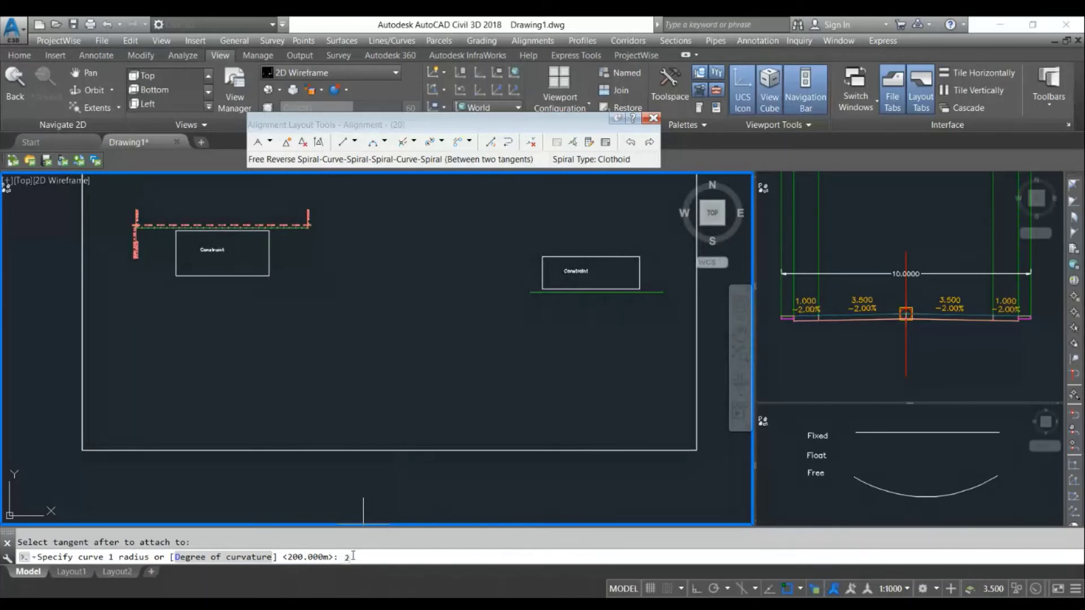
key("Return")
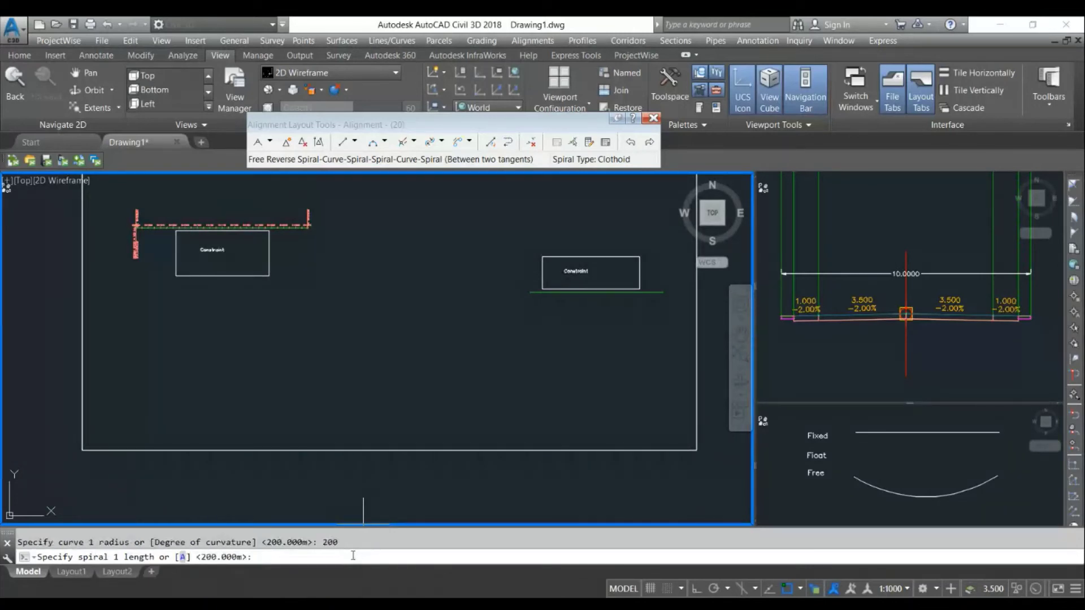
type("20")
key("Return")
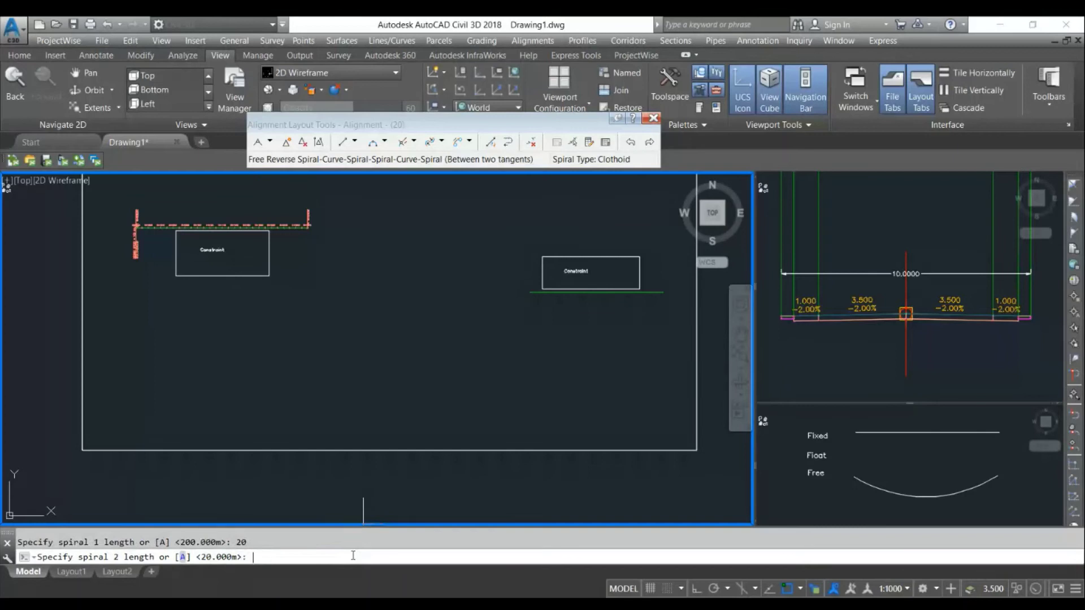
type("20")
key("Return")
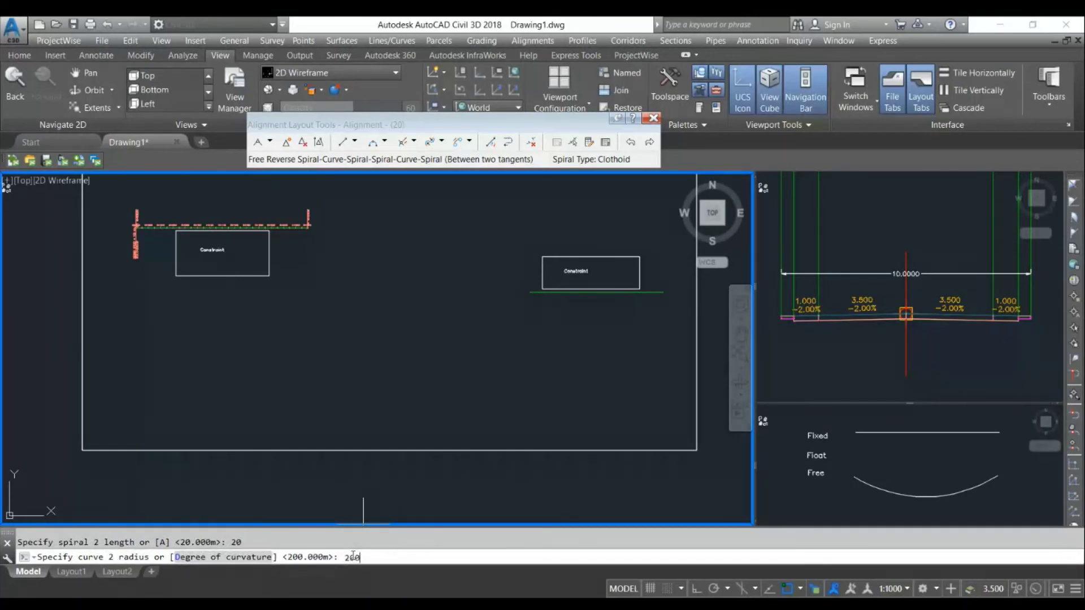
Step: Set the curve 2 radius to 200 m and the spiral 3 and spiral 4 lengths to 20 m each
key("Return")
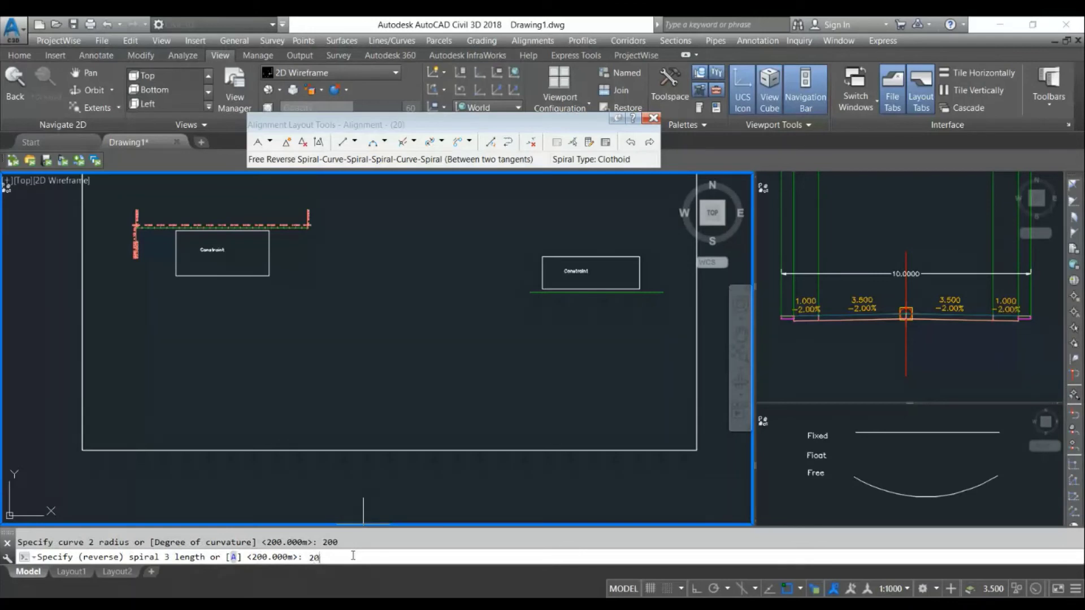
key("Return")
type("20")
key("Return")
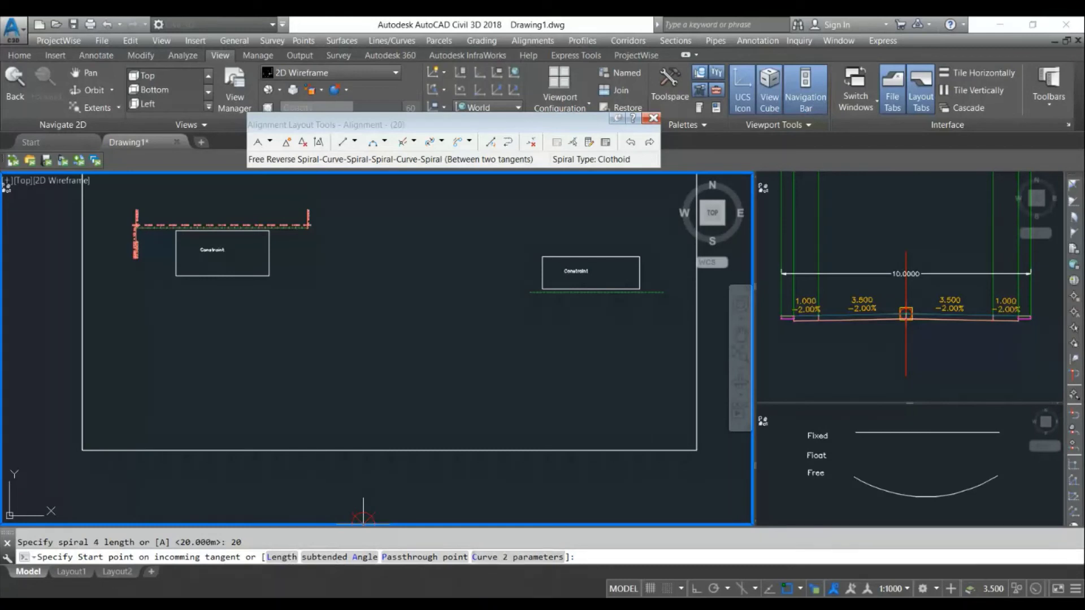
Step: Place curve 1's pass-through point midway between the first rectangle's lower-right corner and the second rectangle's upper-left corner, and end the command
left_click(428, 557)
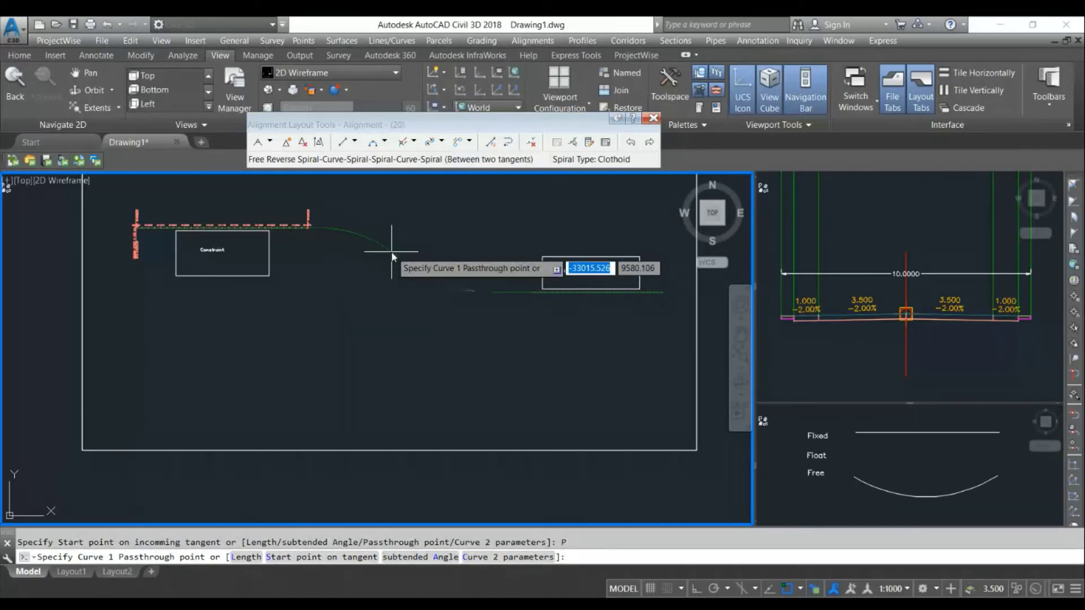
right_click(390, 264, "shift")
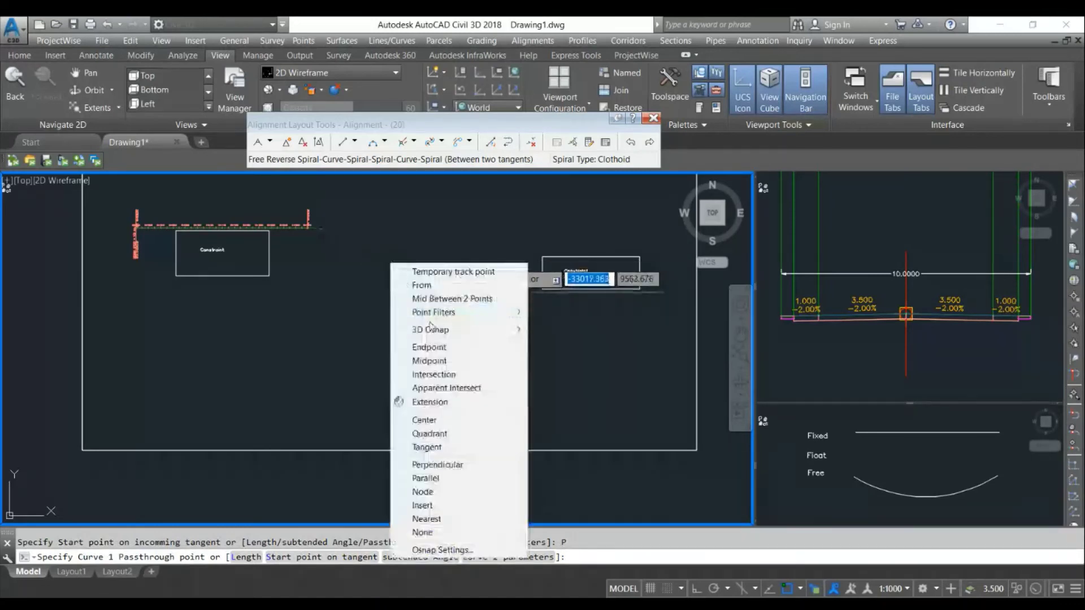
left_click(430, 300)
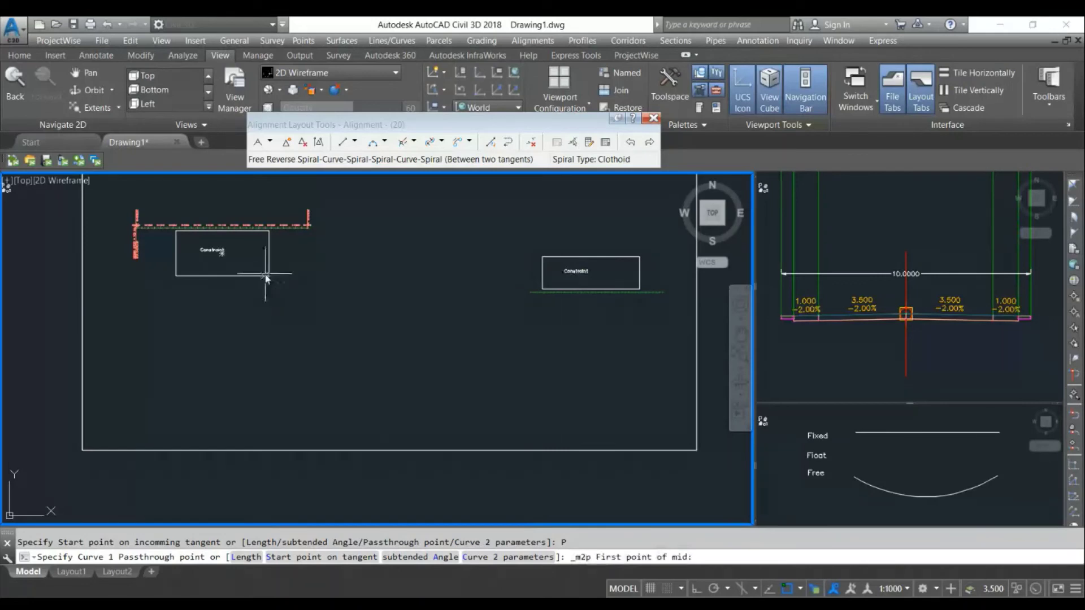
left_click(268, 276)
left_click(543, 259)
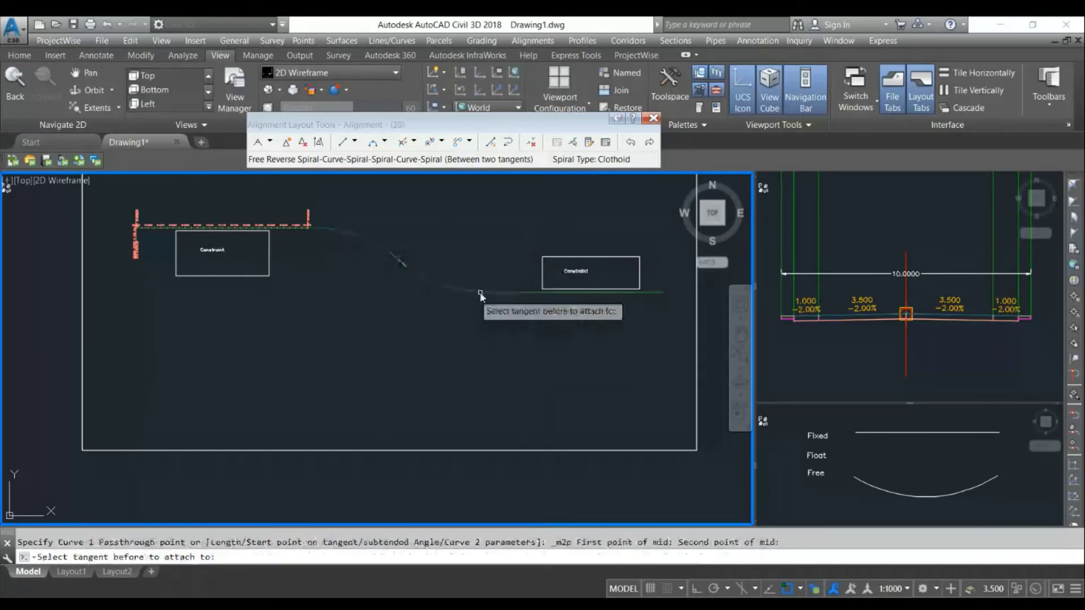
key("Escape")
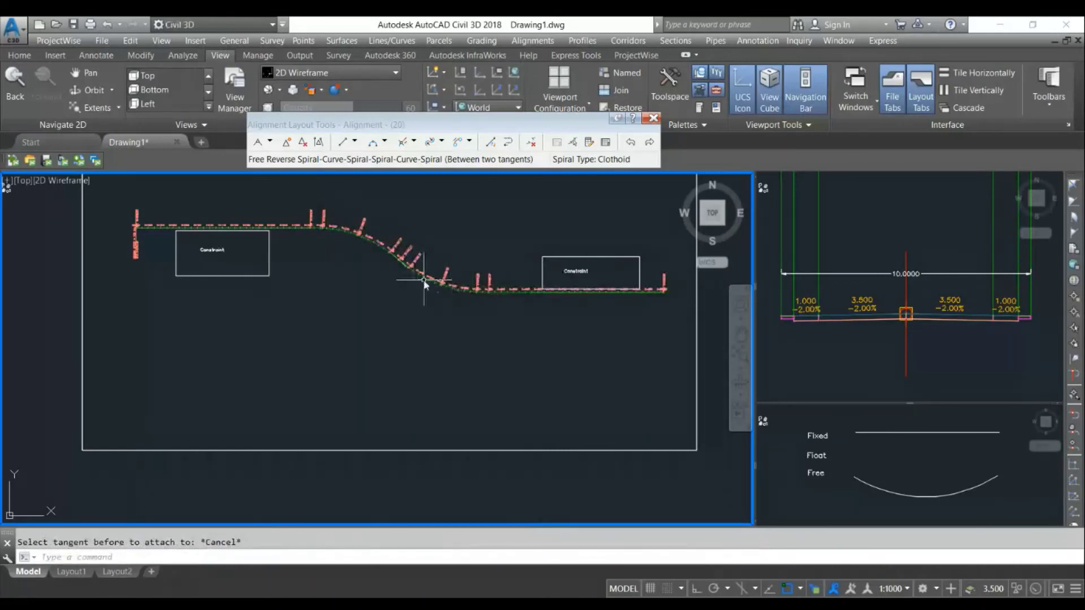
Step: Set the radius of the reverse group's first curve to 500 m in the alignment entity table
left_click(605, 142)
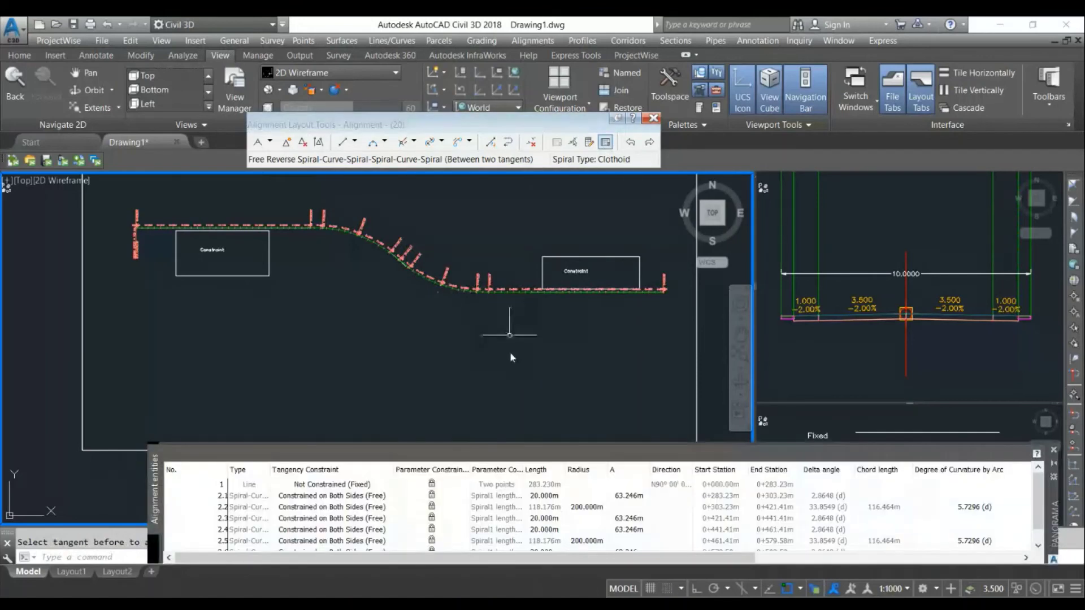
double_click(596, 507)
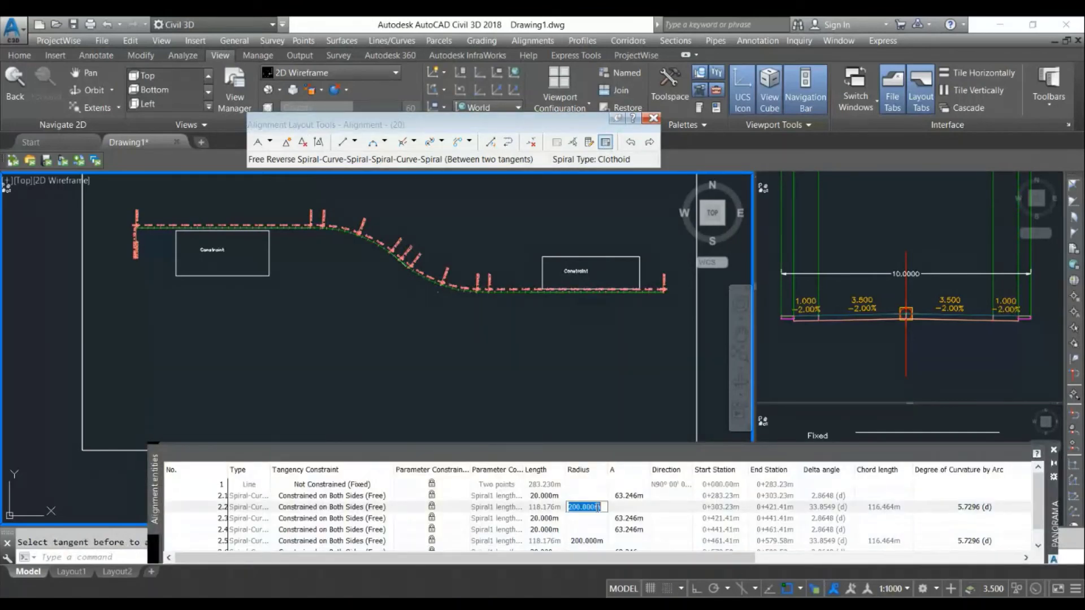
type("500")
key("Return")
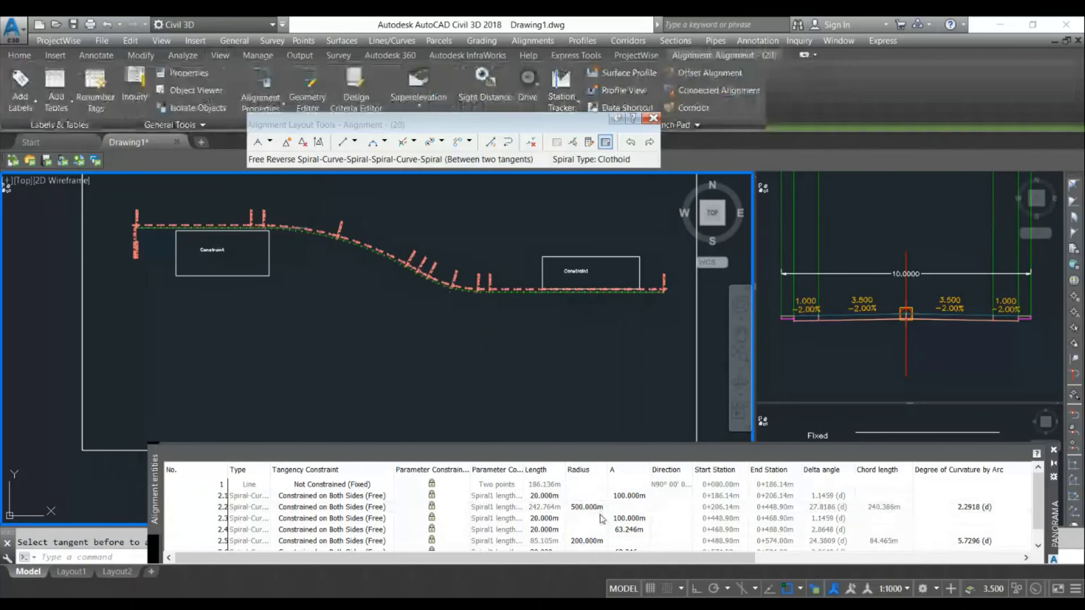
Step: Set the radius of the reverse group's second curve to 500 m in the entity table
double_click(584, 541)
type("500")
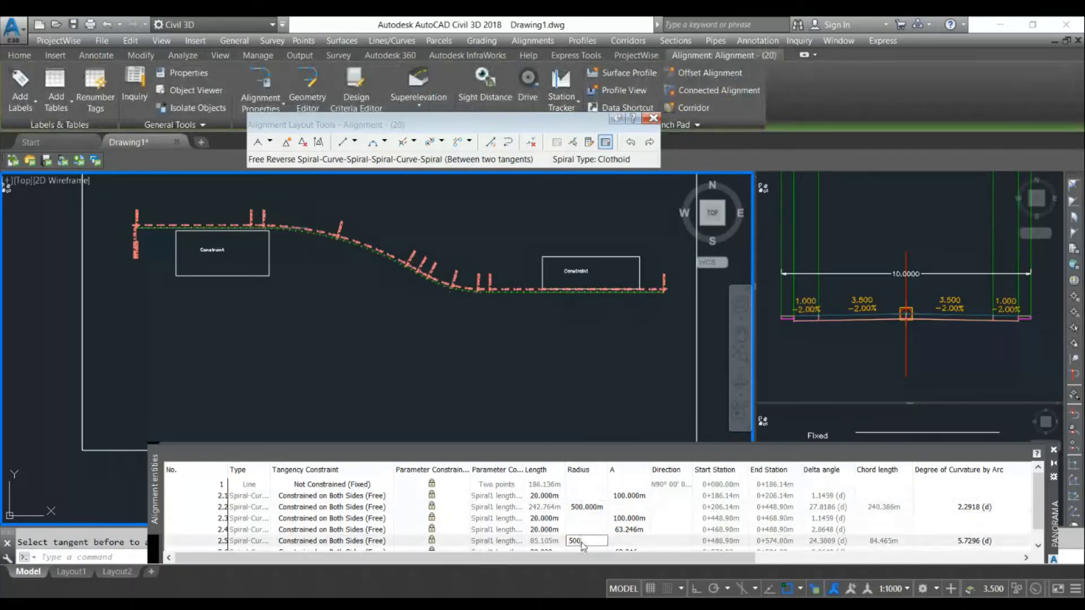
key("Return")
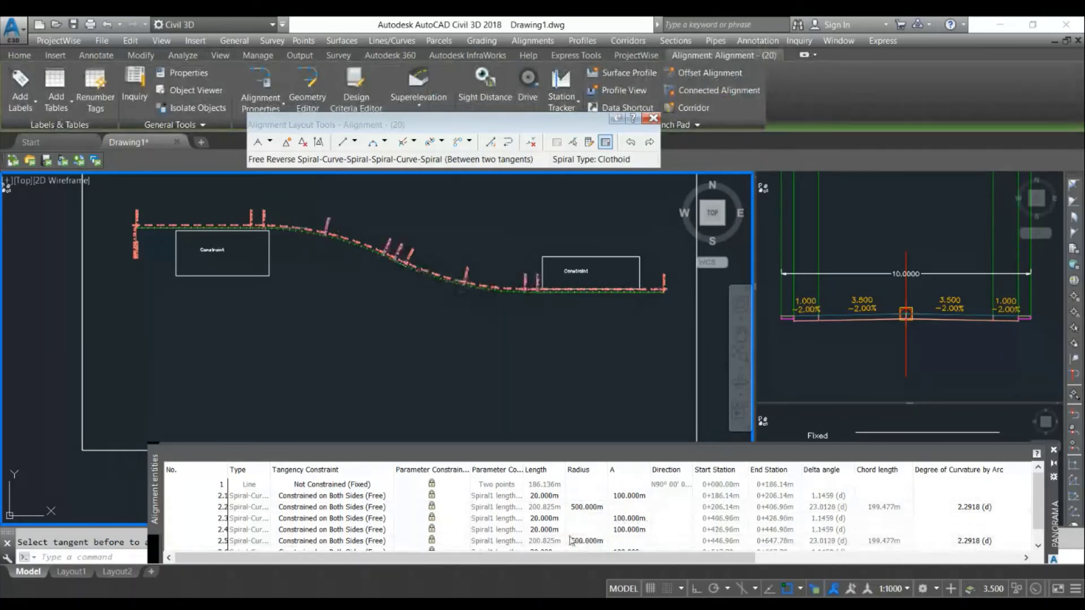
scroll(525, 301, "up", 1)
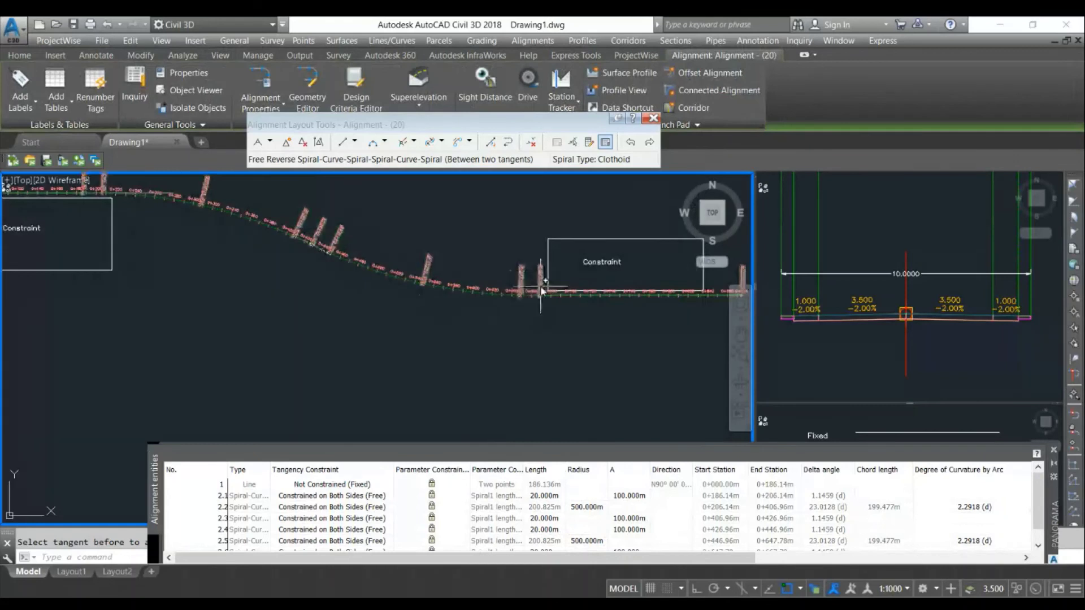
Step: Set the radius of the reverse spiral-curve group's first curve to 400 m in the alignment entity table
scroll(475, 295, "down", 1)
scroll(302, 238, "up", 5)
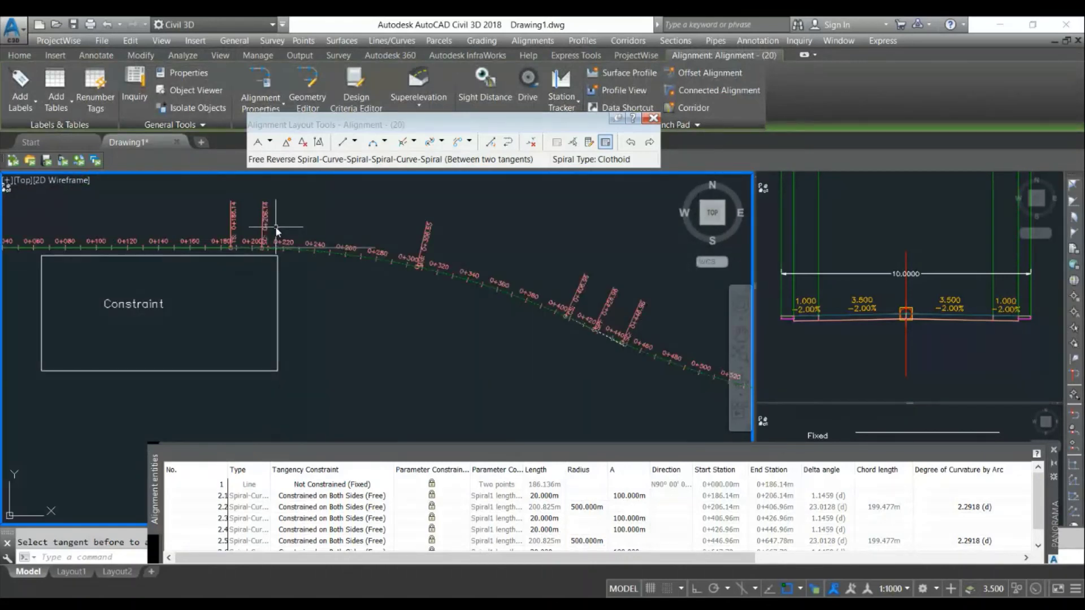
double_click(588, 507)
type("400")
key("Return")
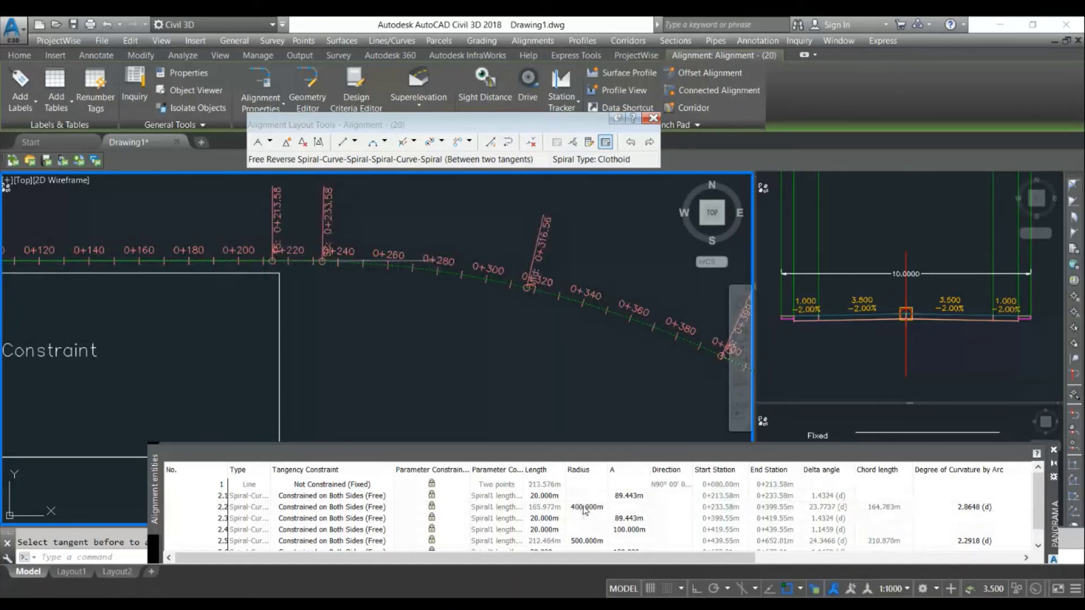
Step: Set the radius of the reverse group's first curve to 380 m in the entity table and clear the alignment selection
double_click(588, 507)
type("380")
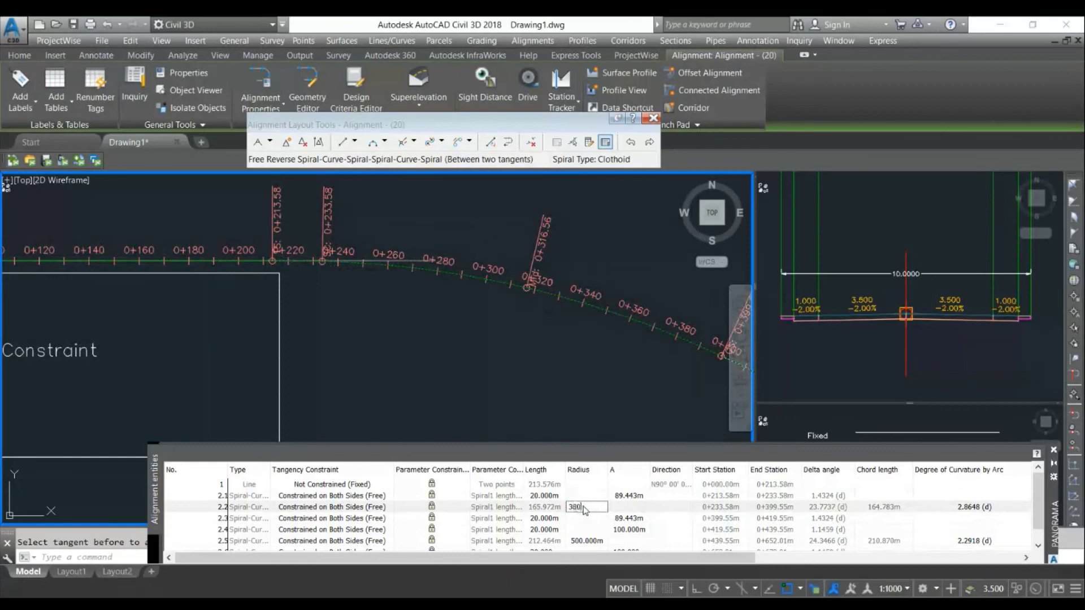
key("Return")
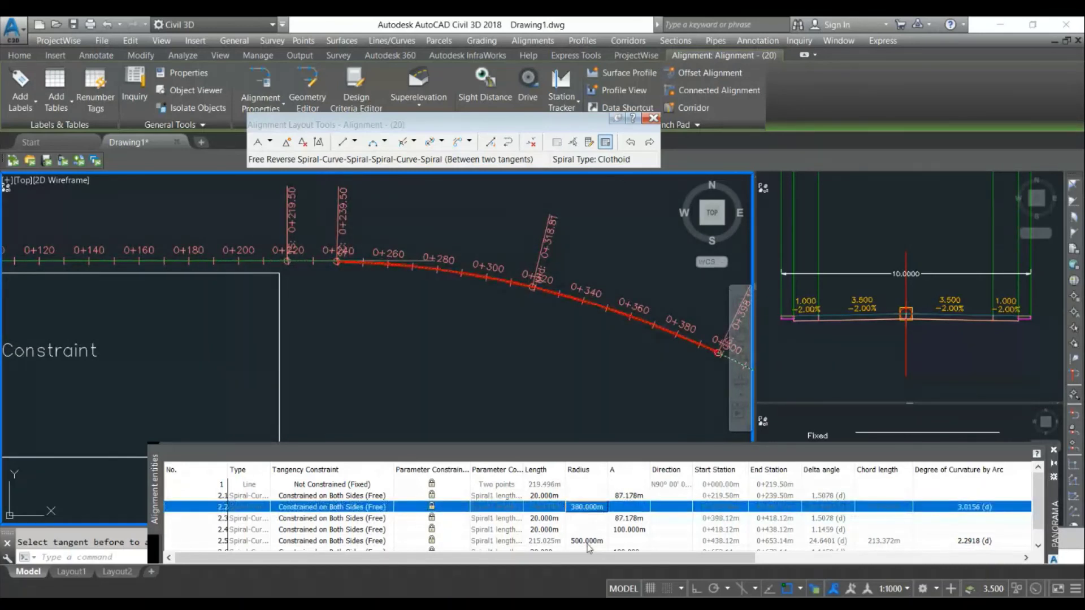
left_click(587, 544)
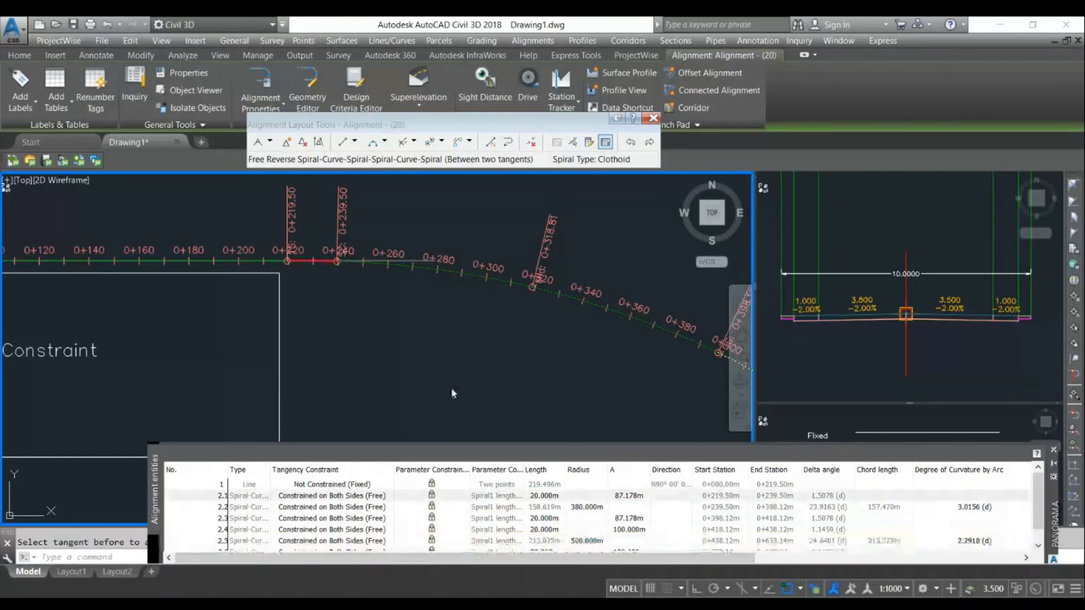
scroll(380, 277, "down", 2)
scroll(373, 273, "down", 2)
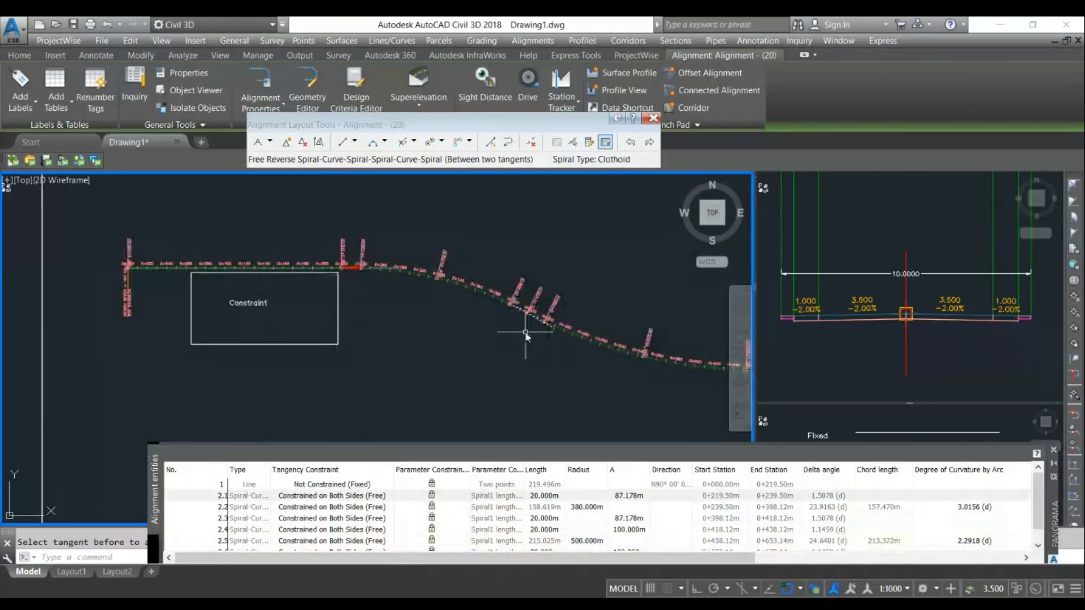
middle_click_drag(528, 332, 385, 310)
key("Escape")
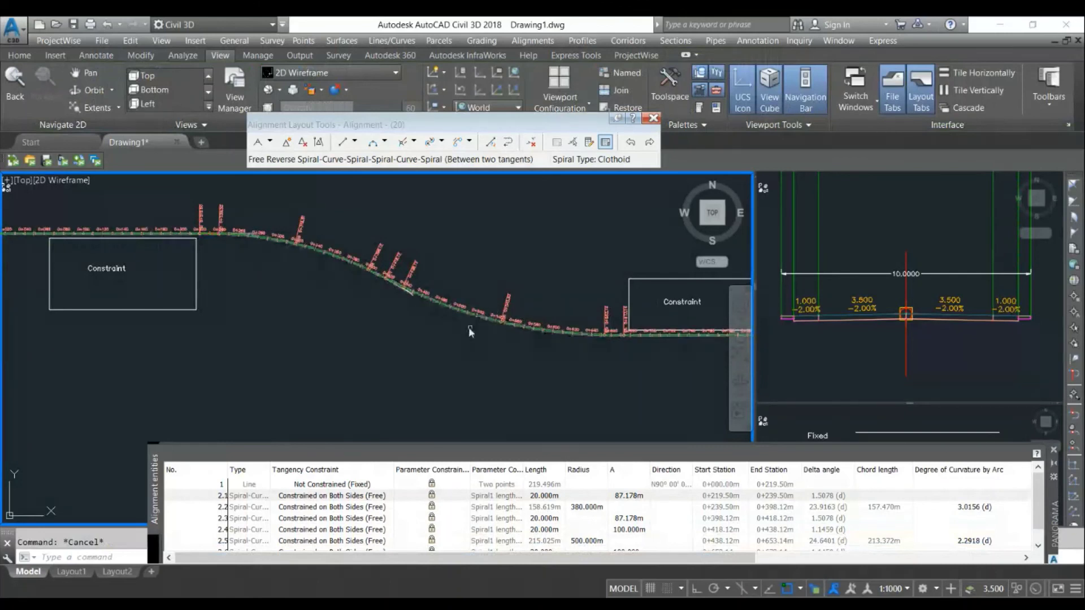
scroll(484, 299, "down", 2)
scroll(484, 300, "down", 2)
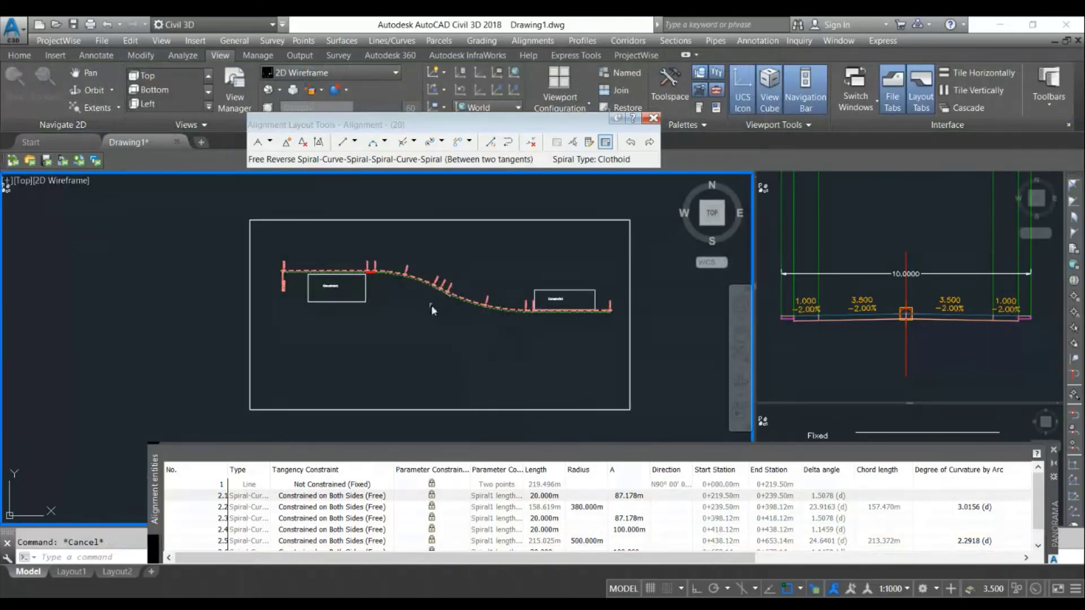